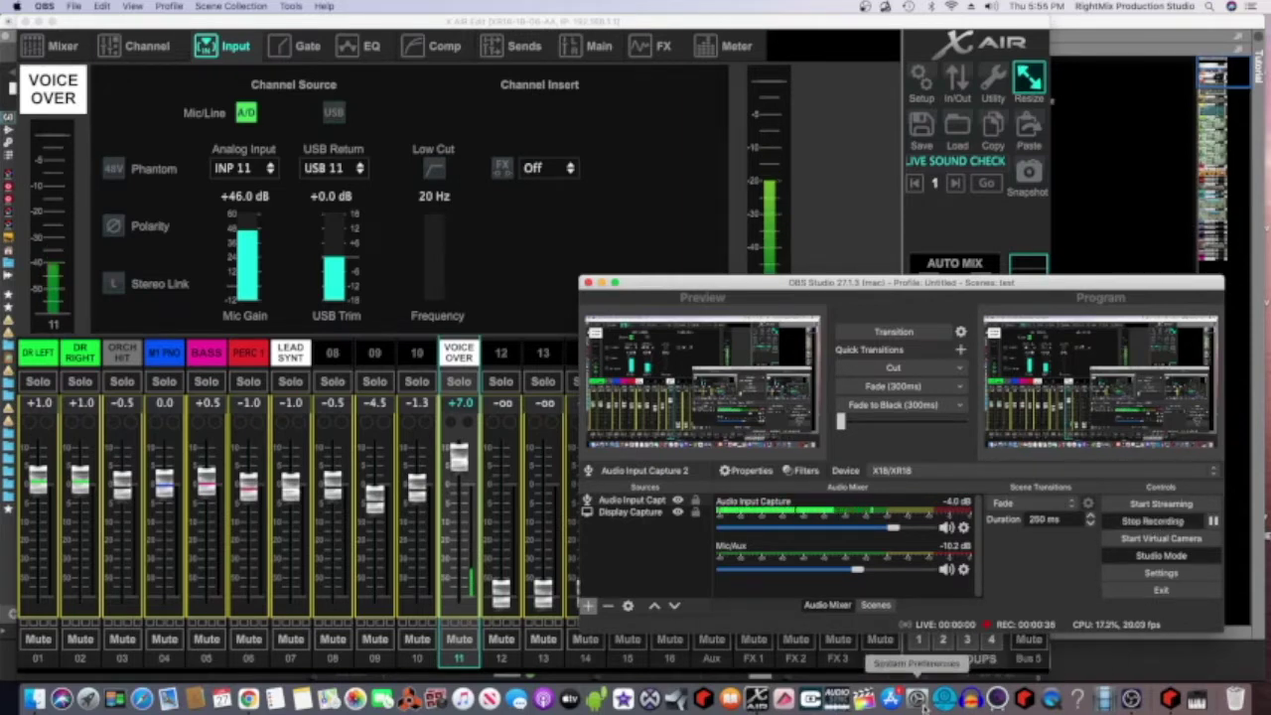
Step: Switch to Reason, show the VACCINATION song's sequencer and shift the OBS window over it
click(1169, 700)
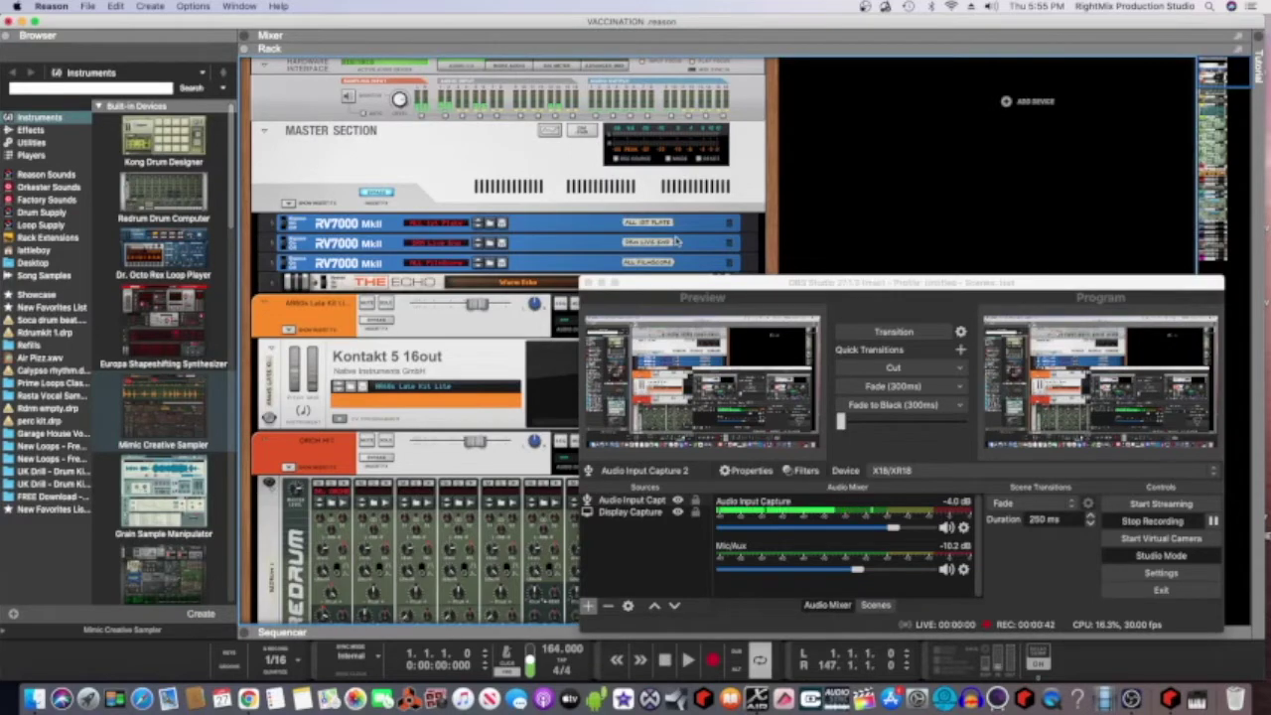
key(F7)
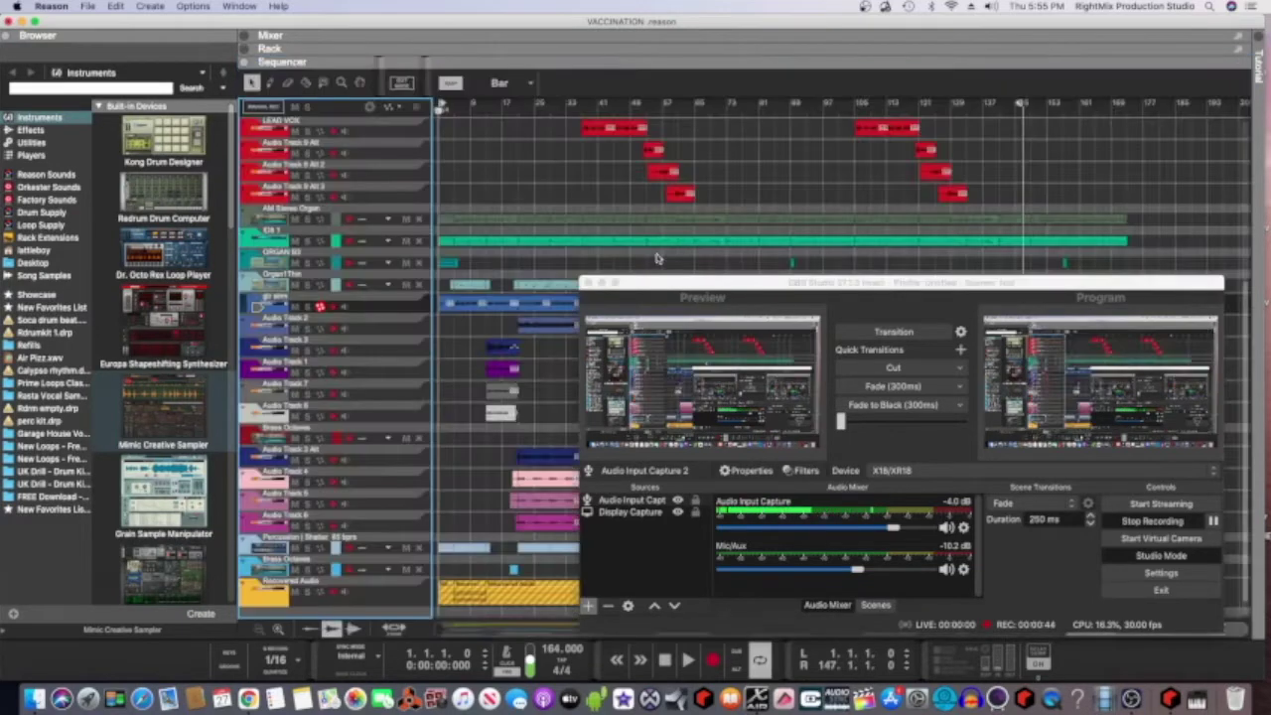
drag(725, 288, 534, 282)
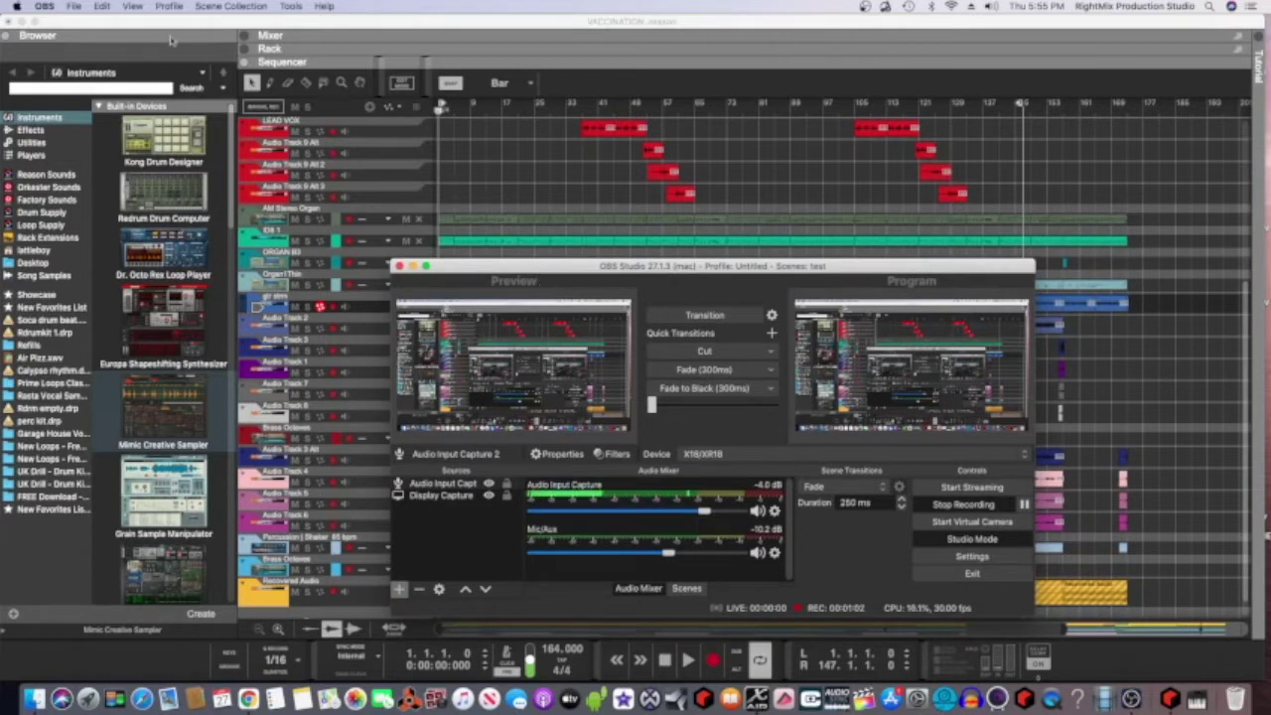
Step: Open Reason's audio preferences and move the OBS window clear of the X18/XR18 device settings
click(68, 21)
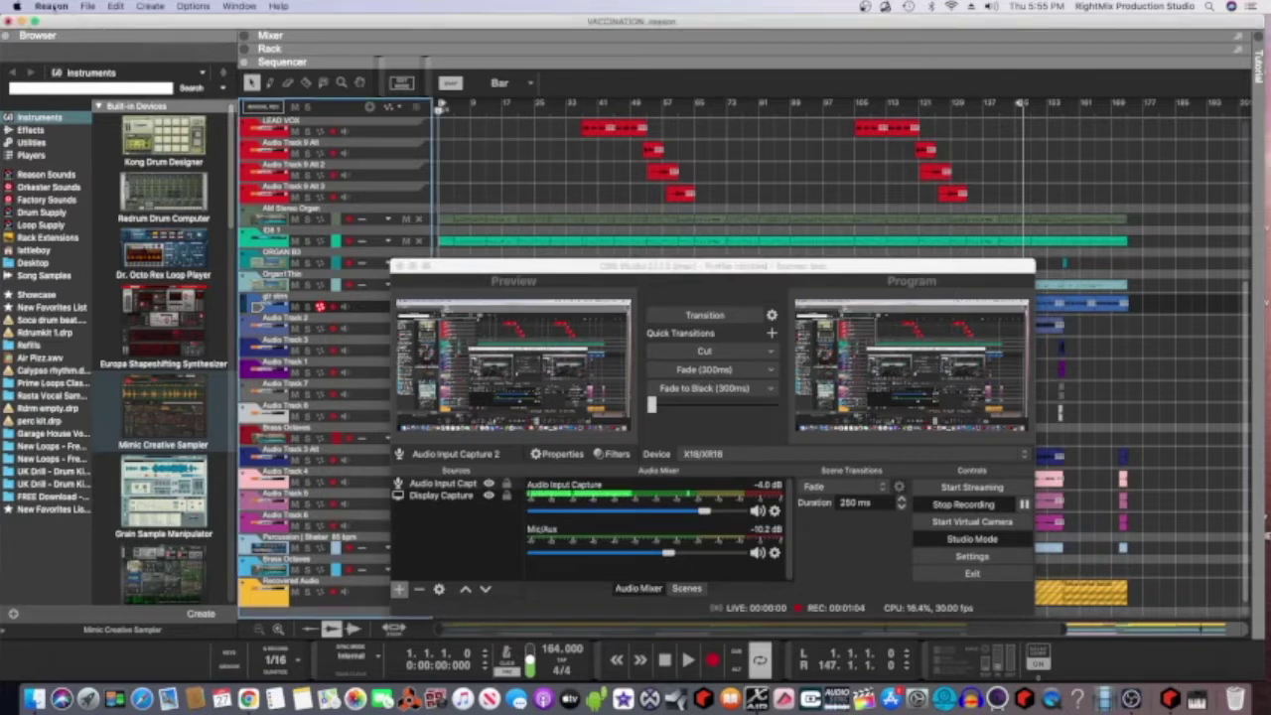
click(52, 6)
click(66, 44)
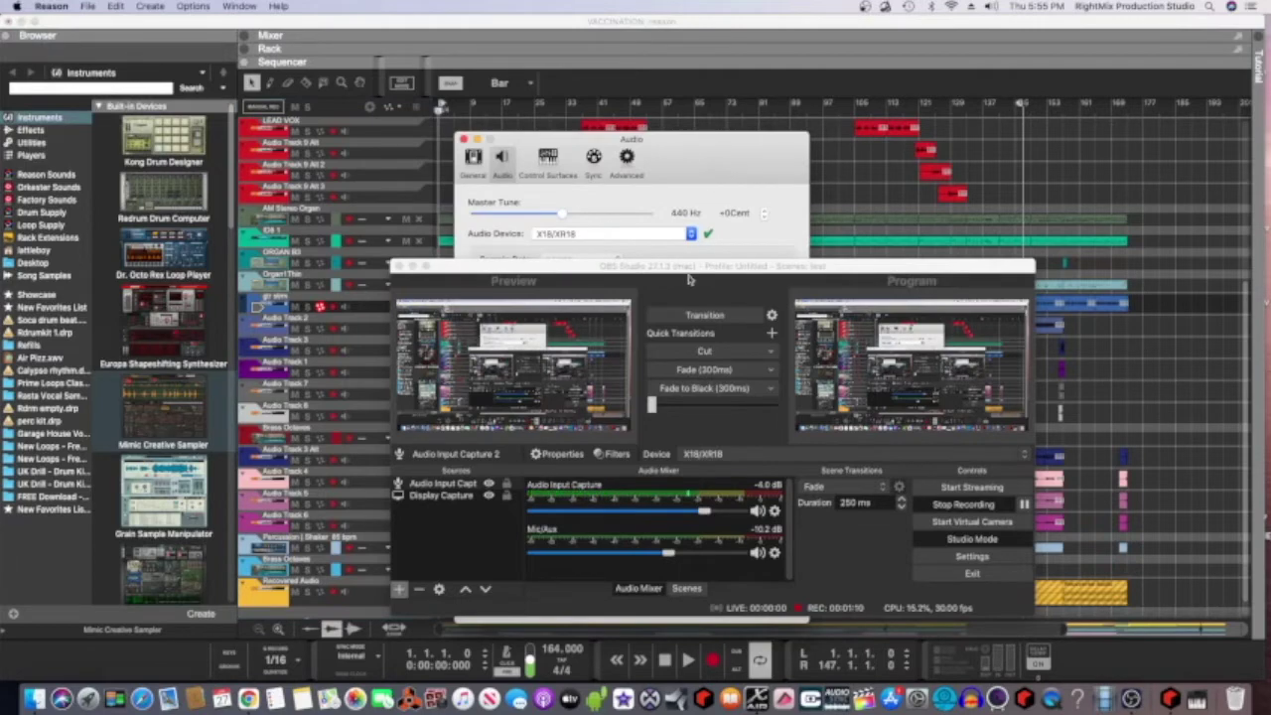
drag(688, 268, 1155, 130)
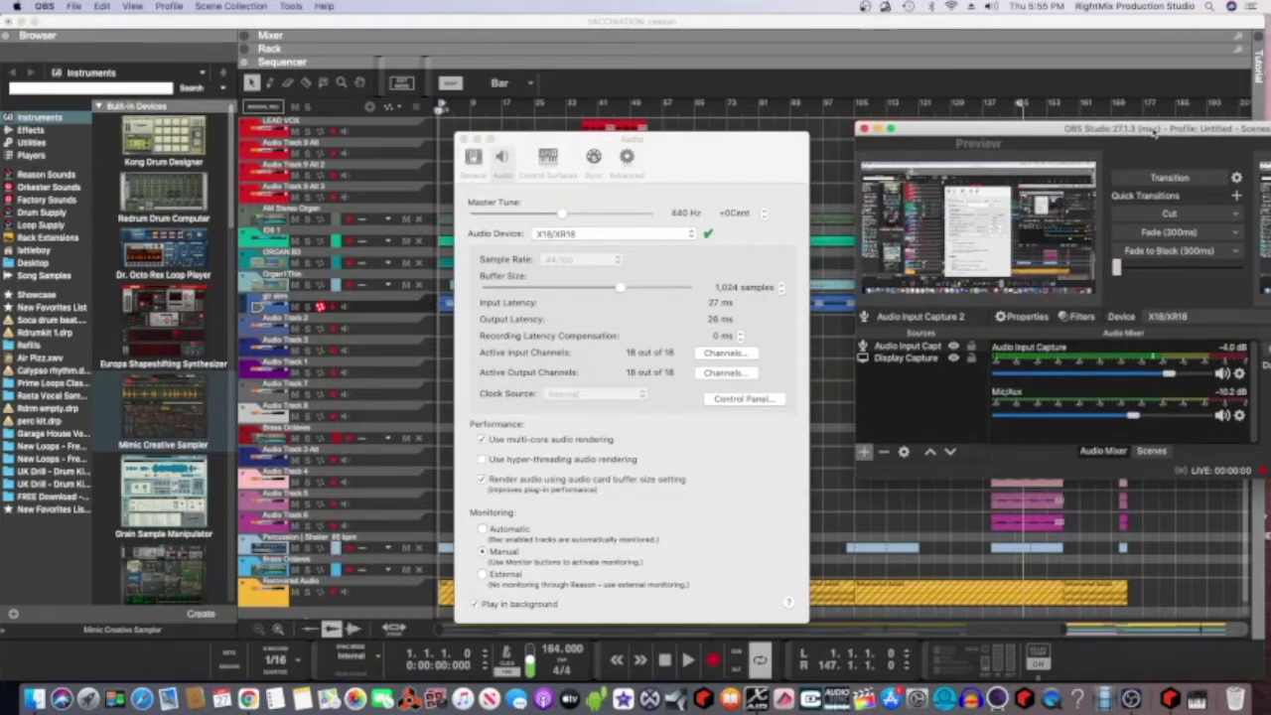
Step: Review the X18/XR18 active output channels, then switch to X AIR Edit and close Reason's preferences
click(733, 373)
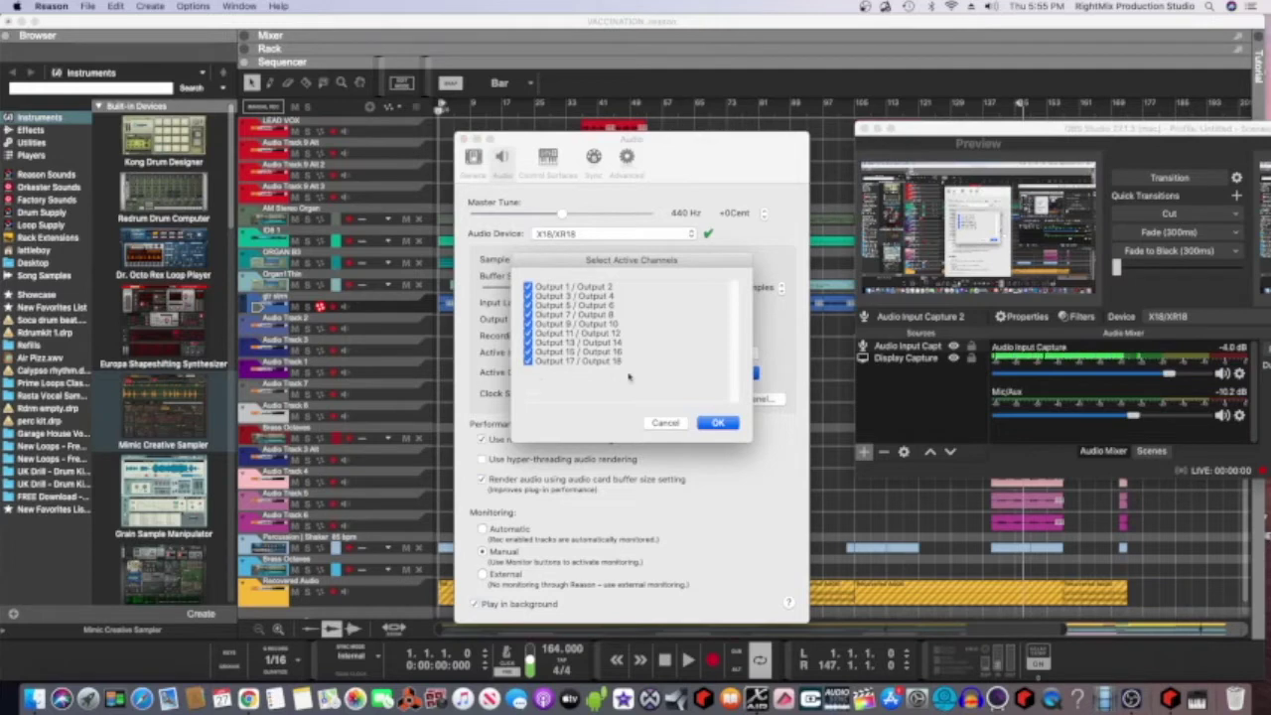
click(718, 424)
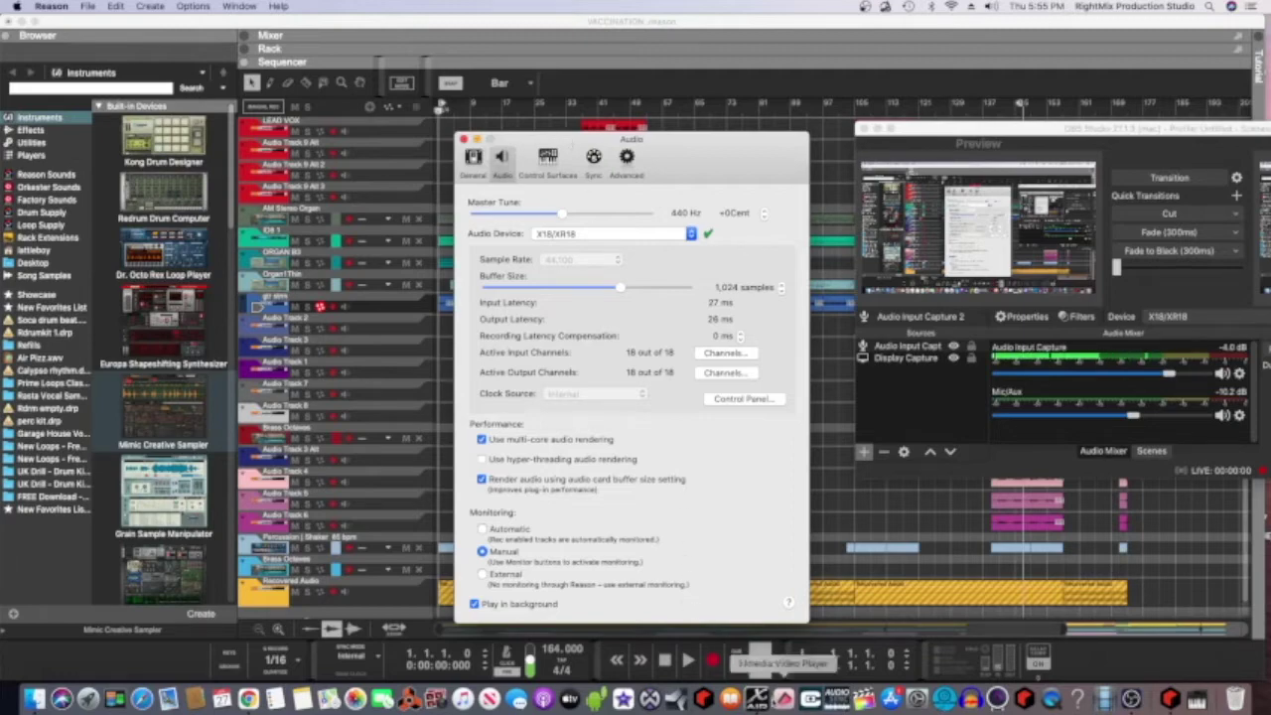
click(758, 700)
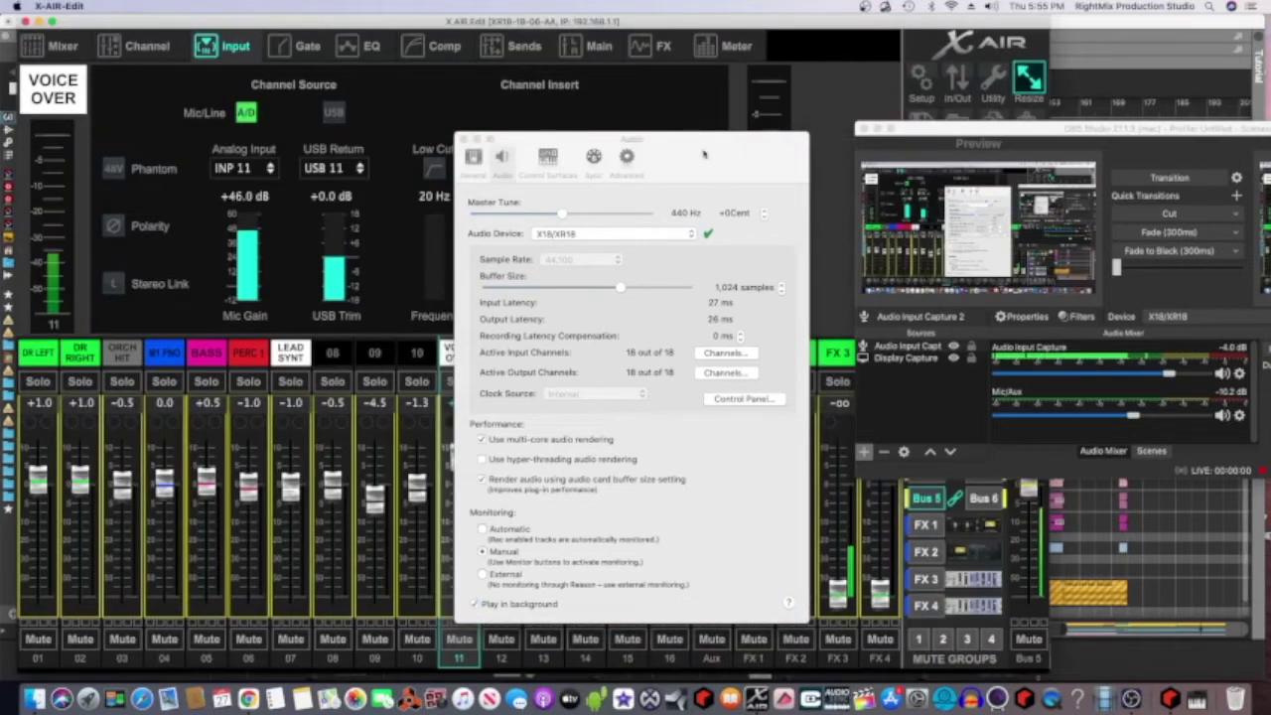
click(464, 139)
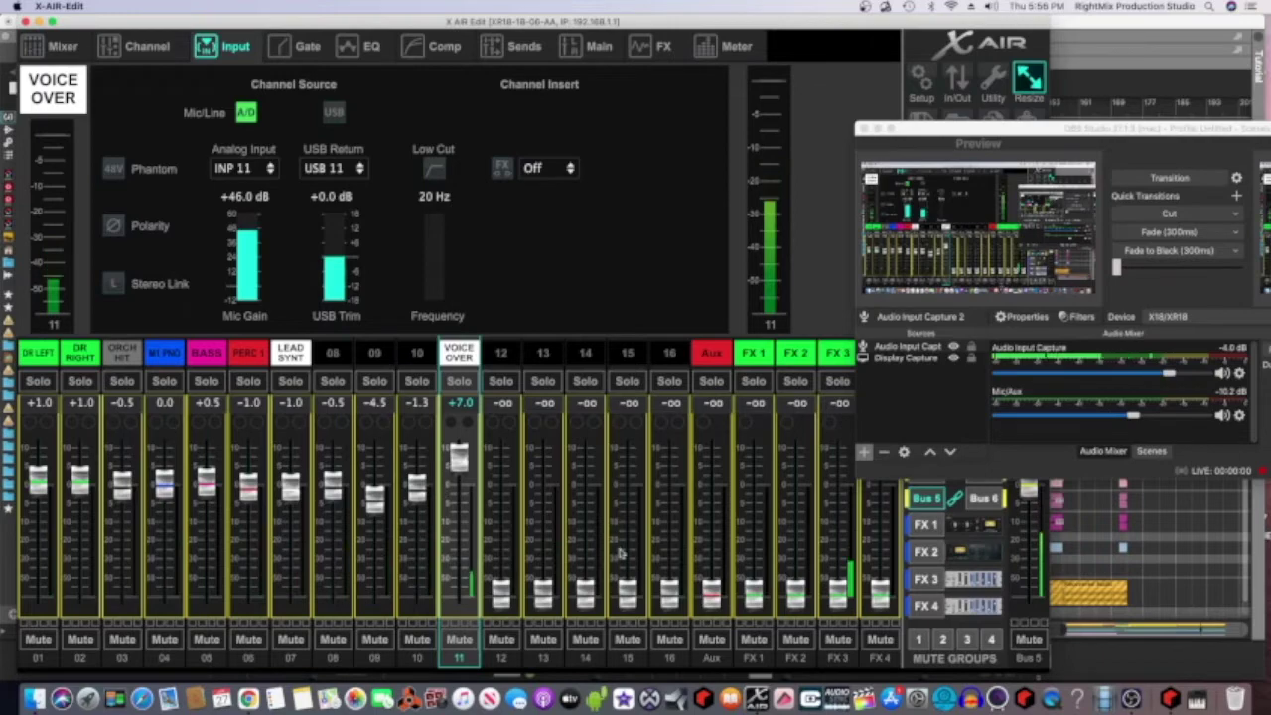
Step: Return to Reason and examine the channel strips of the song's main mixer
click(1172, 699)
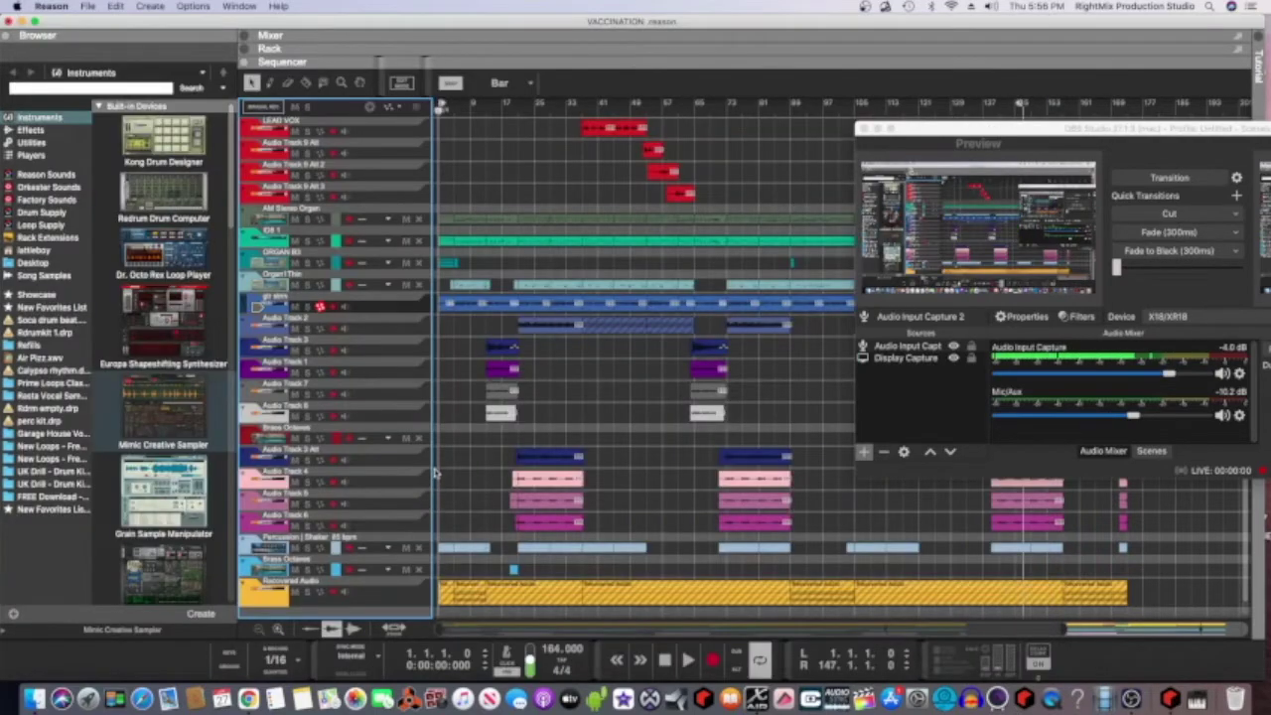
key(F5)
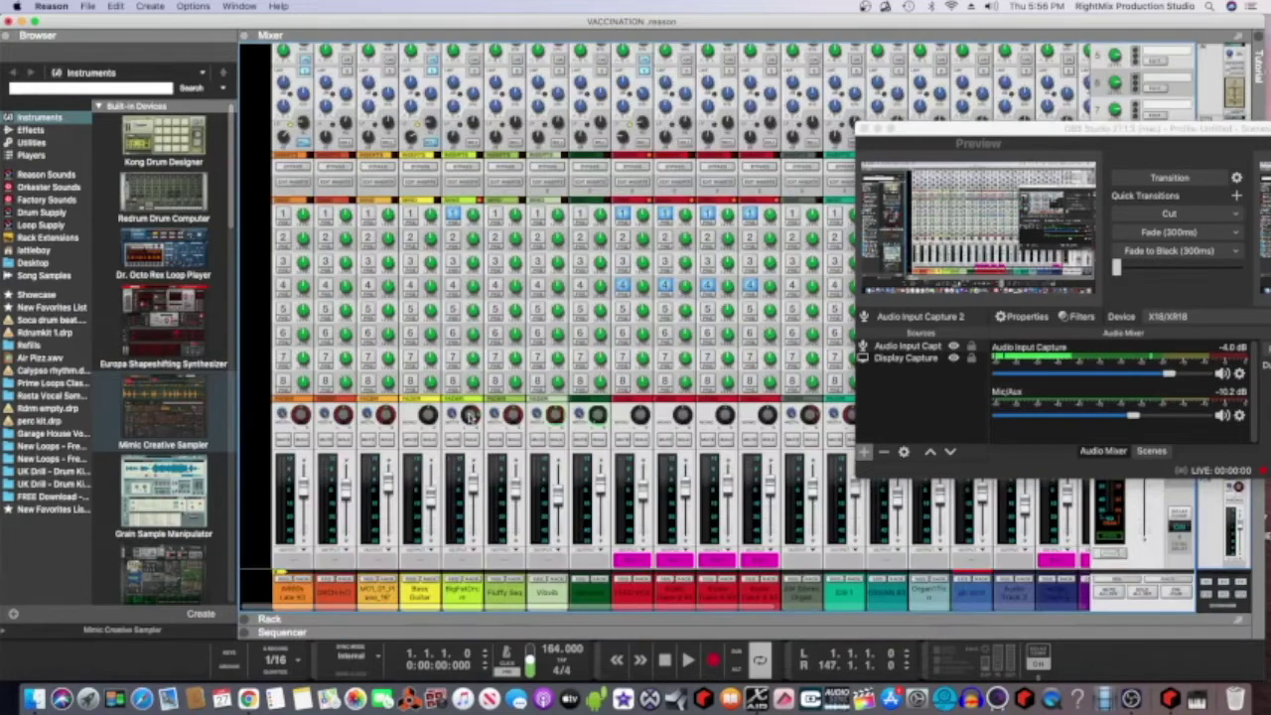
scroll(514, 335, up, 2)
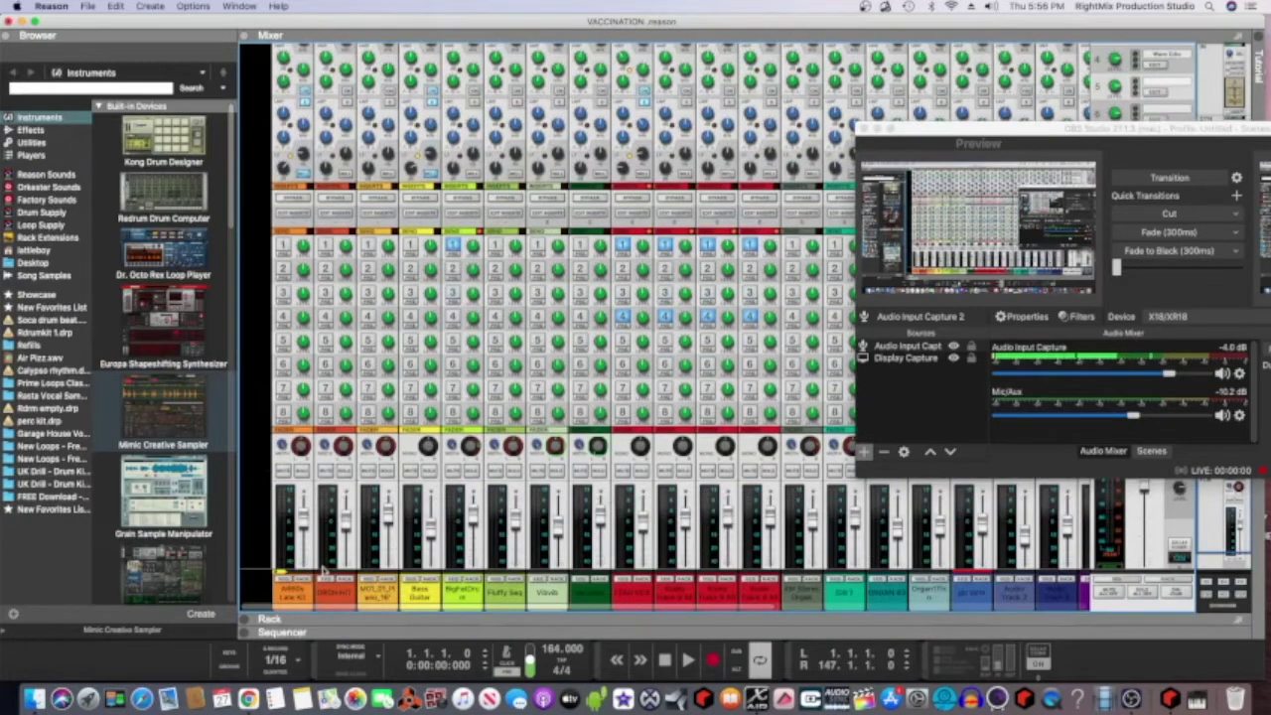
scroll(323, 568, down, 2)
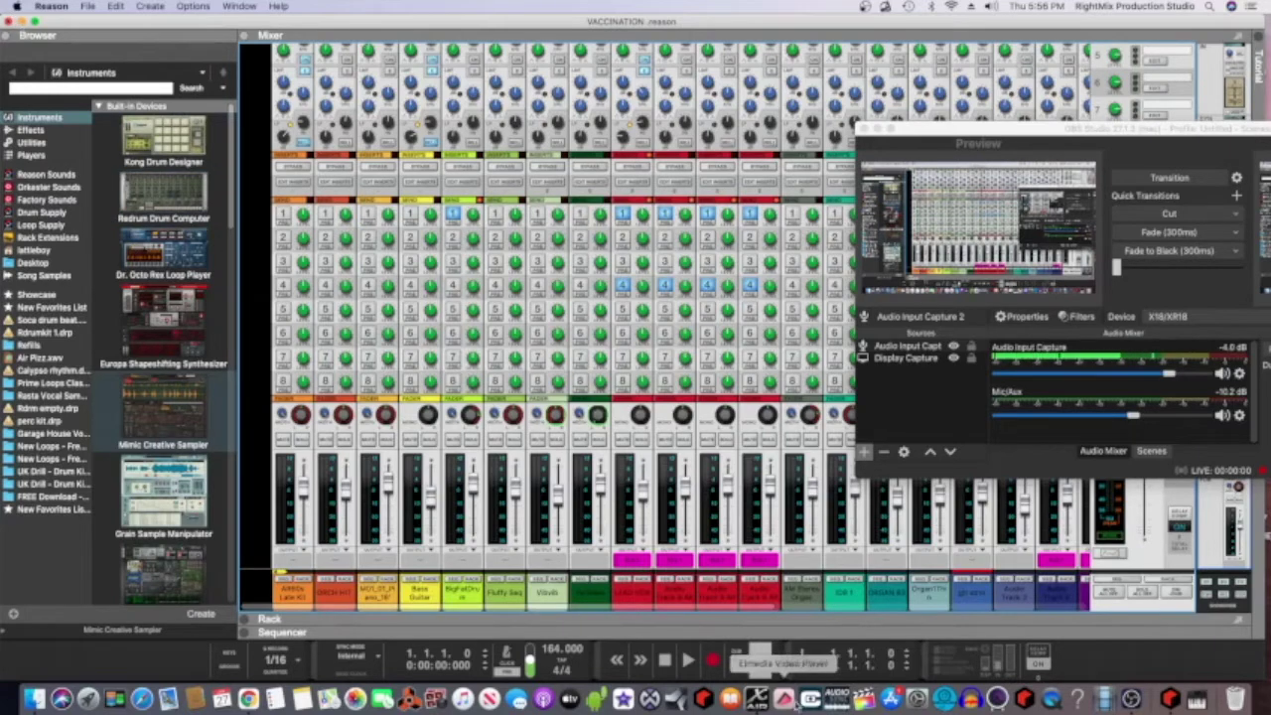
Step: Switch to X AIR Edit and minimize the OBS window covering the mixer
click(756, 698)
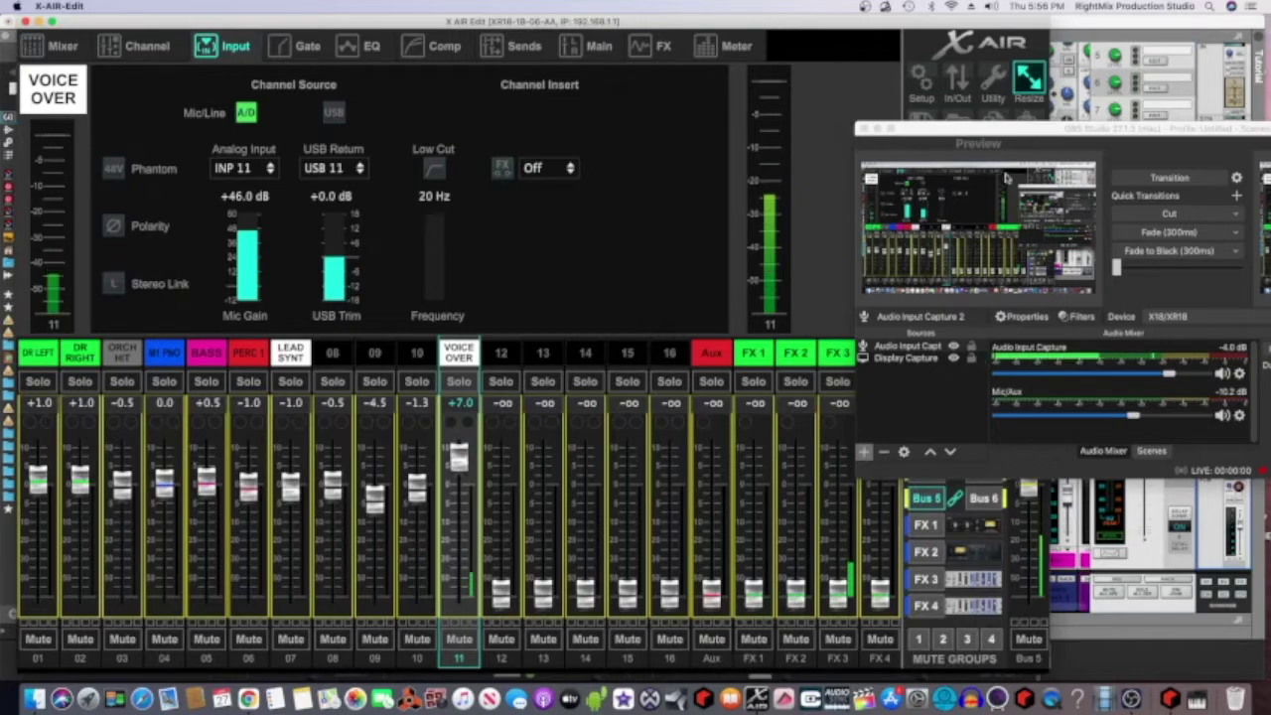
drag(1021, 130, 967, 137)
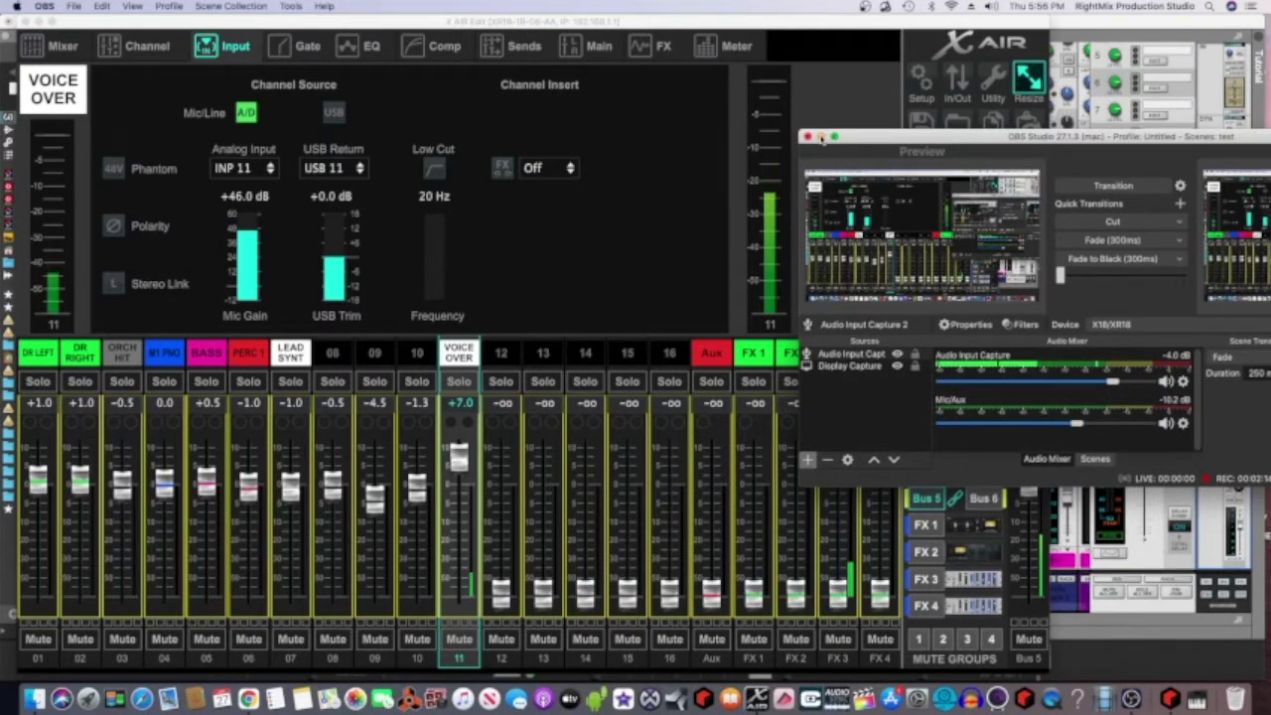
click(820, 136)
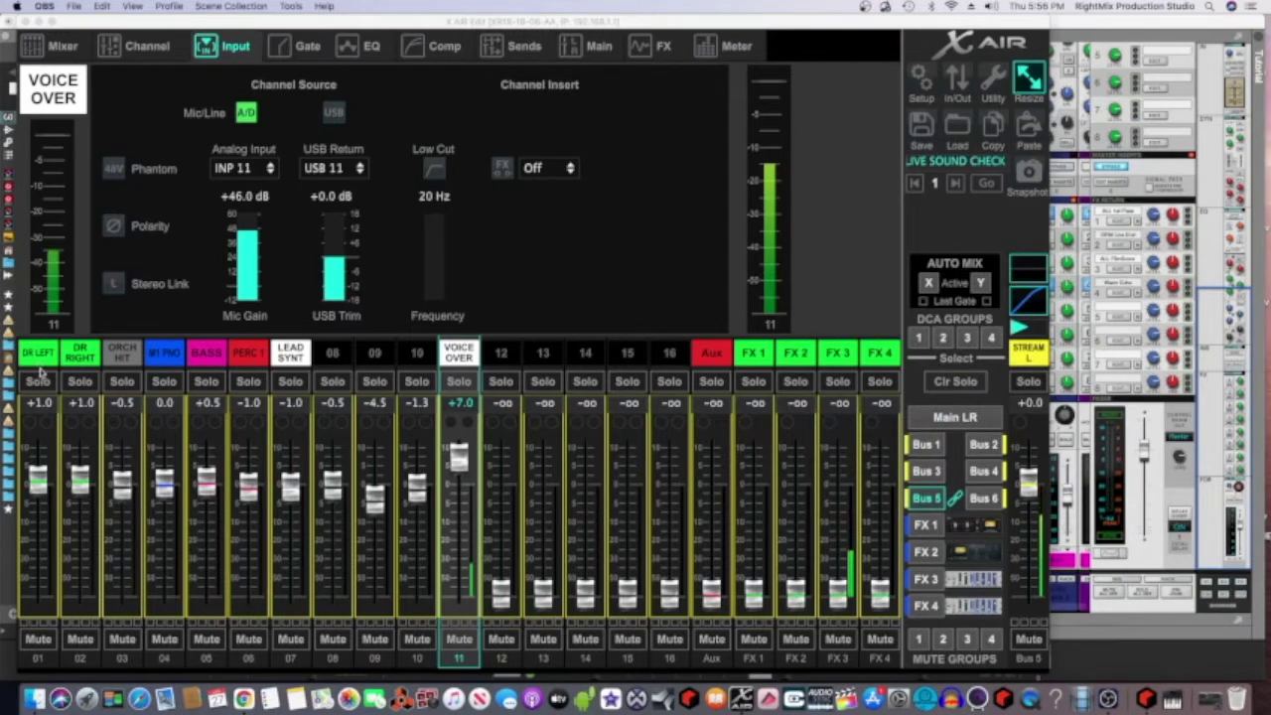
Step: Select the DR LEFT channel and display the Main LR mix
click(451, 395)
click(945, 385)
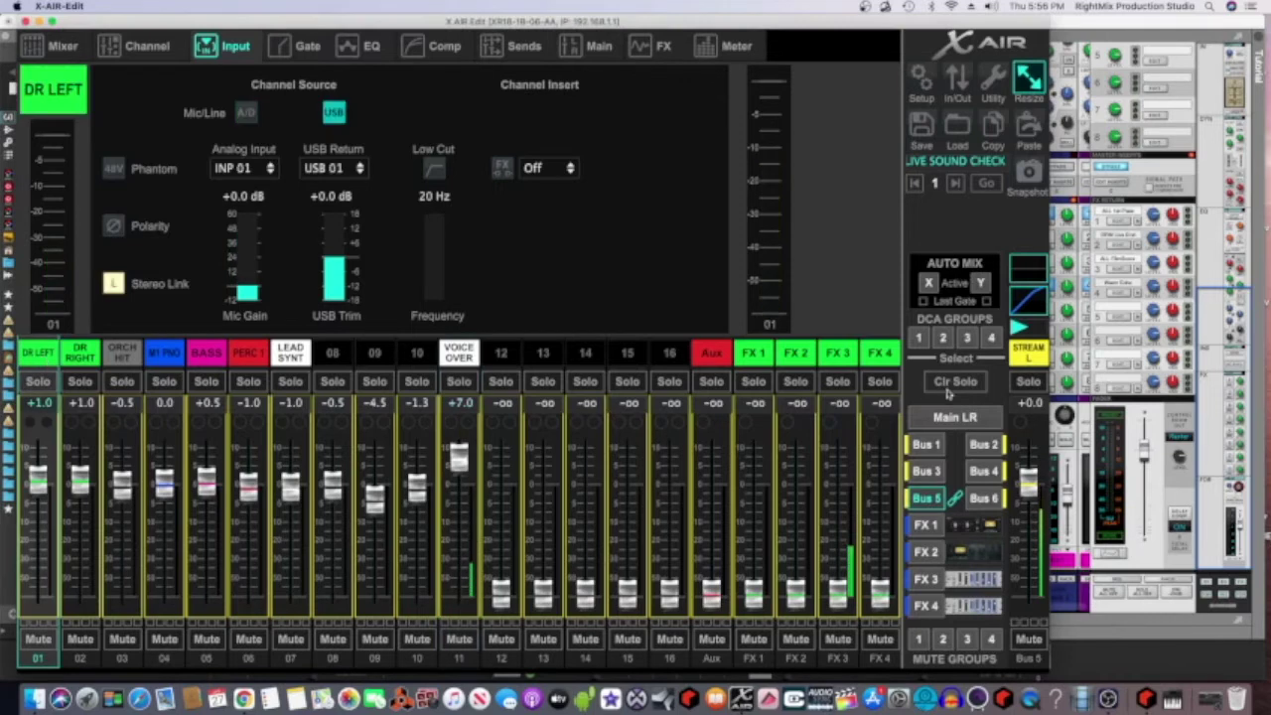
click(948, 418)
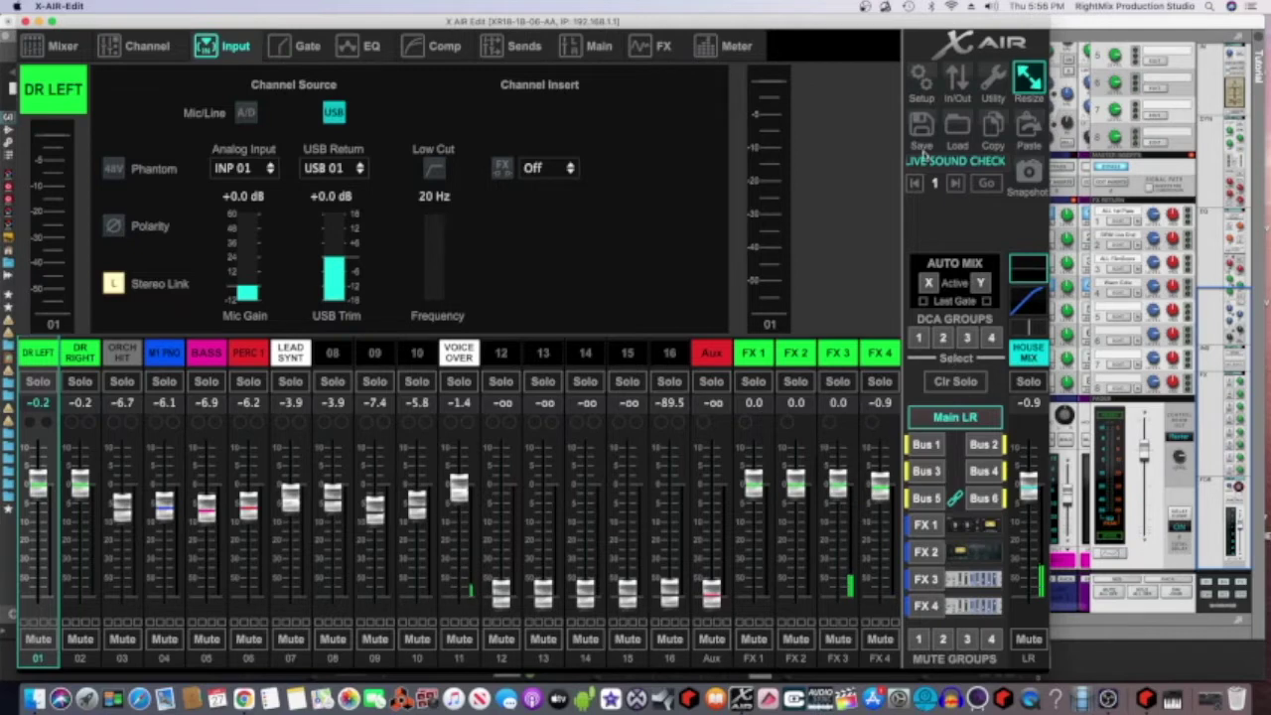
Step: Review the mixer's Audio/Midi setup, including clock rate and USB interface mode, and close it
click(921, 89)
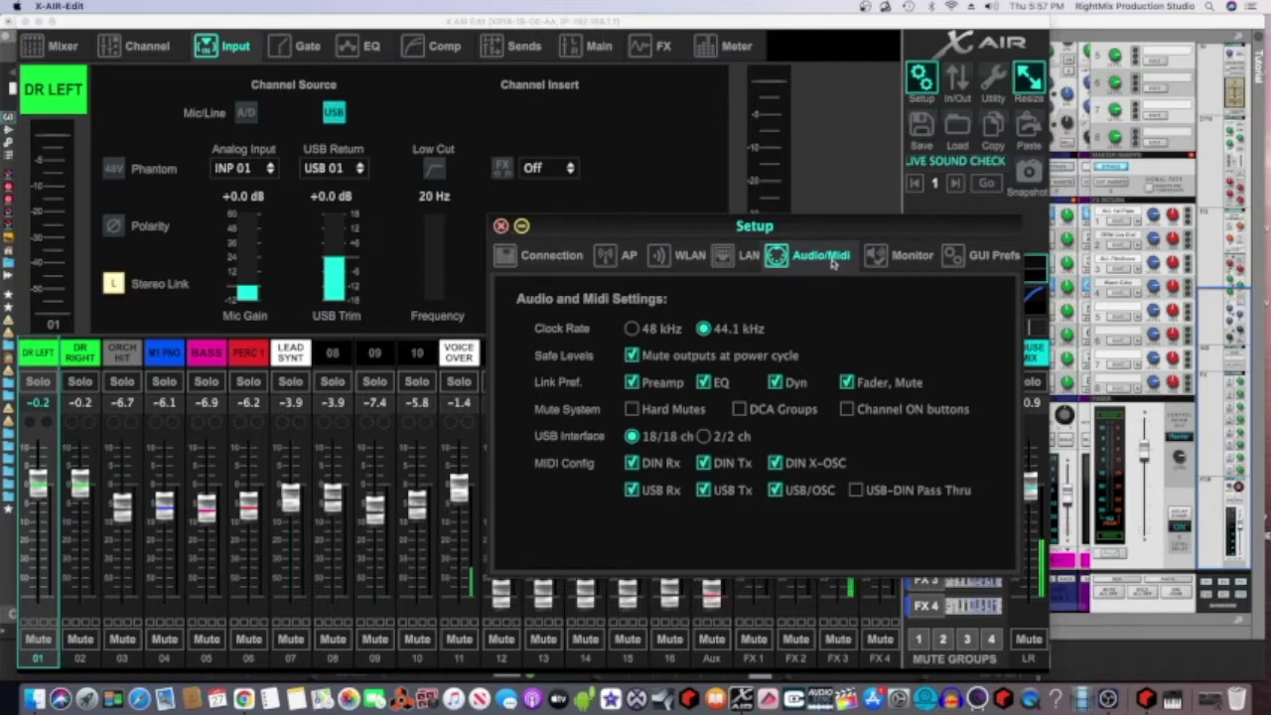
click(500, 225)
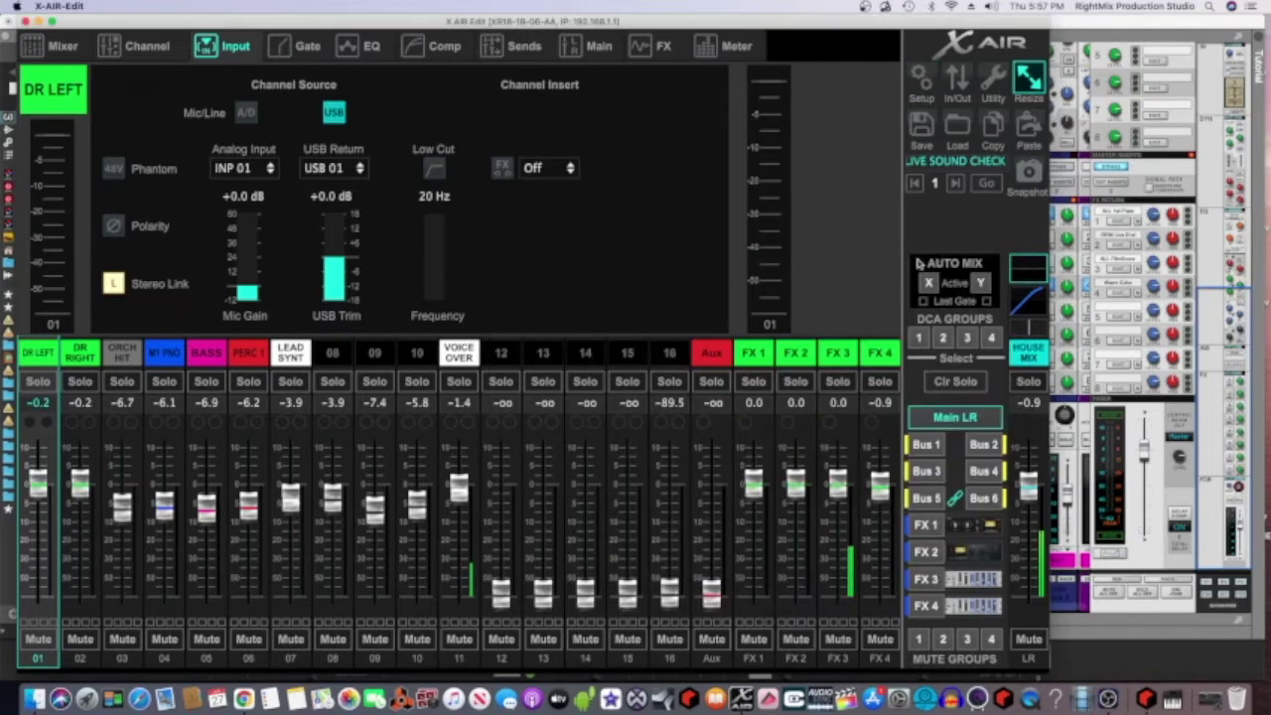
Step: Examine the USB Sends routing alongside the OBS audio meters, then minimize OBS and close the routing window
click(958, 94)
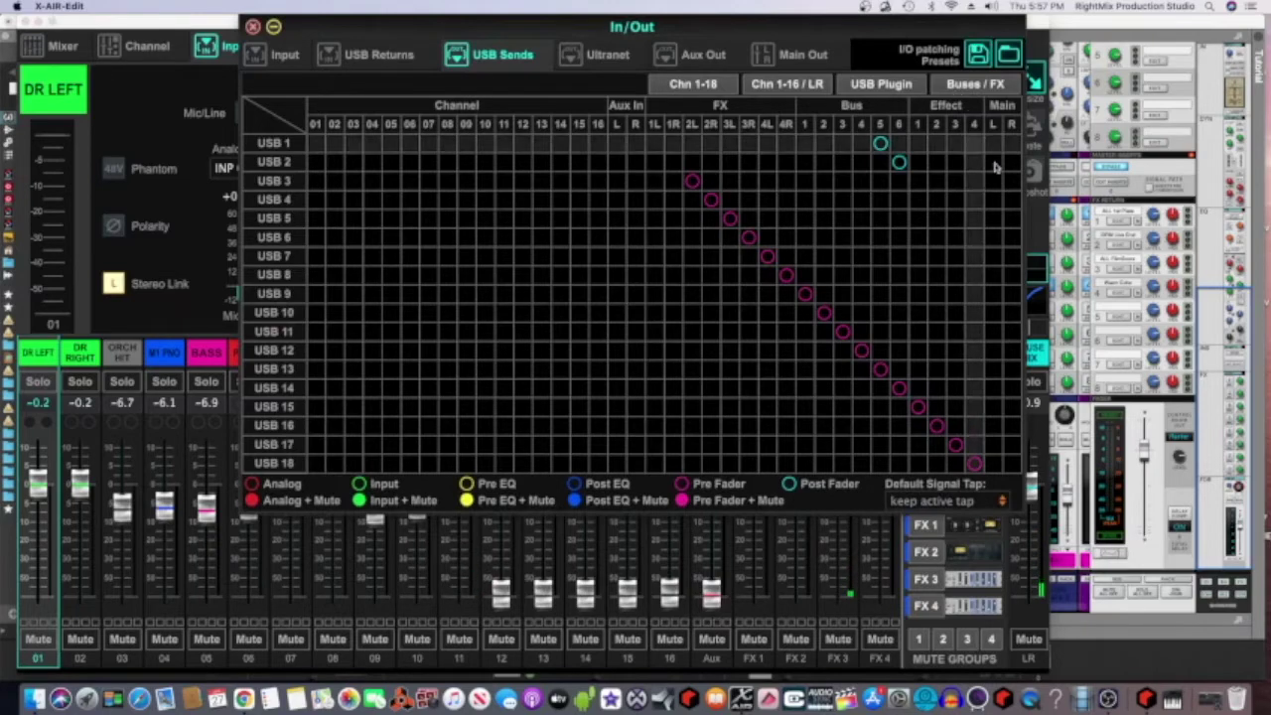
click(1209, 700)
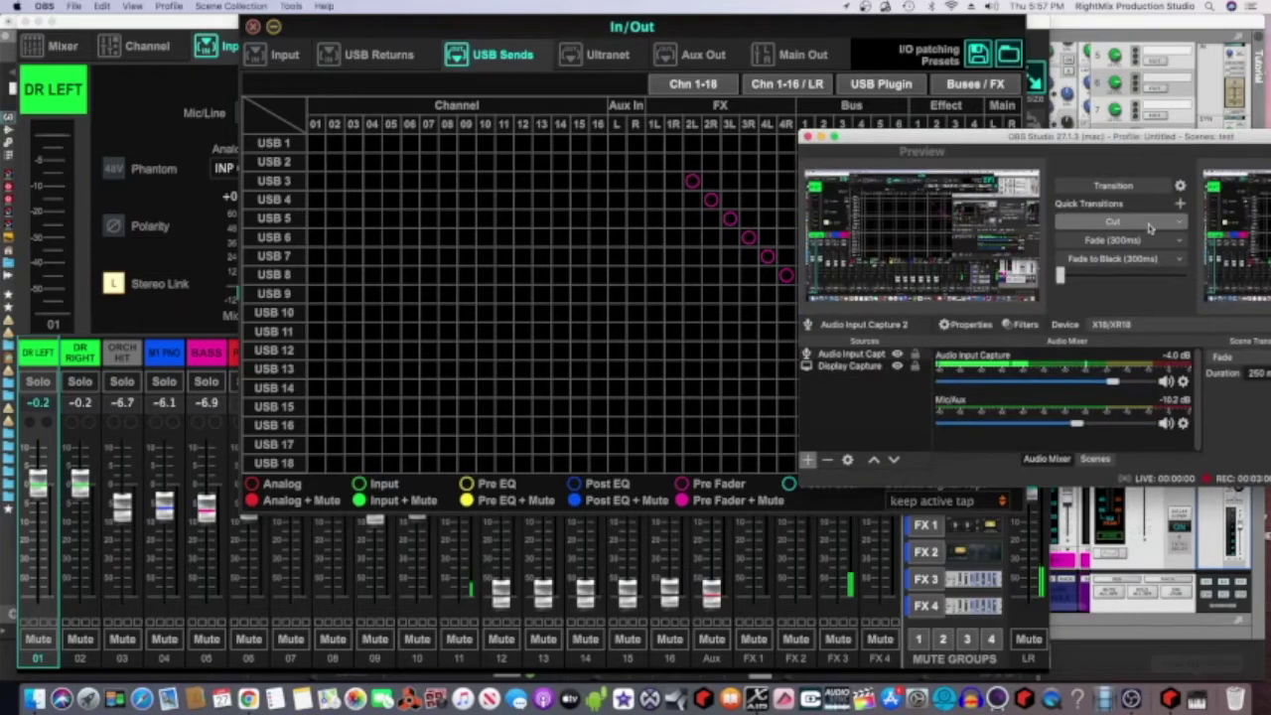
drag(1112, 137, 761, 133)
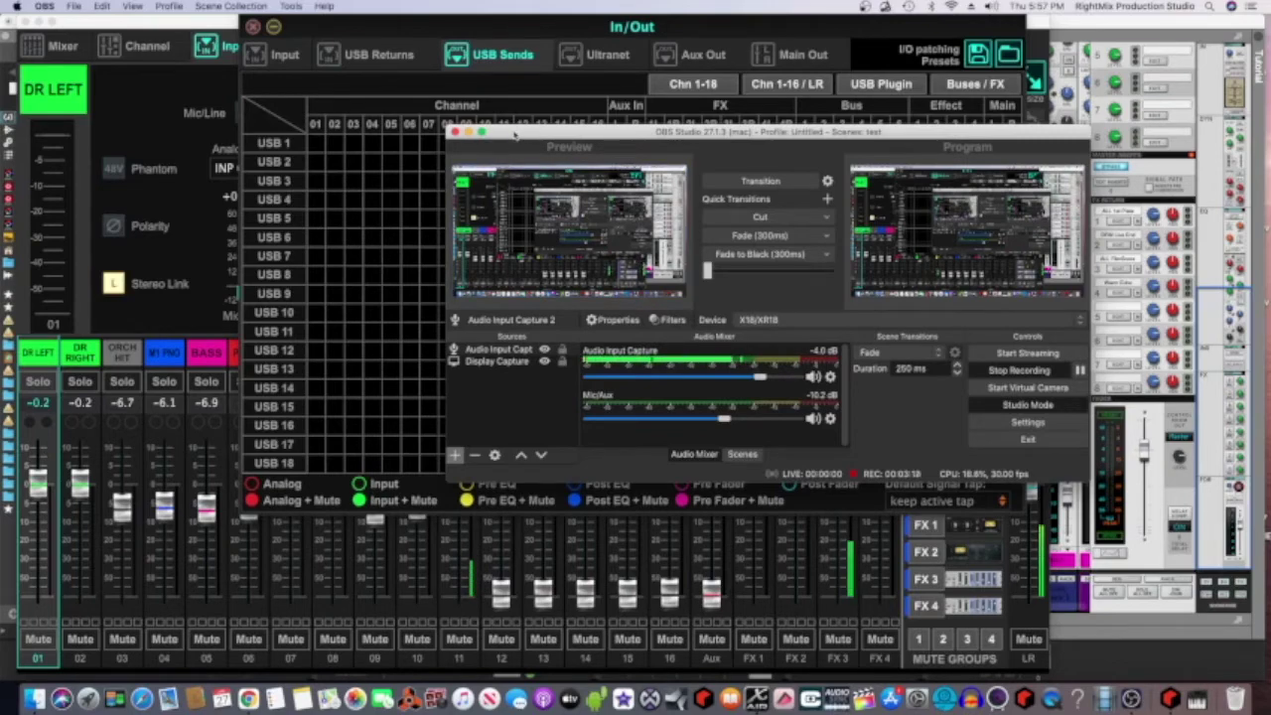
click(468, 132)
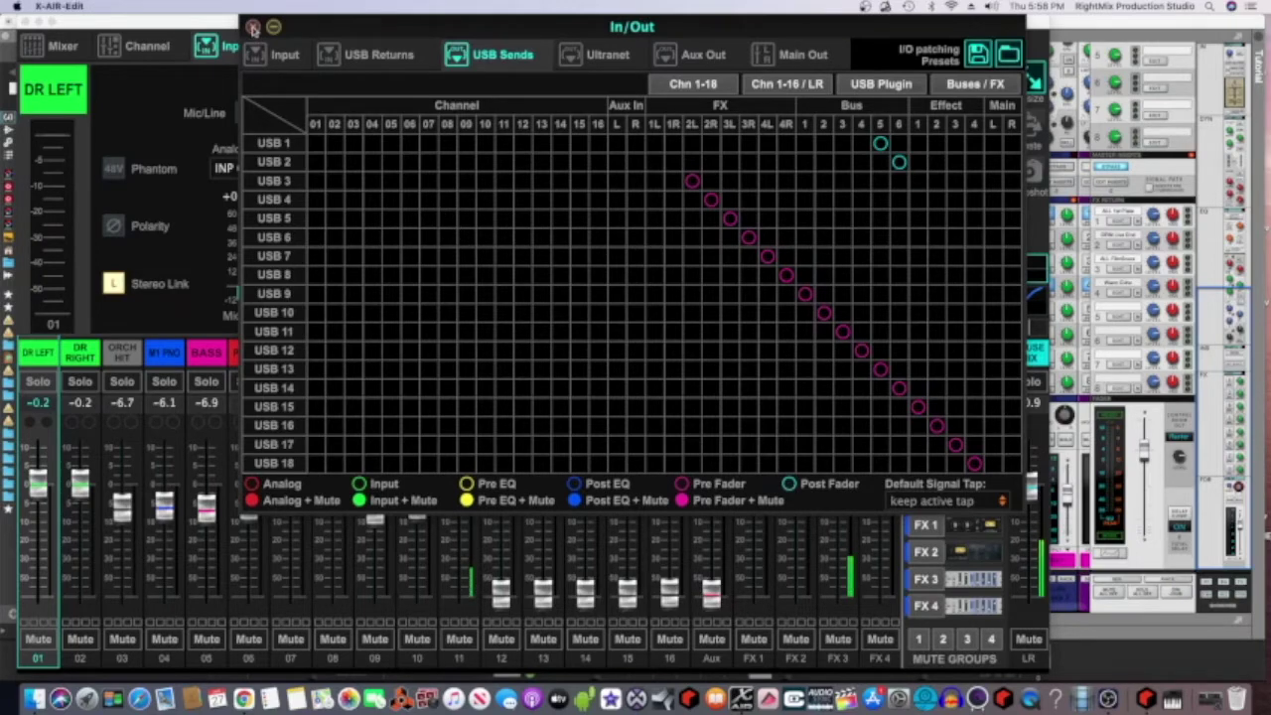
click(254, 28)
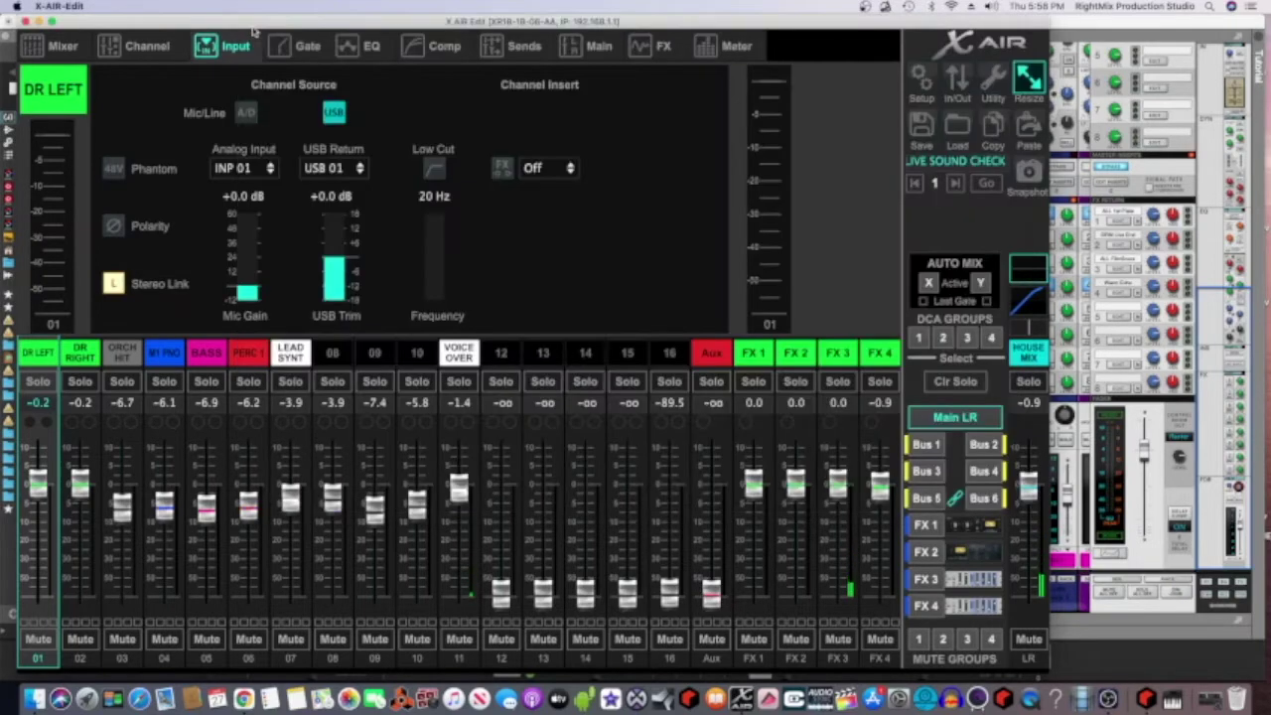
Step: Compare the fader levels of the Bus 5 and Bus 6 stream mixes, then return to Main LR
click(927, 499)
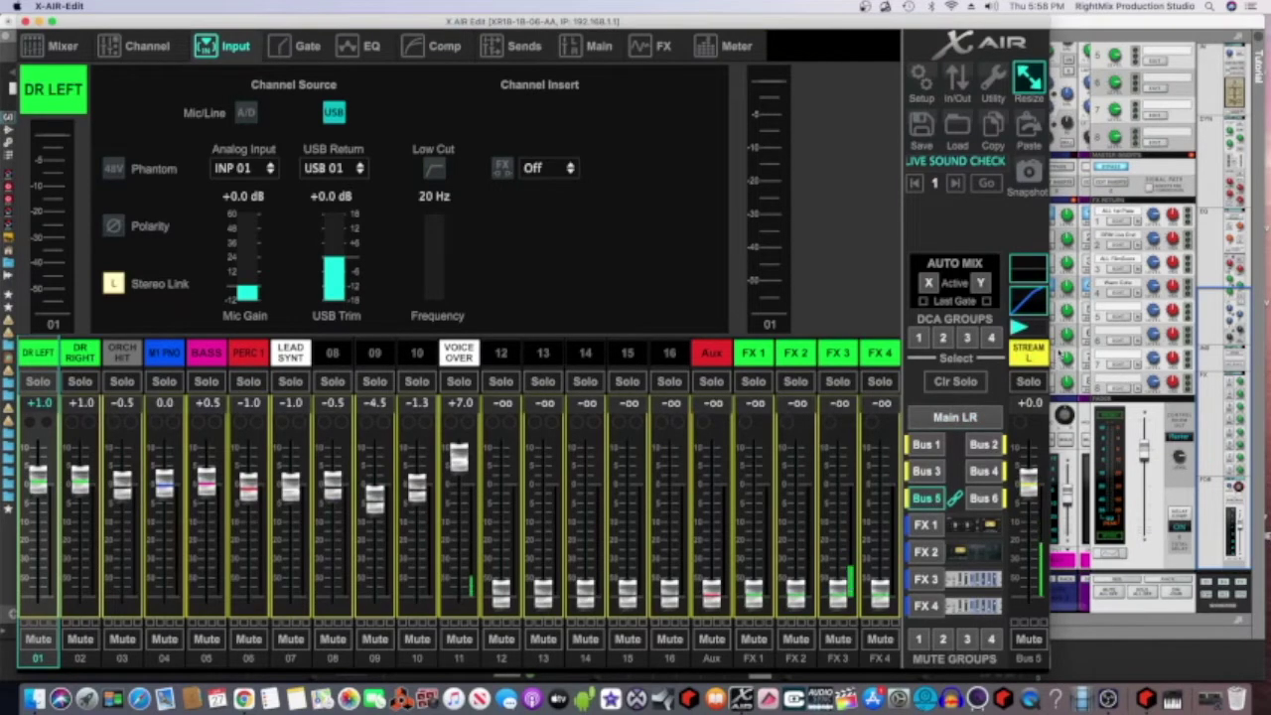
click(983, 499)
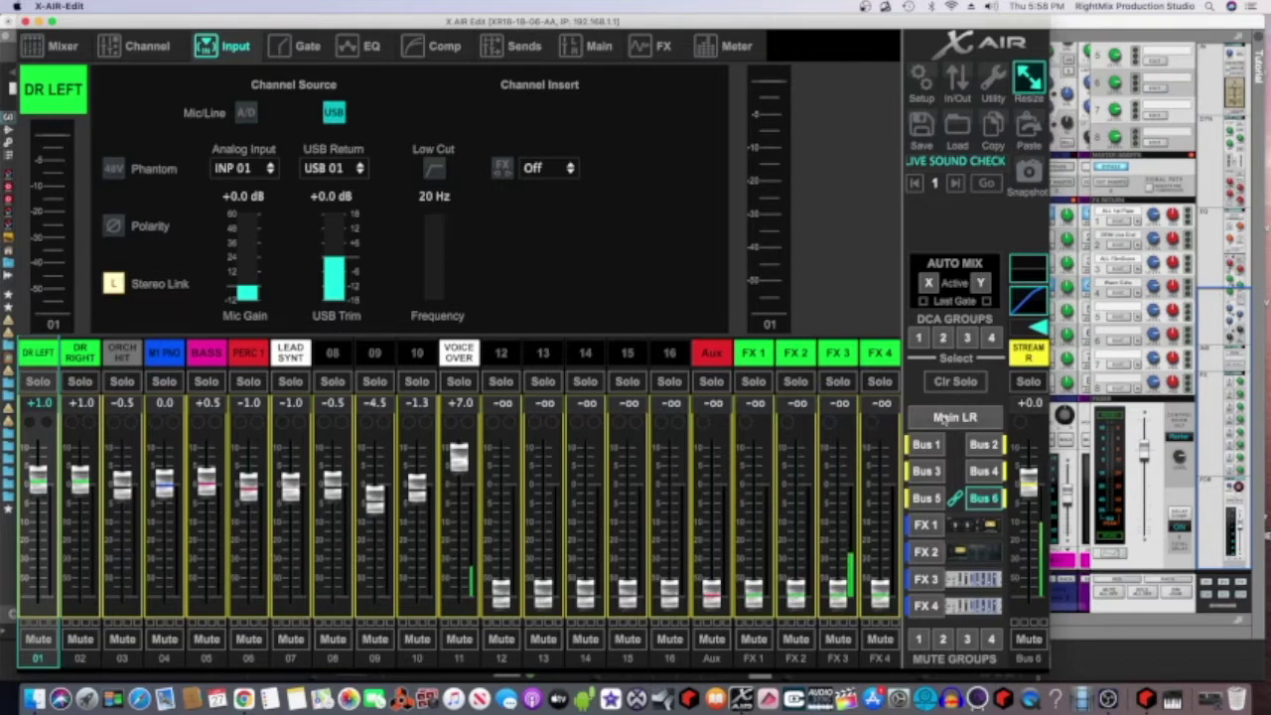
click(946, 418)
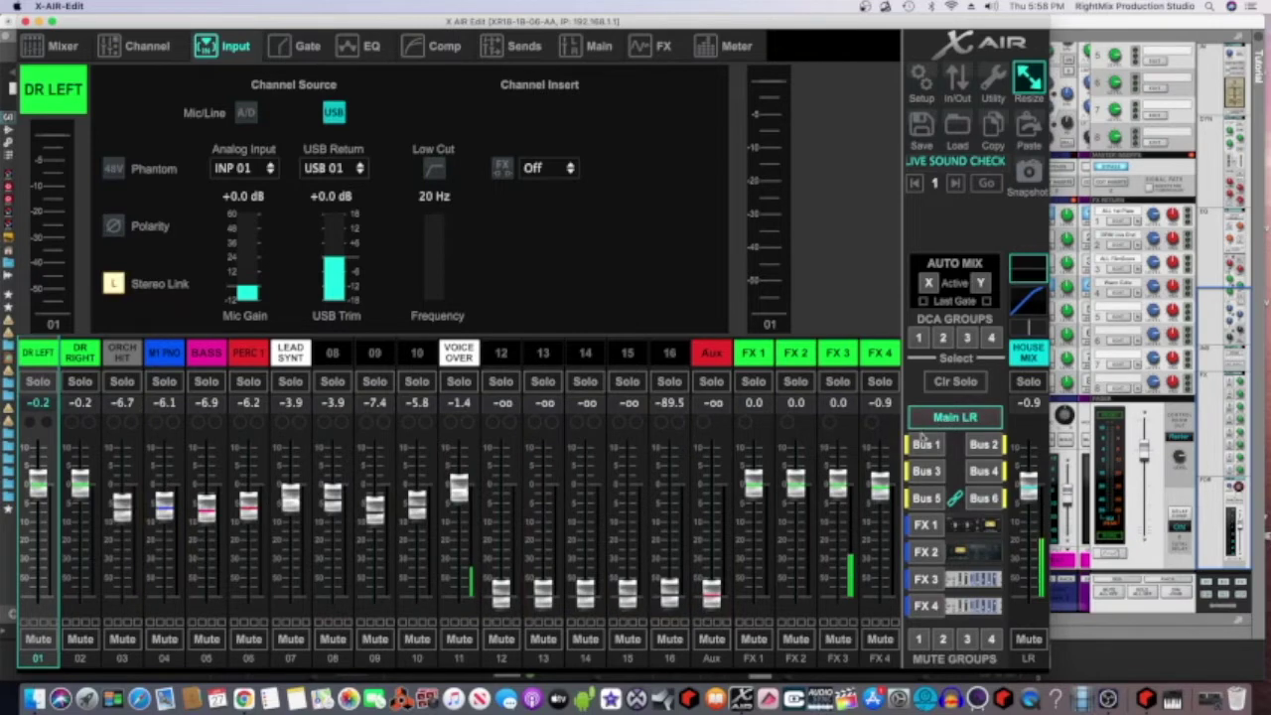
Step: Review the DR LEFT channel's gate, EQ, compressor, sends, input and channel overview pages, then display the mixer's meters
click(289, 51)
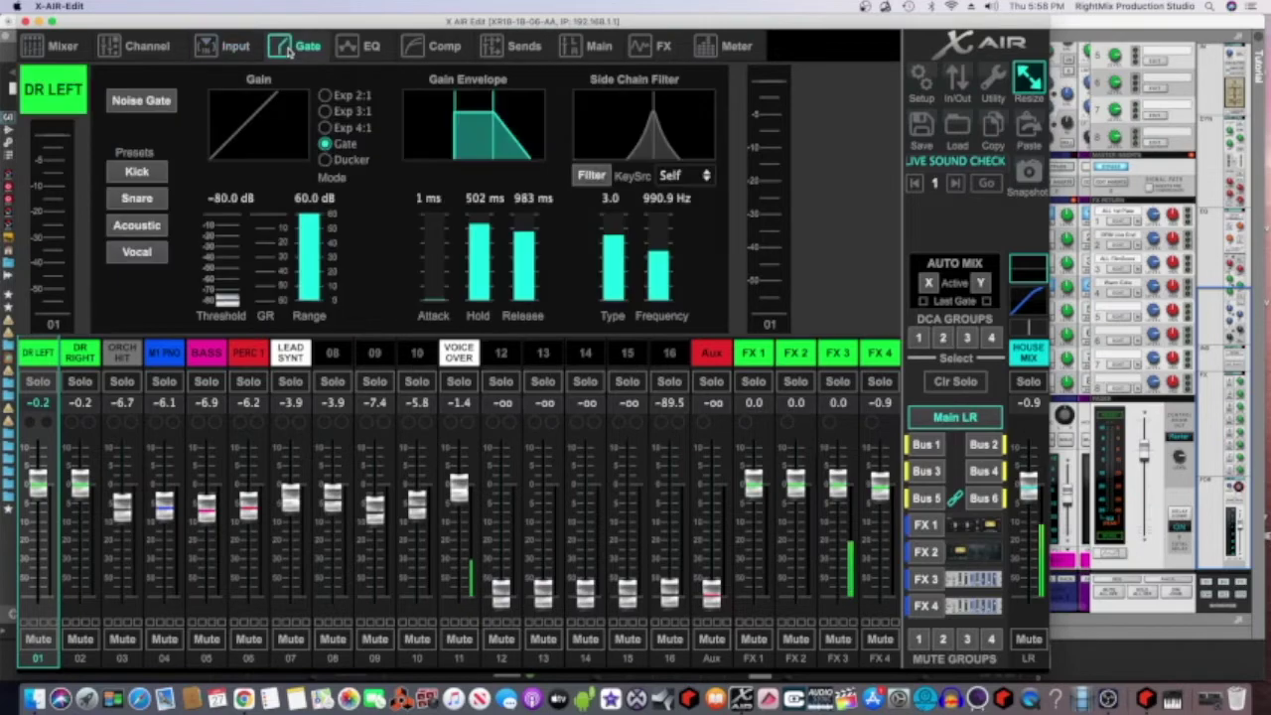
click(372, 54)
click(433, 55)
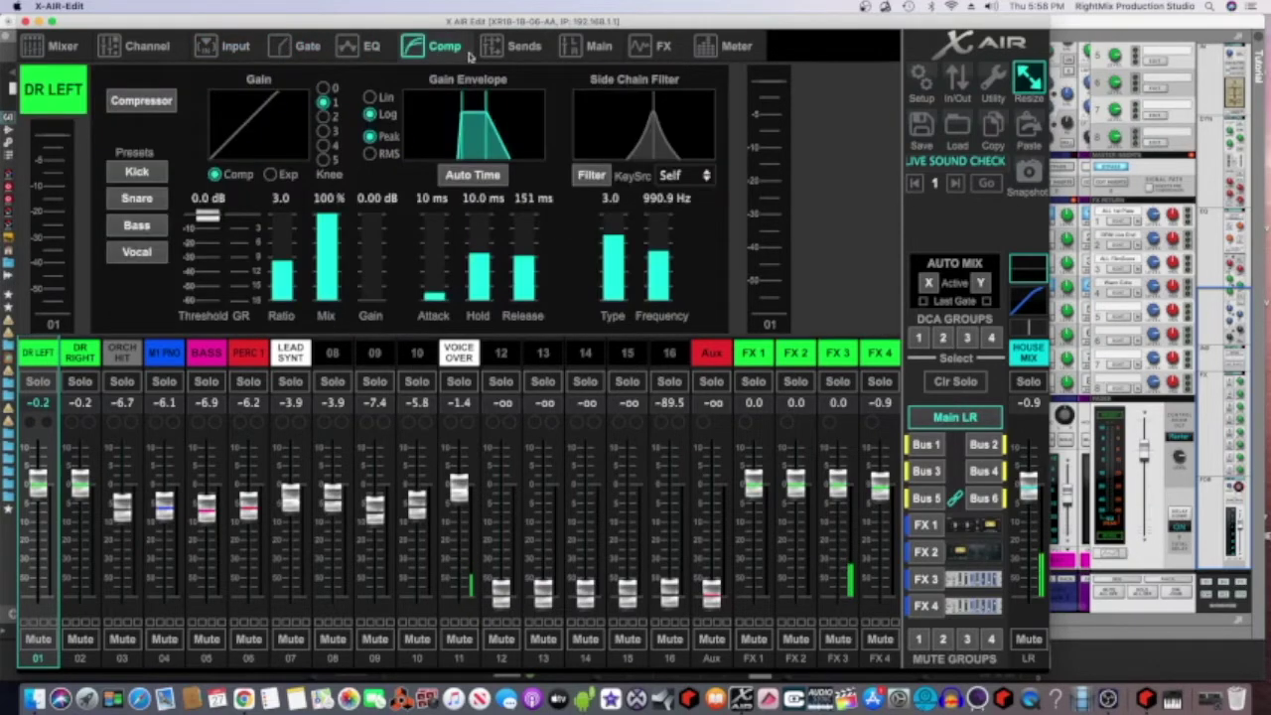
click(516, 54)
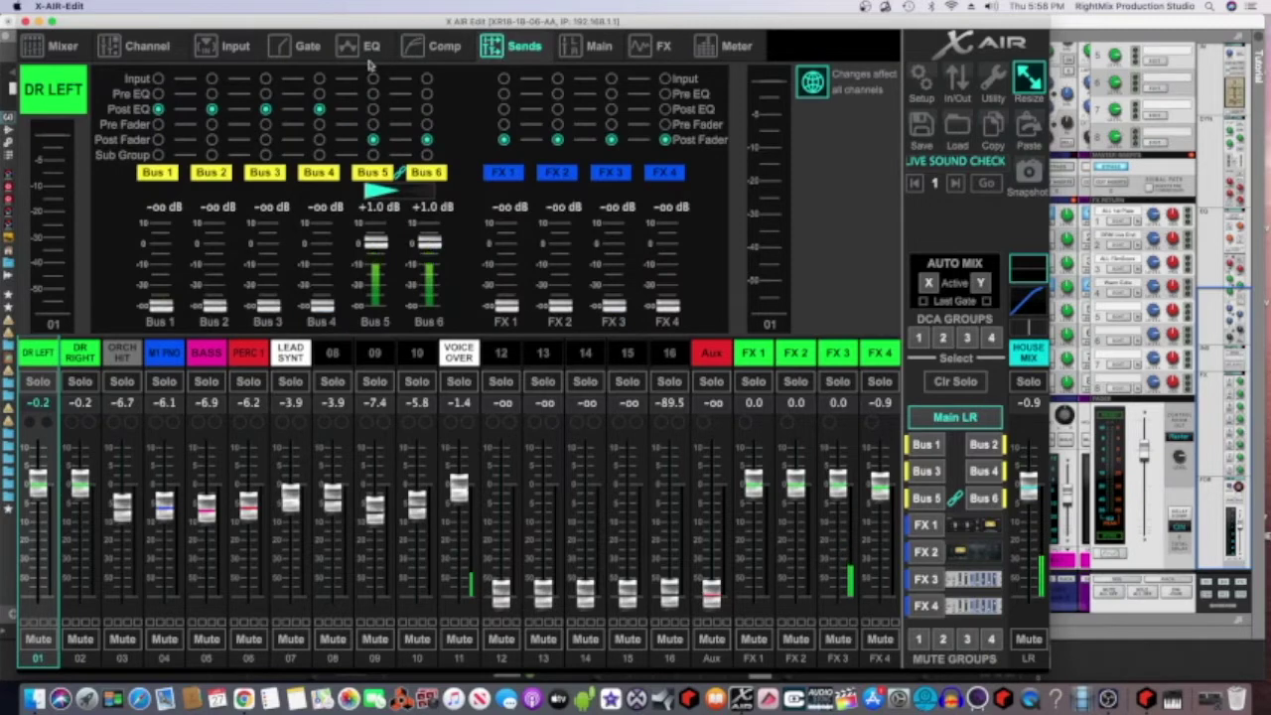
click(228, 54)
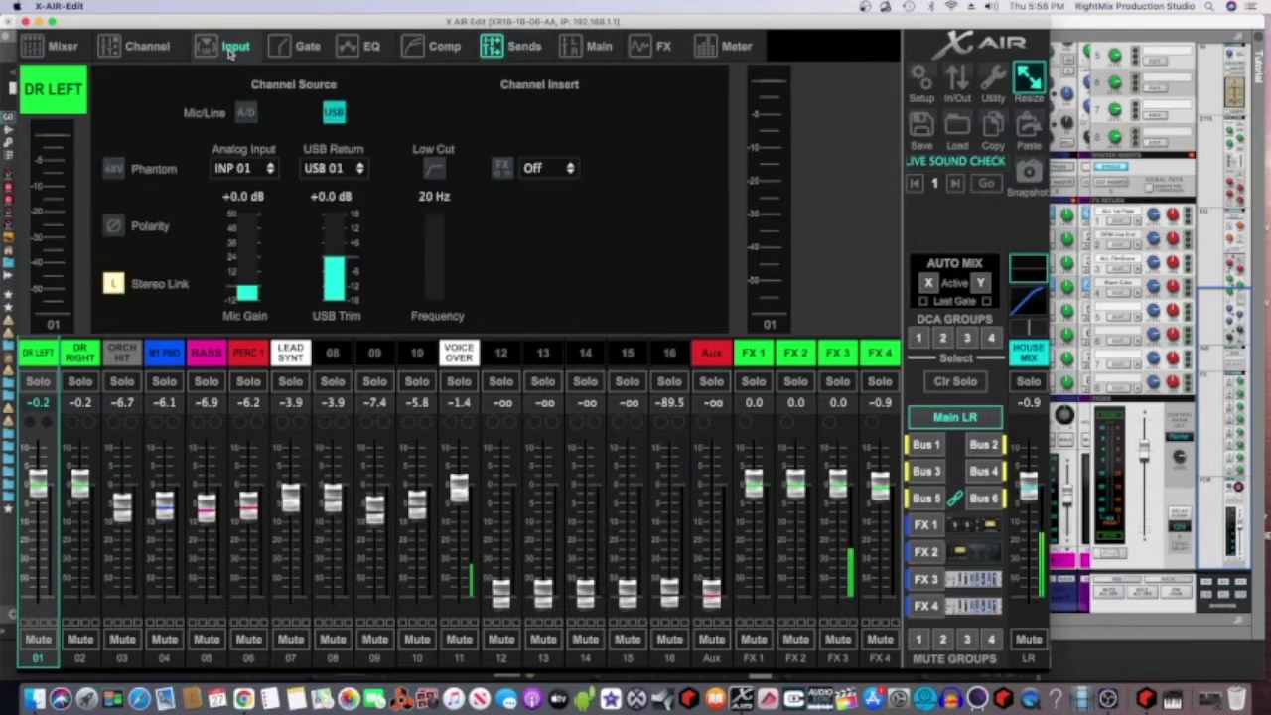
click(171, 47)
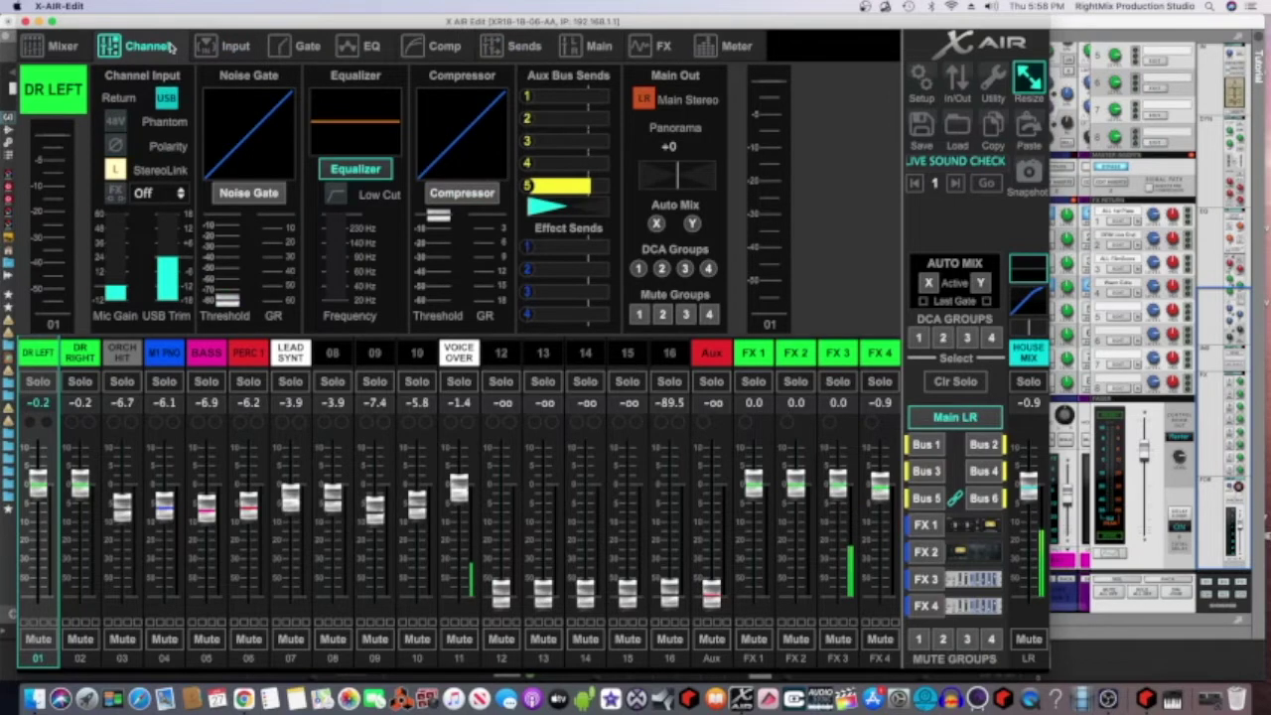
click(721, 48)
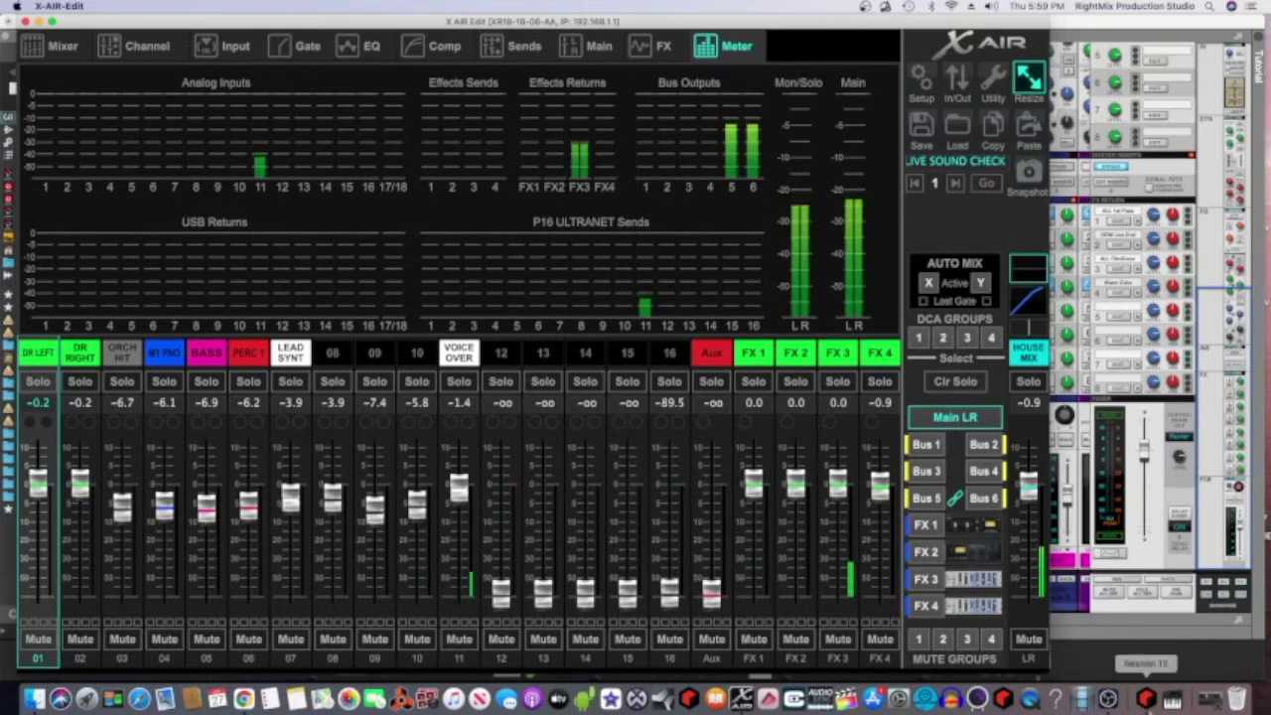
Step: Play the song in Reason and position the OBS window over X AIR Edit to watch both programs' meters
click(1146, 700)
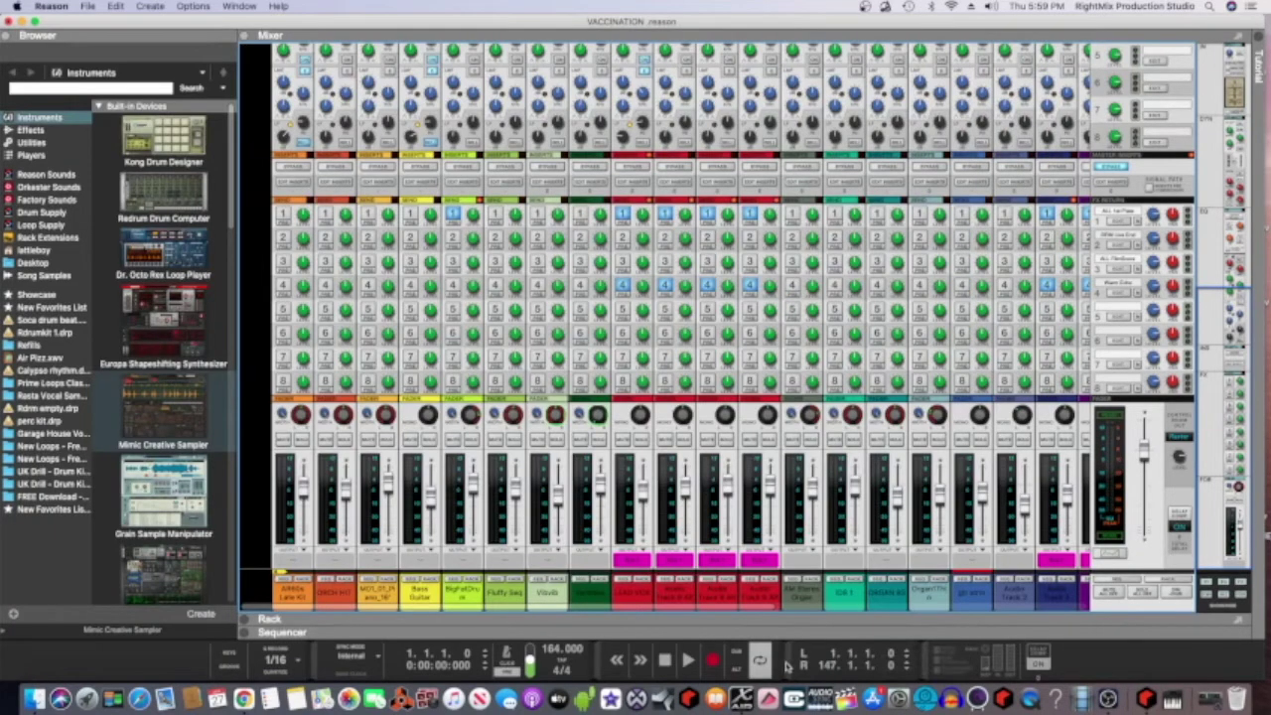
click(687, 660)
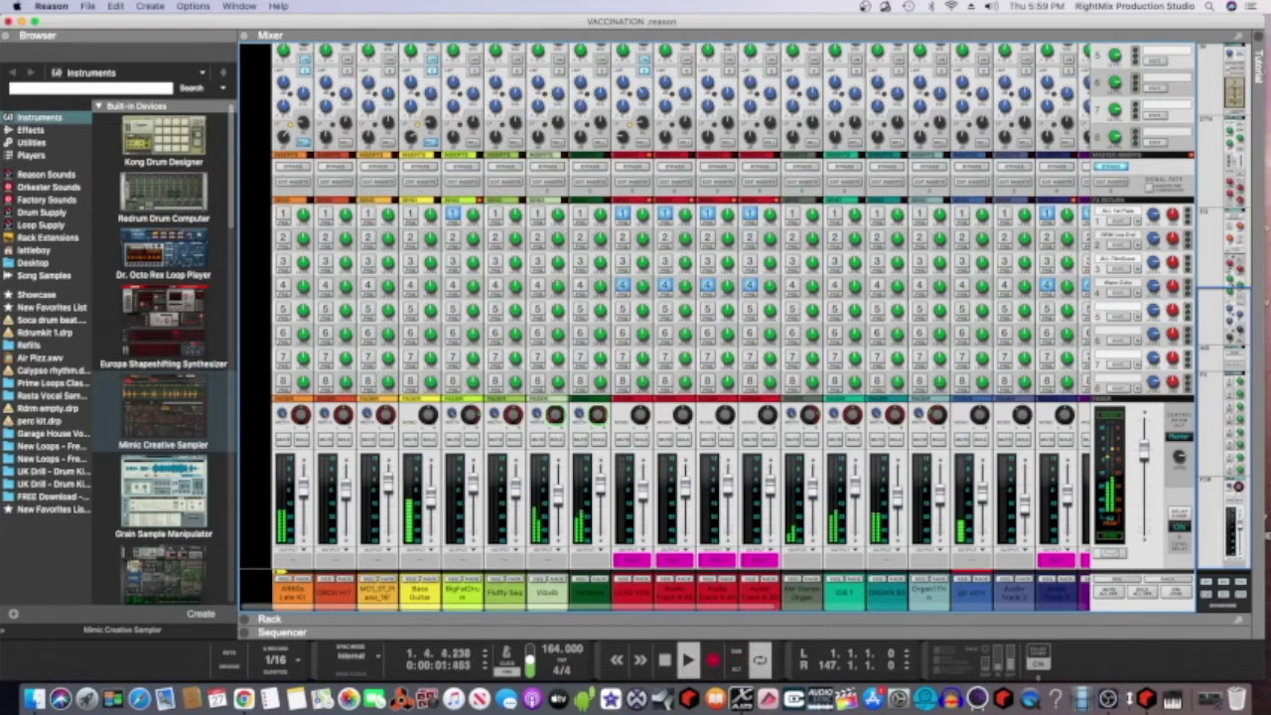
click(1176, 700)
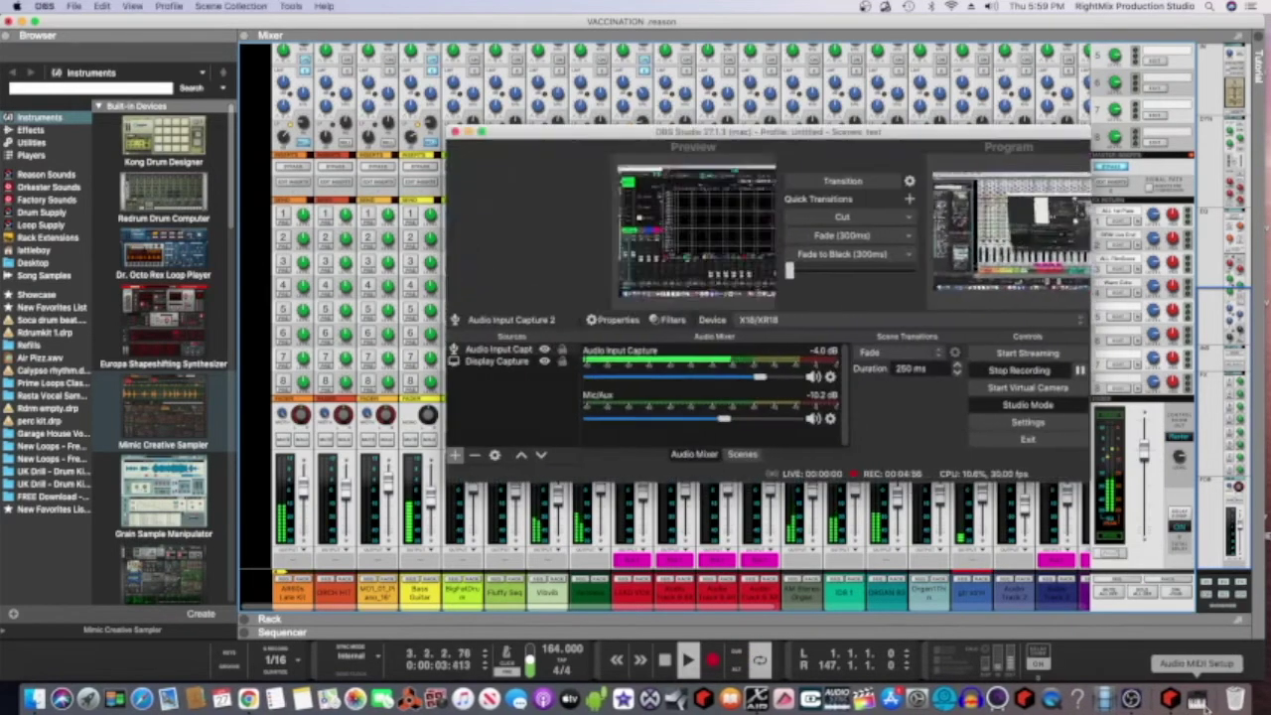
click(757, 700)
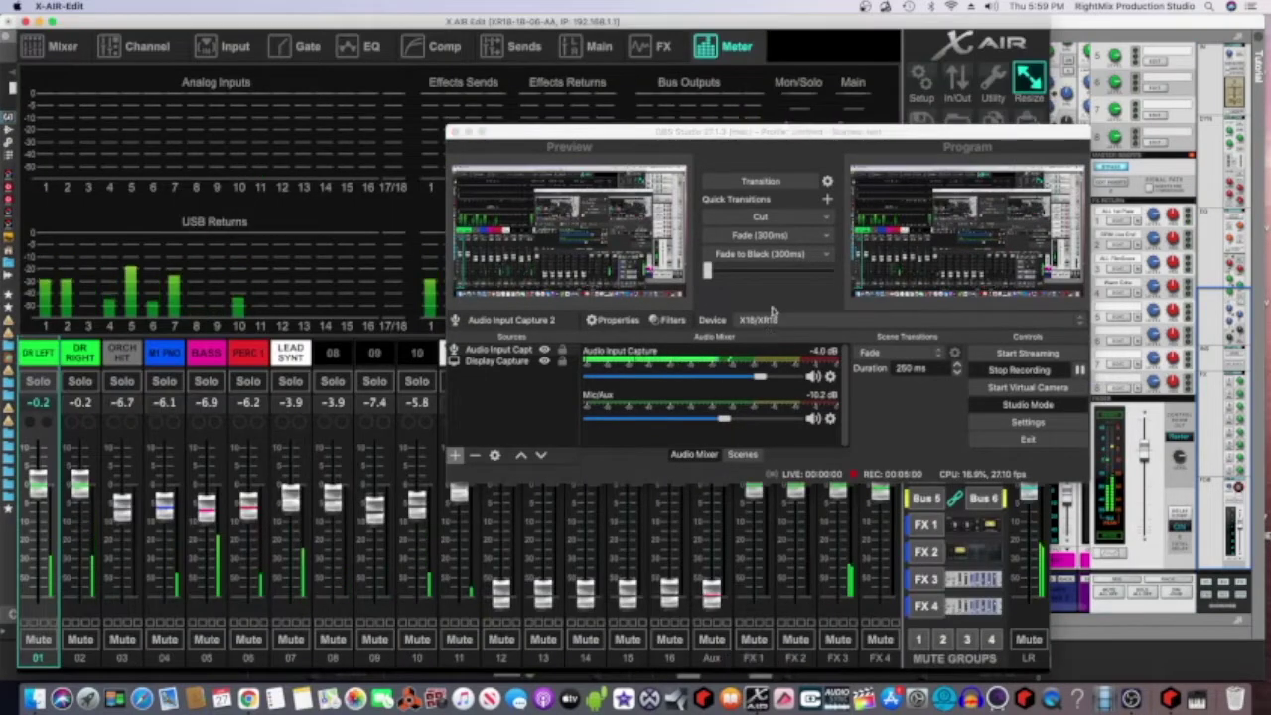
click(765, 132)
drag(764, 132, 856, 295)
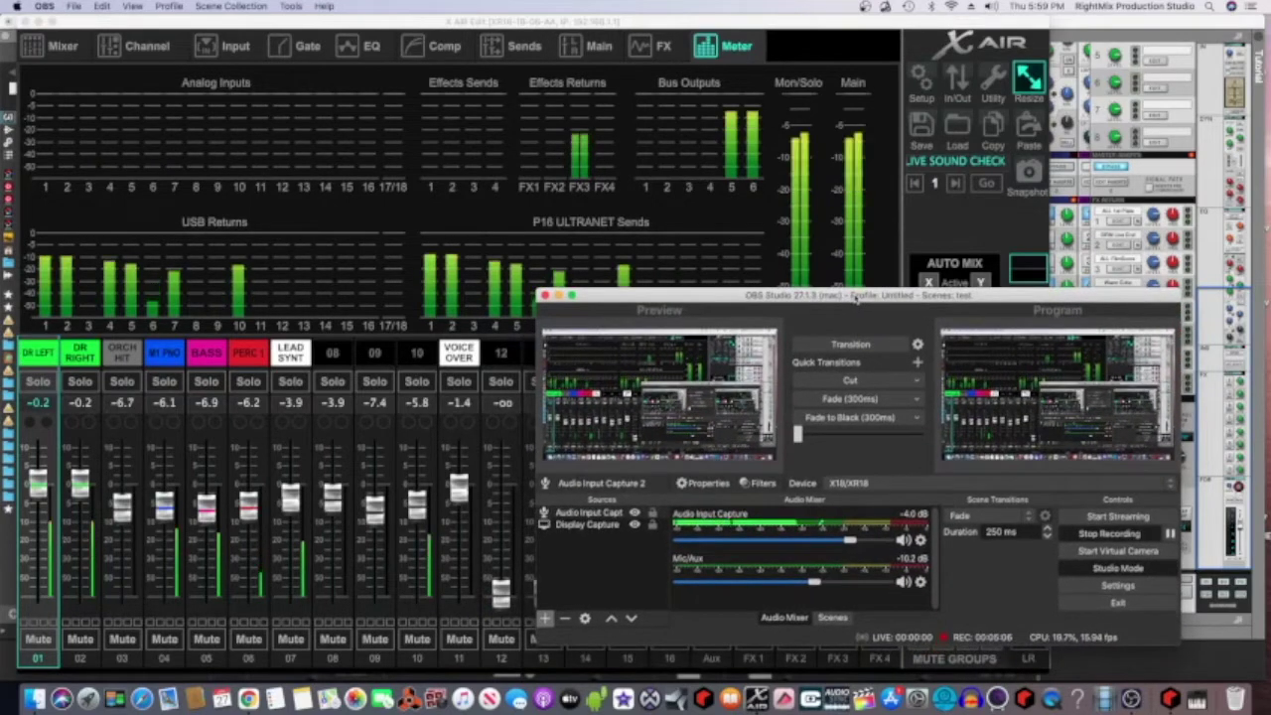
drag(856, 297, 801, 211)
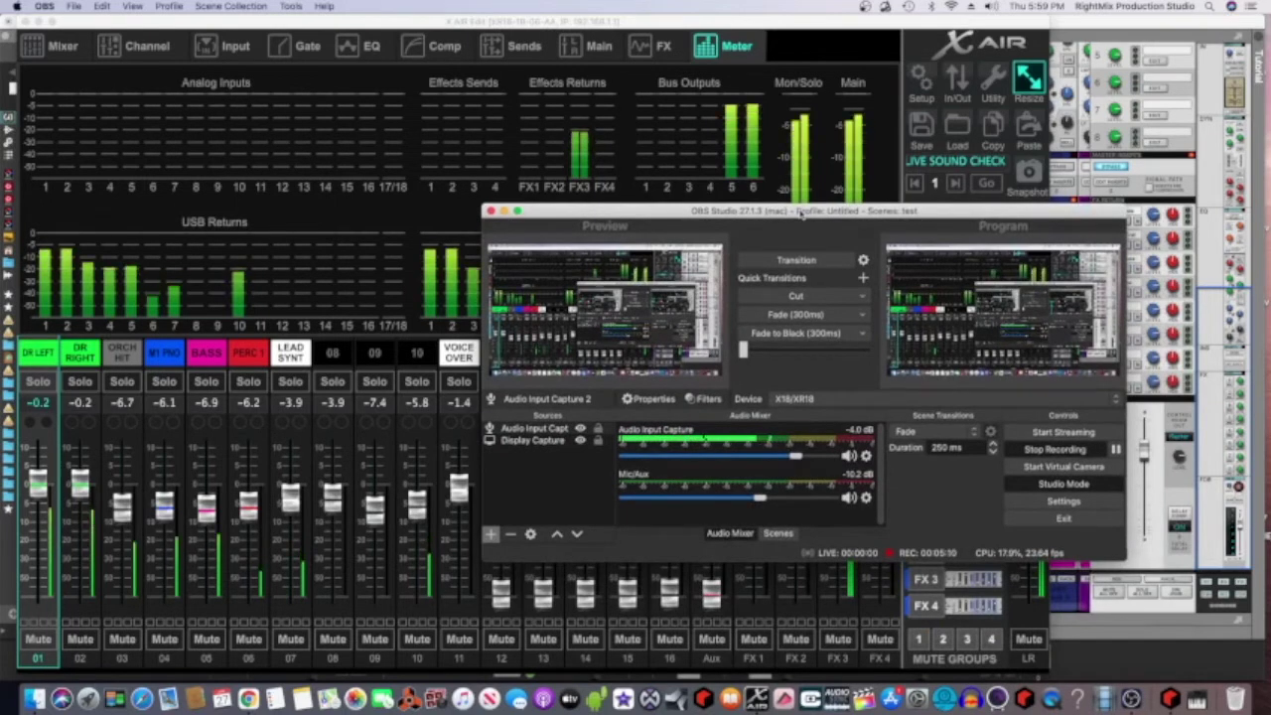
drag(801, 212, 803, 200)
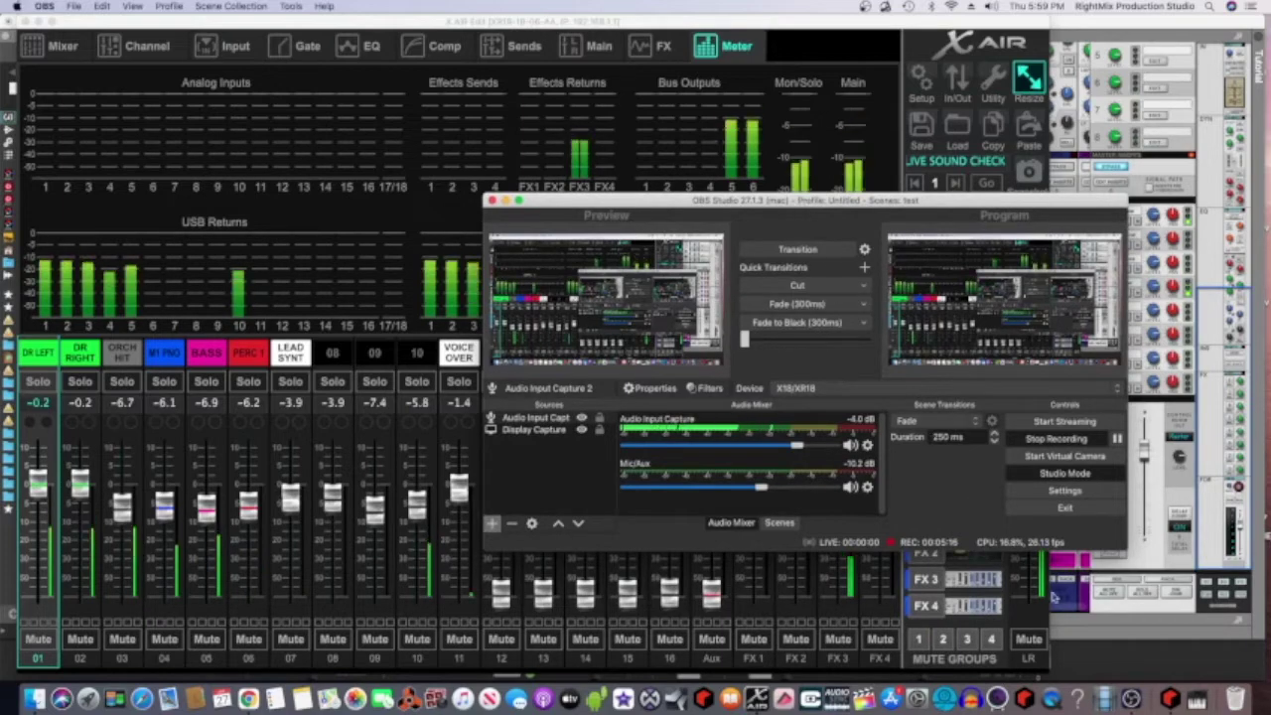
Step: Stop playback in Reason, then return to X AIR Edit with the OBS window clear of the bus selectors
click(1073, 637)
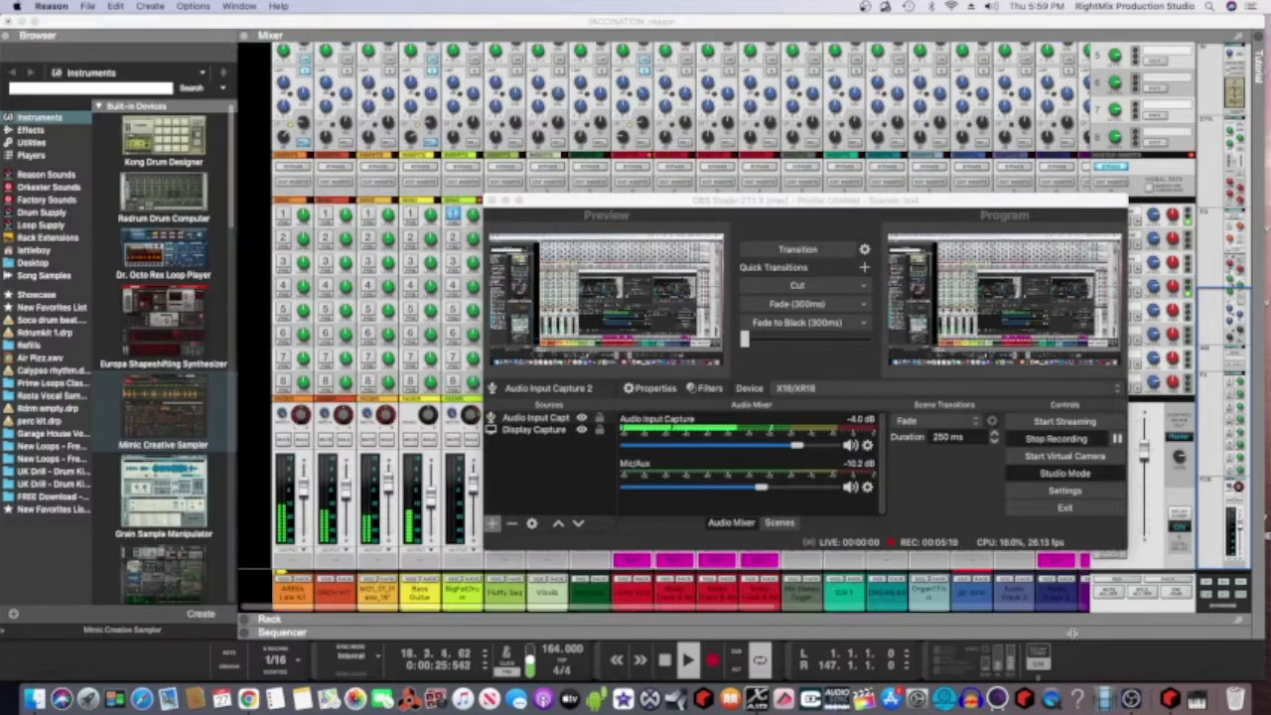
click(664, 660)
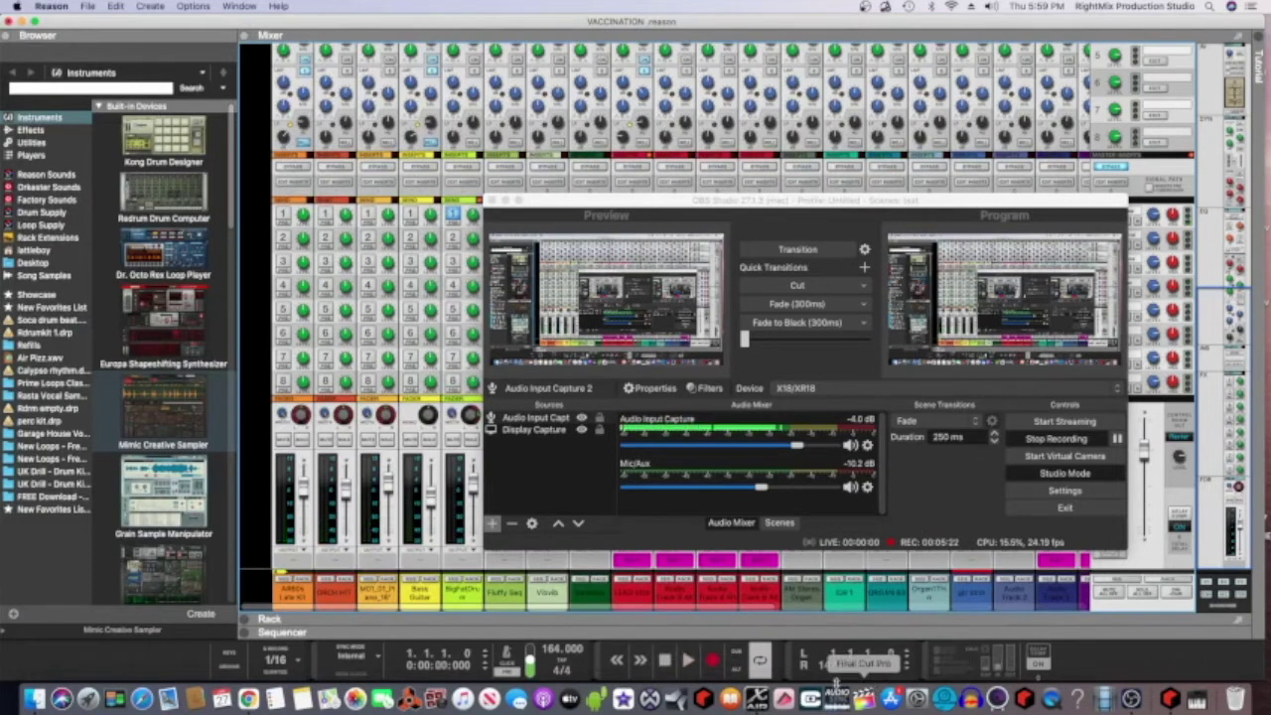
click(757, 699)
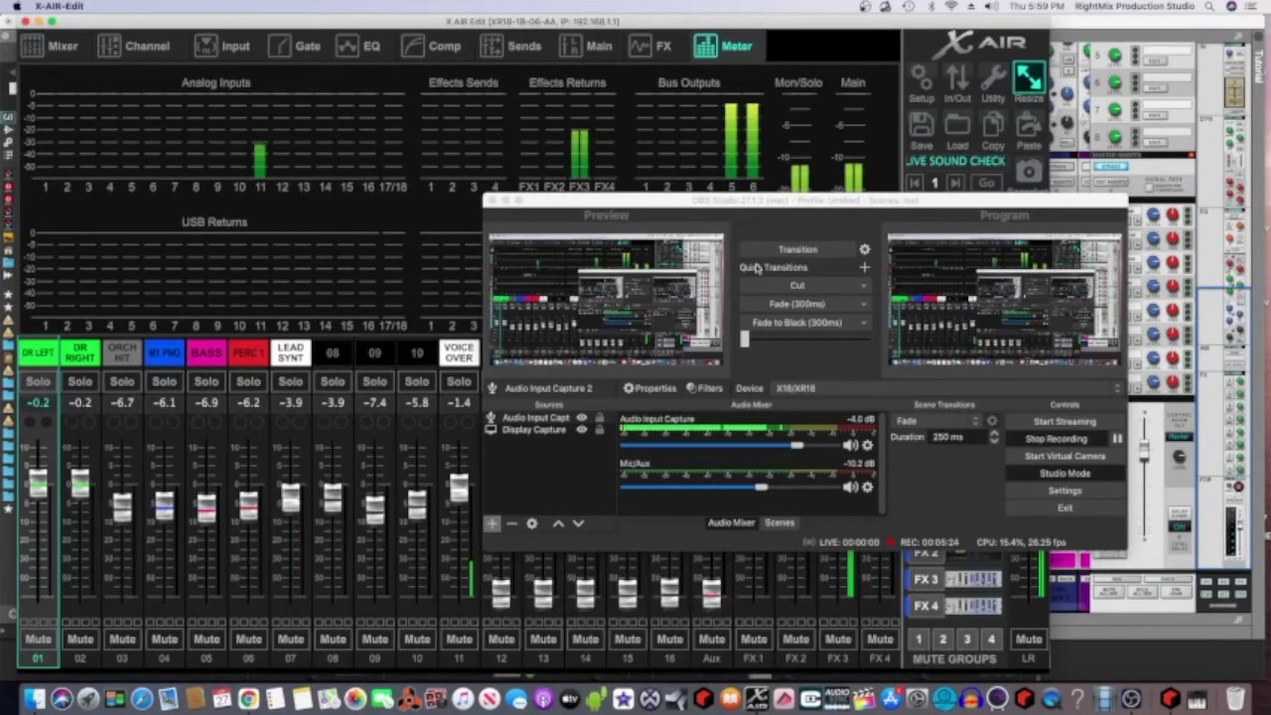
drag(814, 202, 557, 89)
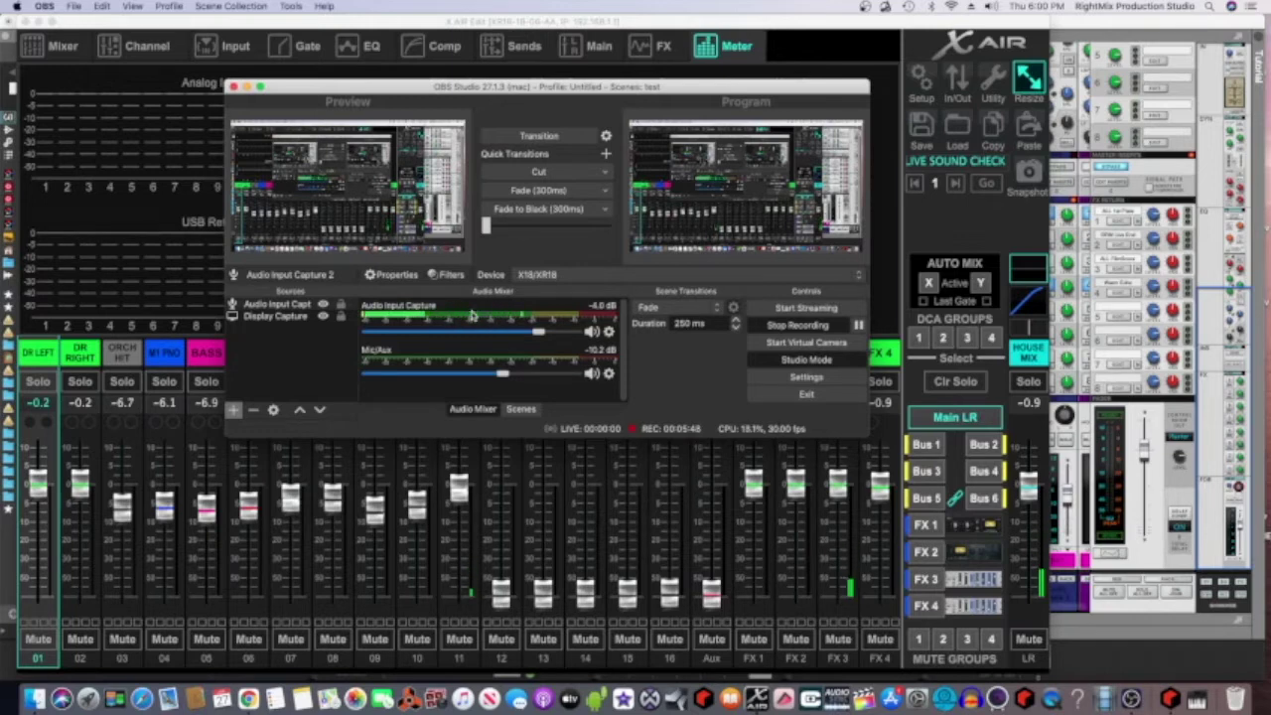
Step: Compare the channel faders of the Main LR house mix with the Bus 5 stream mix, ending on Bus 5
click(956, 418)
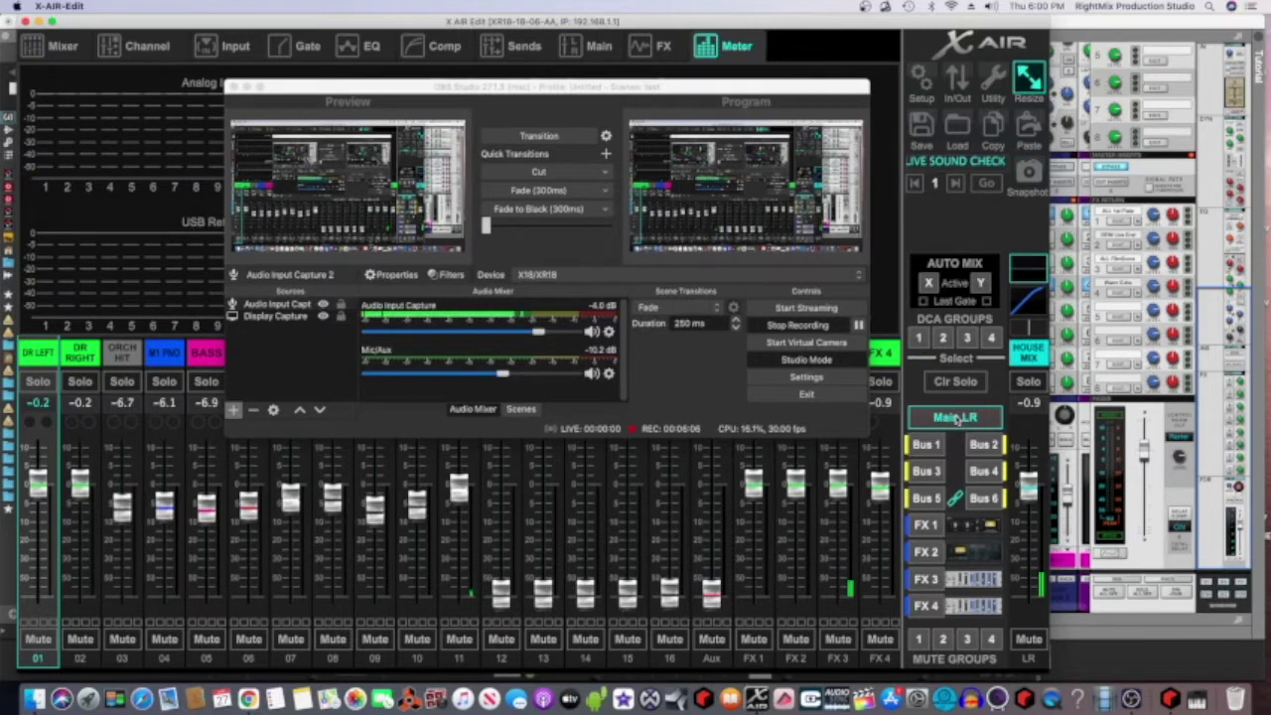
click(931, 498)
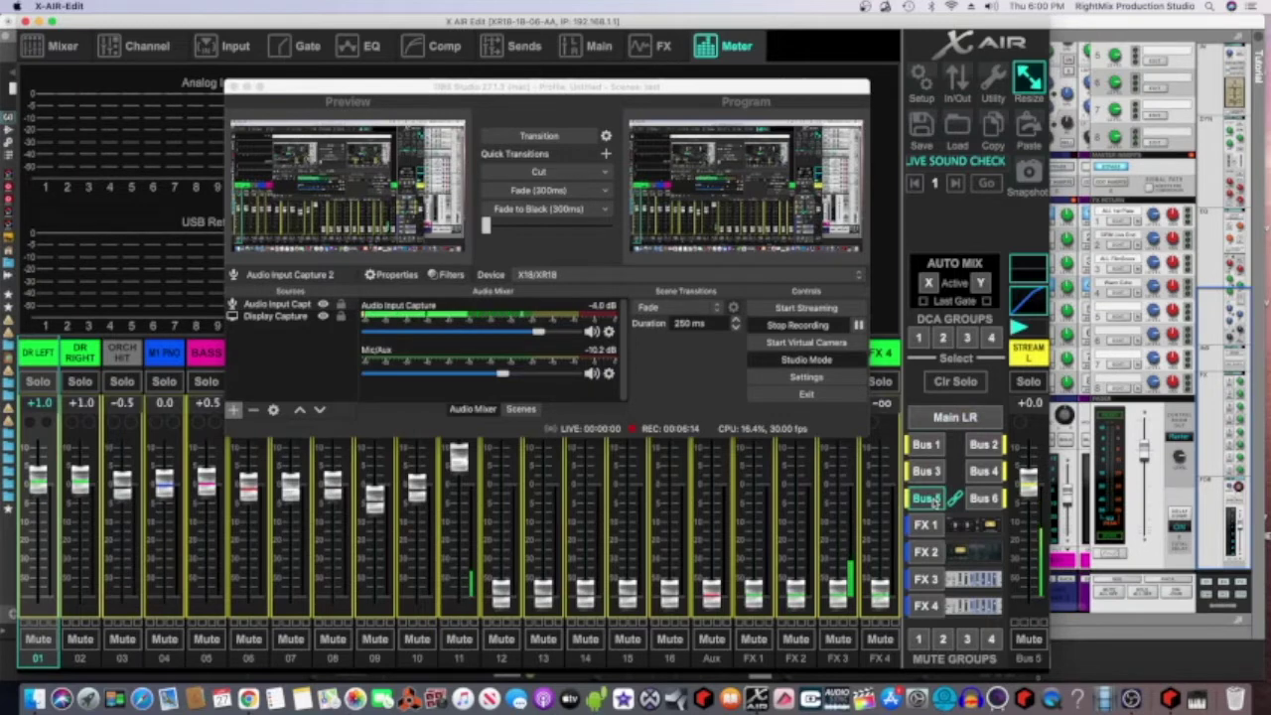
click(974, 421)
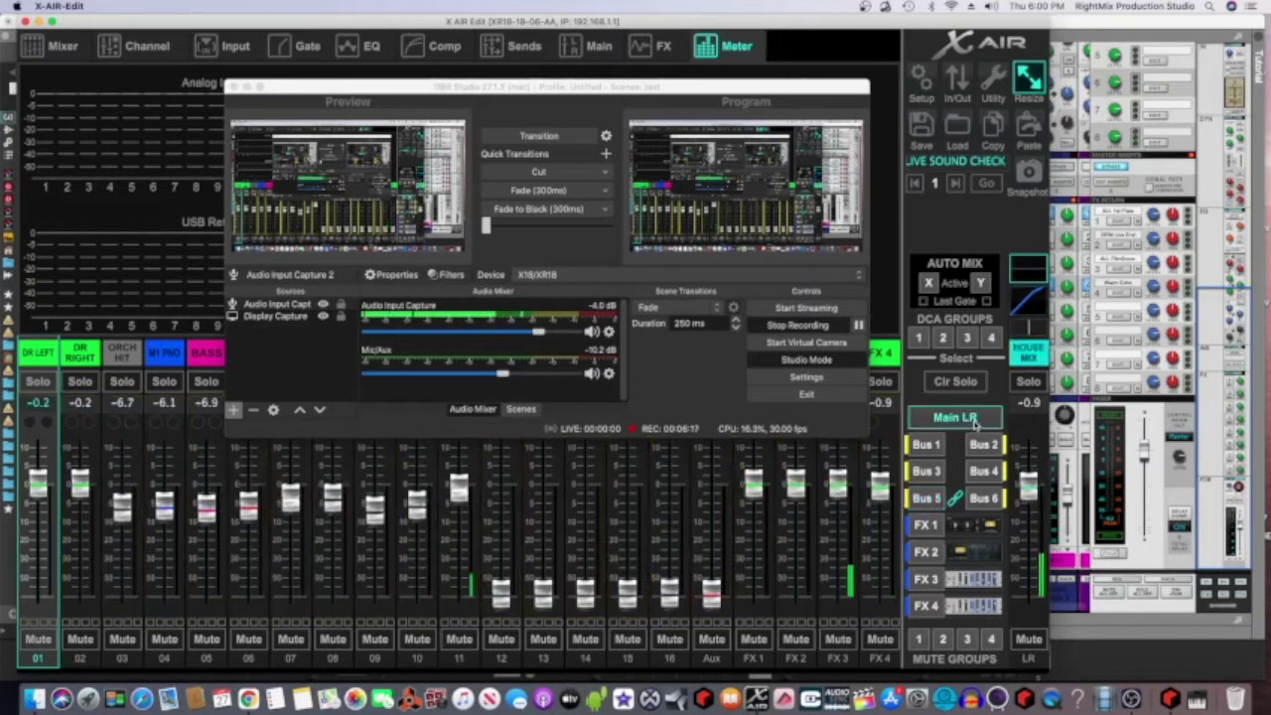
click(942, 501)
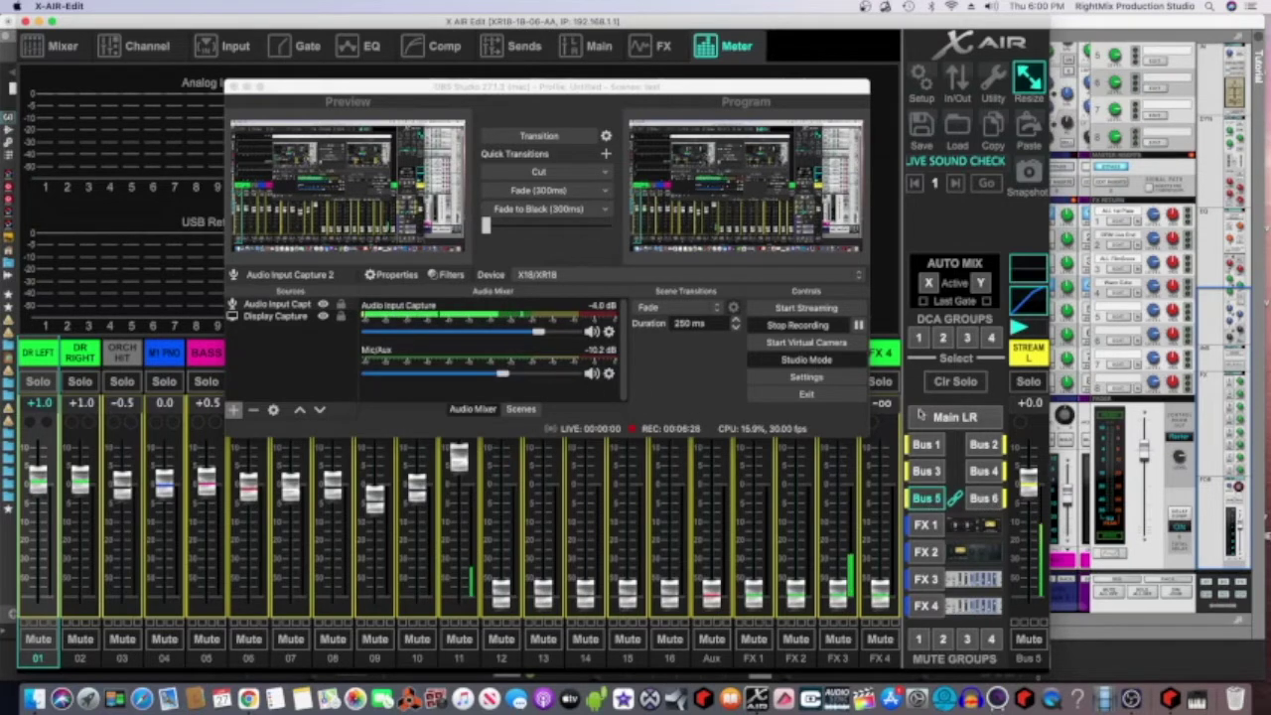
Step: Start song playback in Reason and return to the Bus 5 stream mix in X AIR Edit
click(1170, 699)
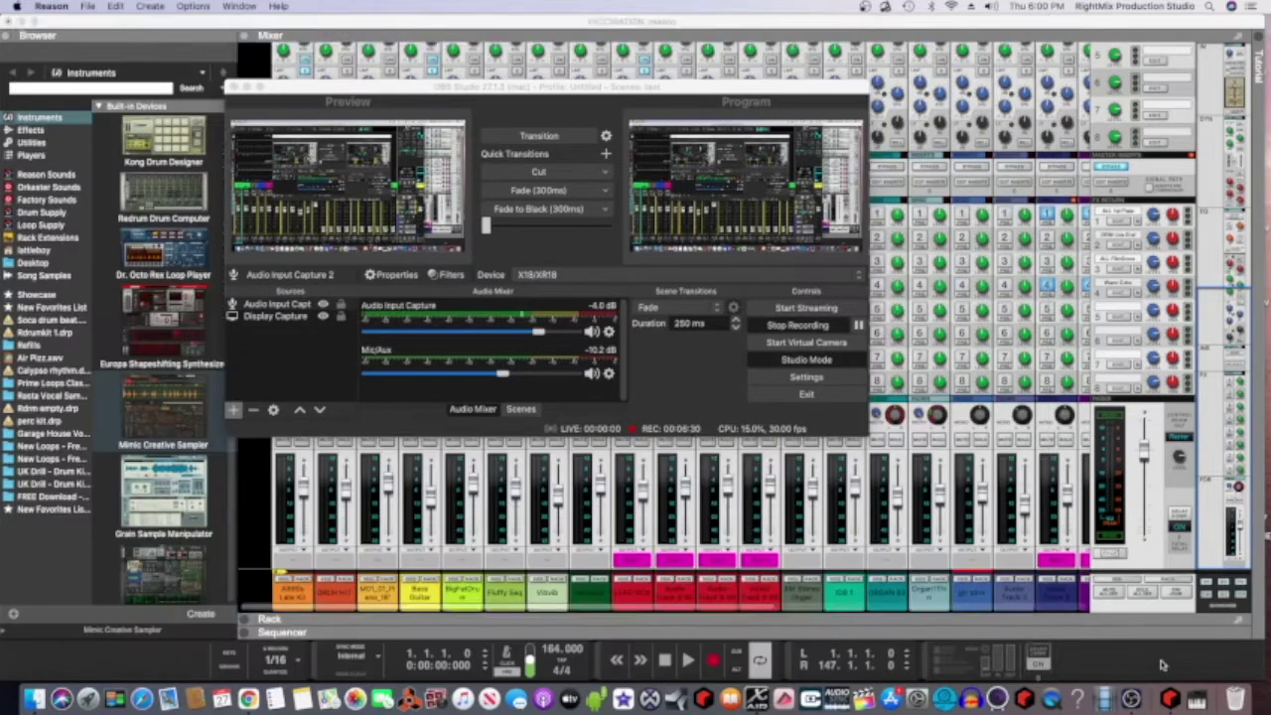
click(687, 659)
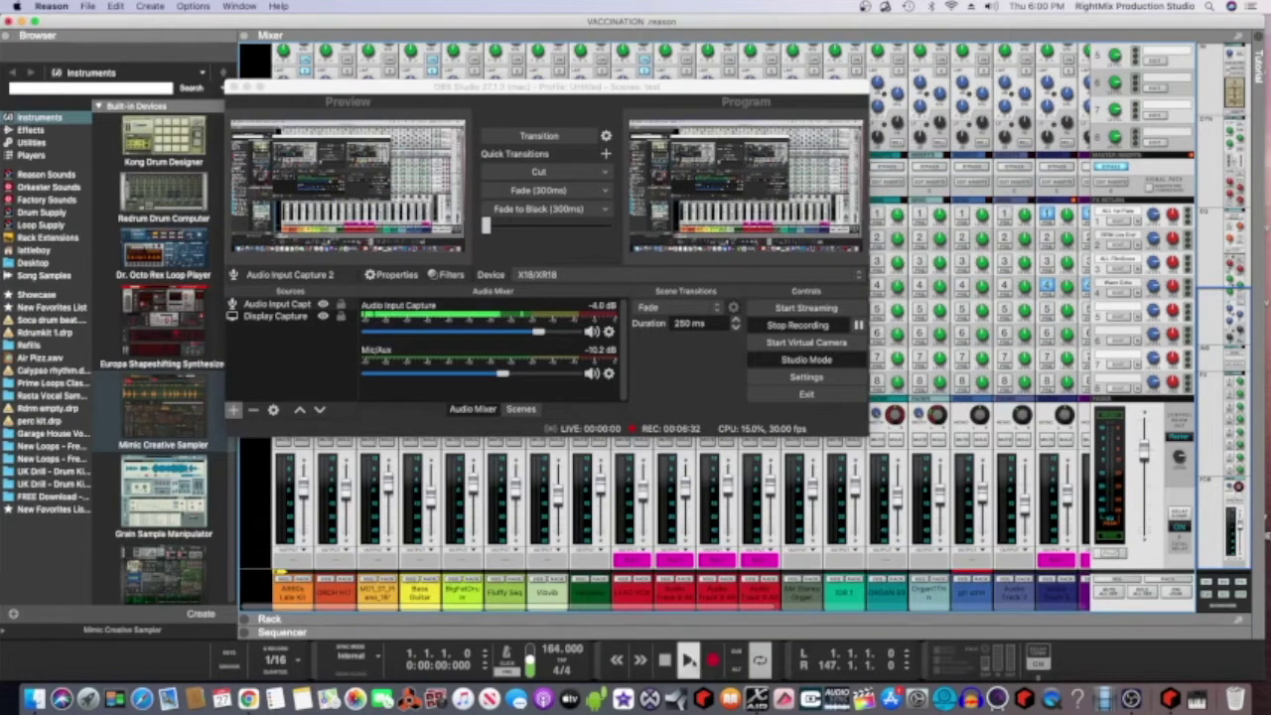
click(756, 699)
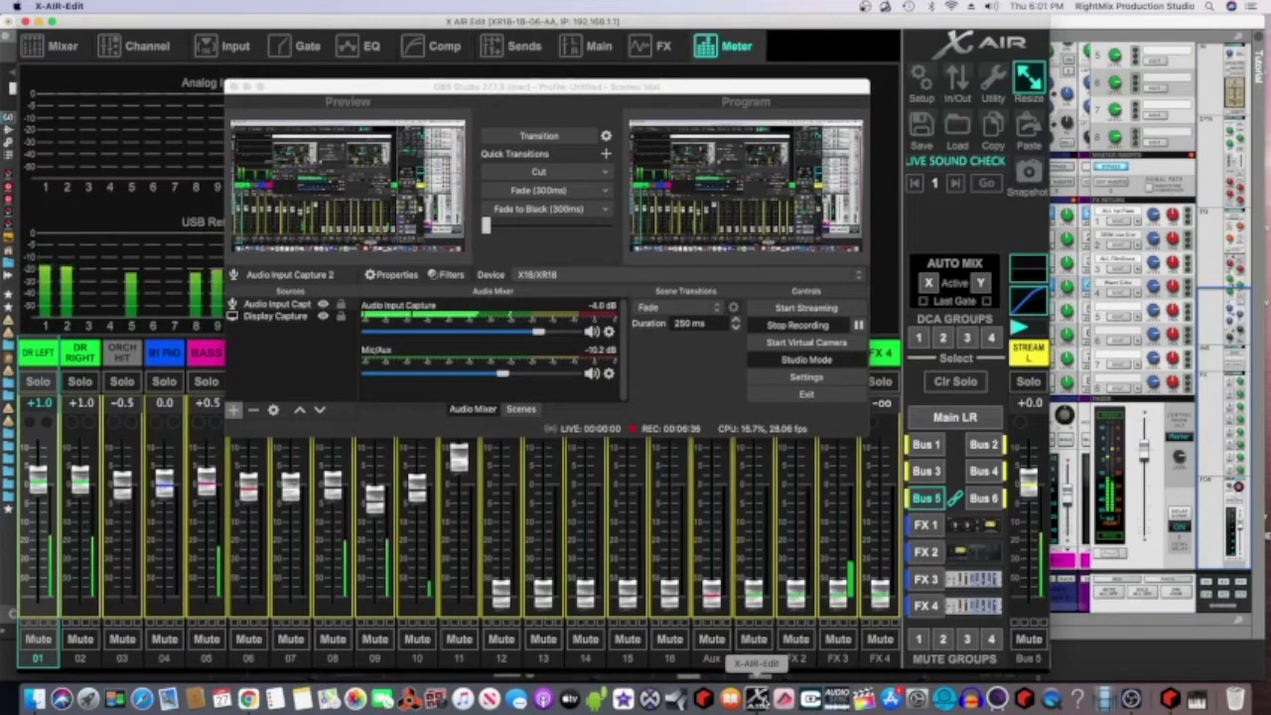
Step: Mute Bus 5 temporarily to compare it with the Main LR house mix, and unmute it again
click(1030, 642)
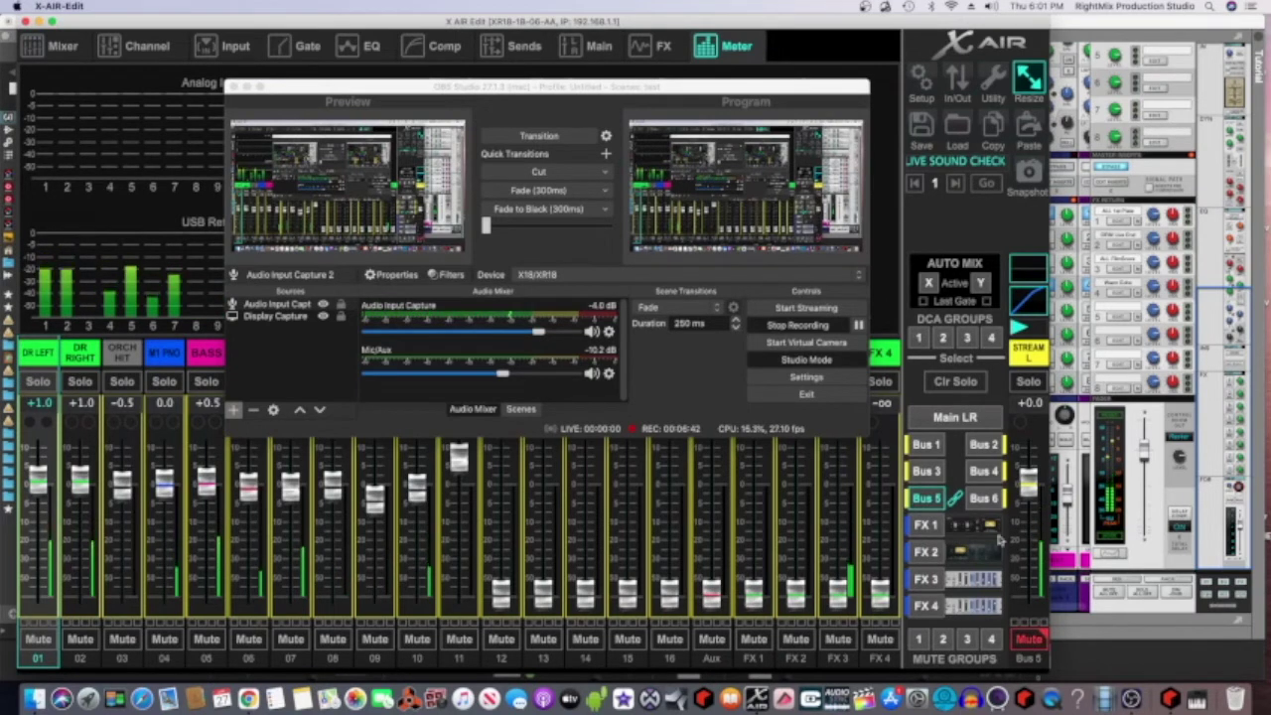
click(948, 418)
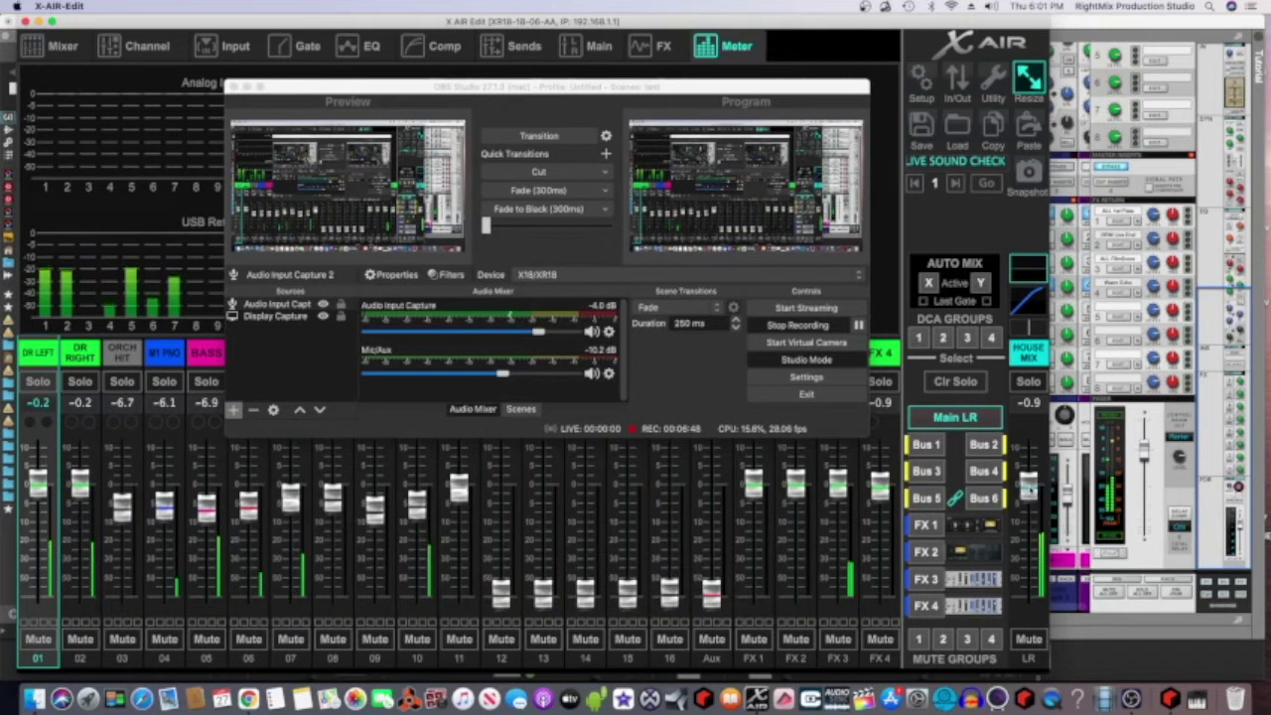
click(926, 500)
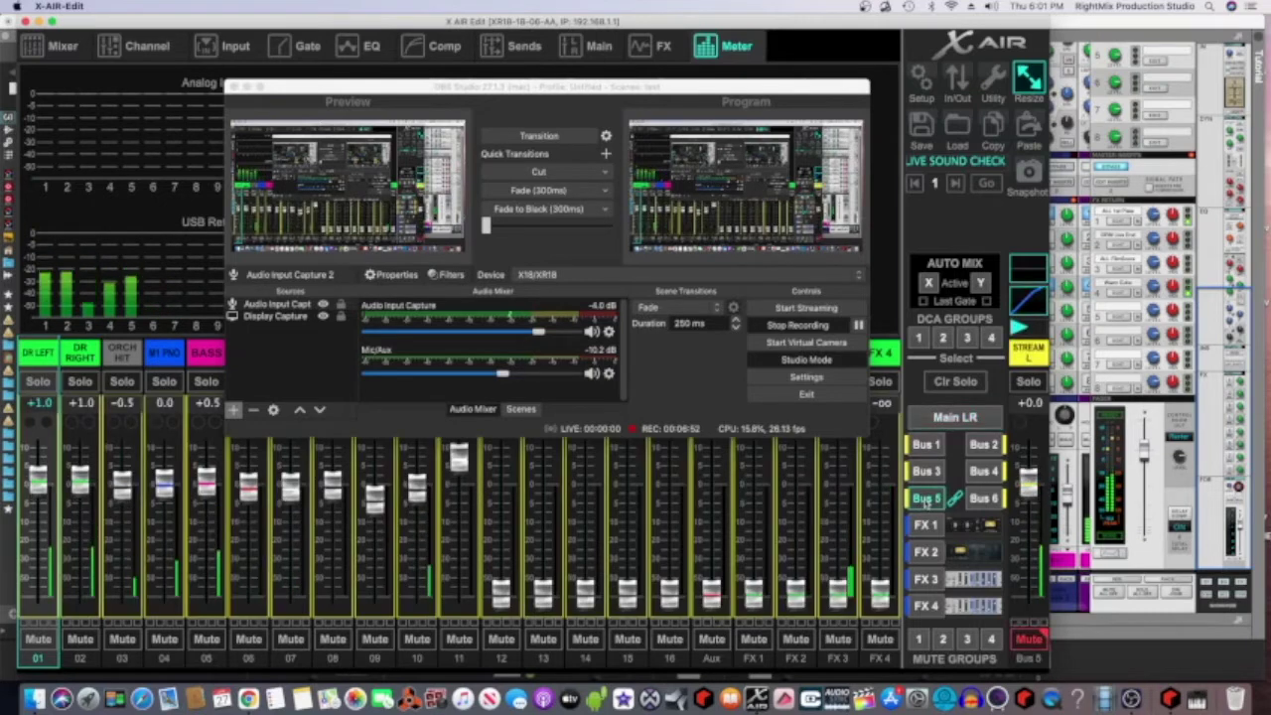
click(1036, 642)
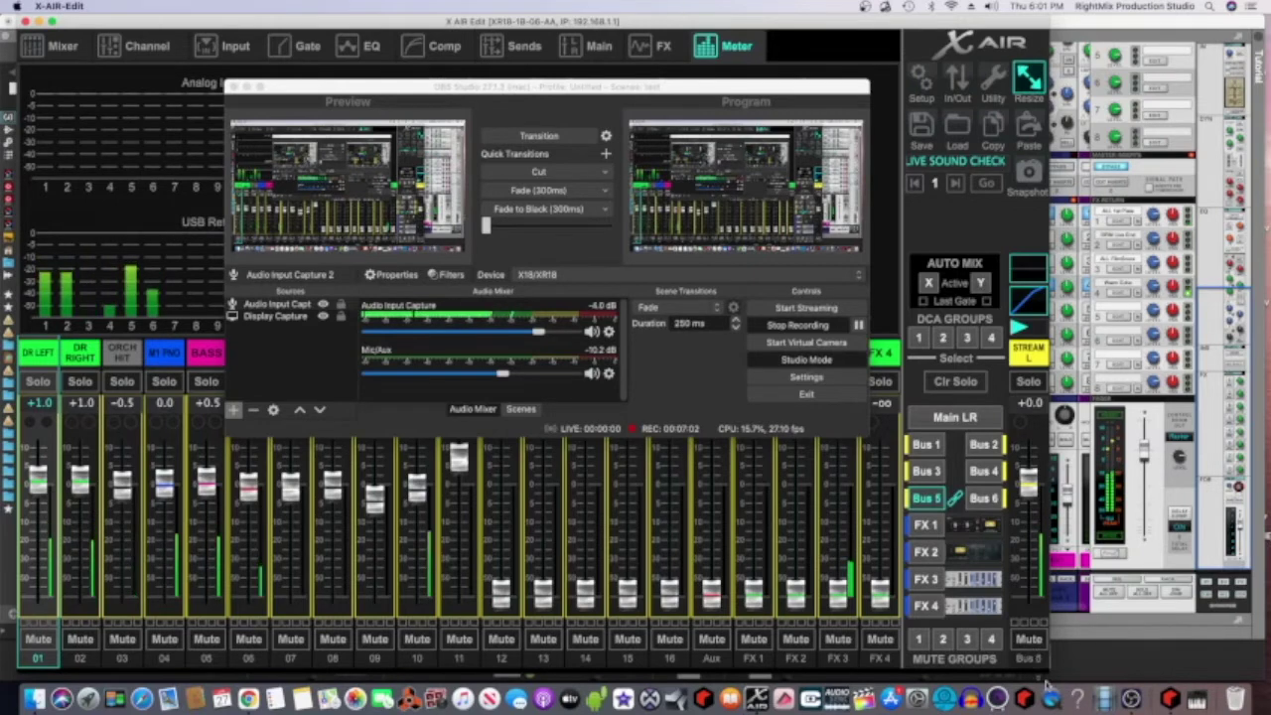
Step: Stop the song in Reason and switch back to X AIR Edit
click(1168, 699)
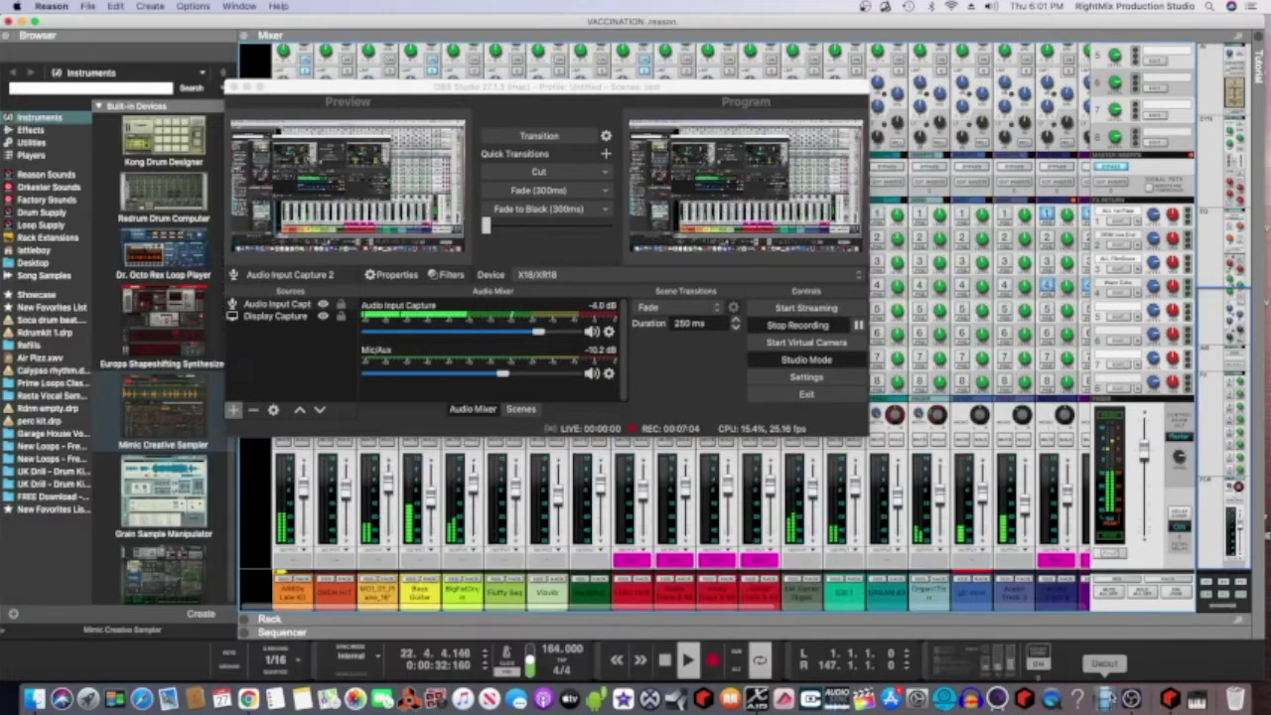
click(664, 659)
click(665, 659)
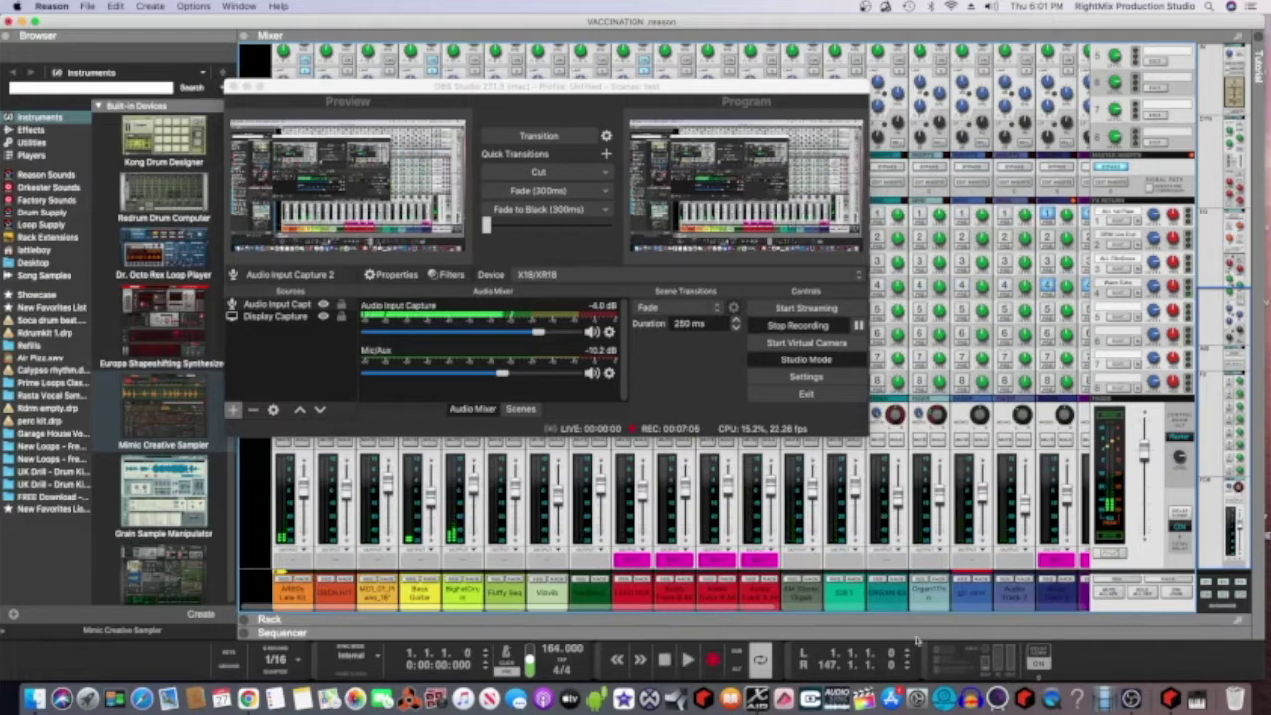
click(757, 699)
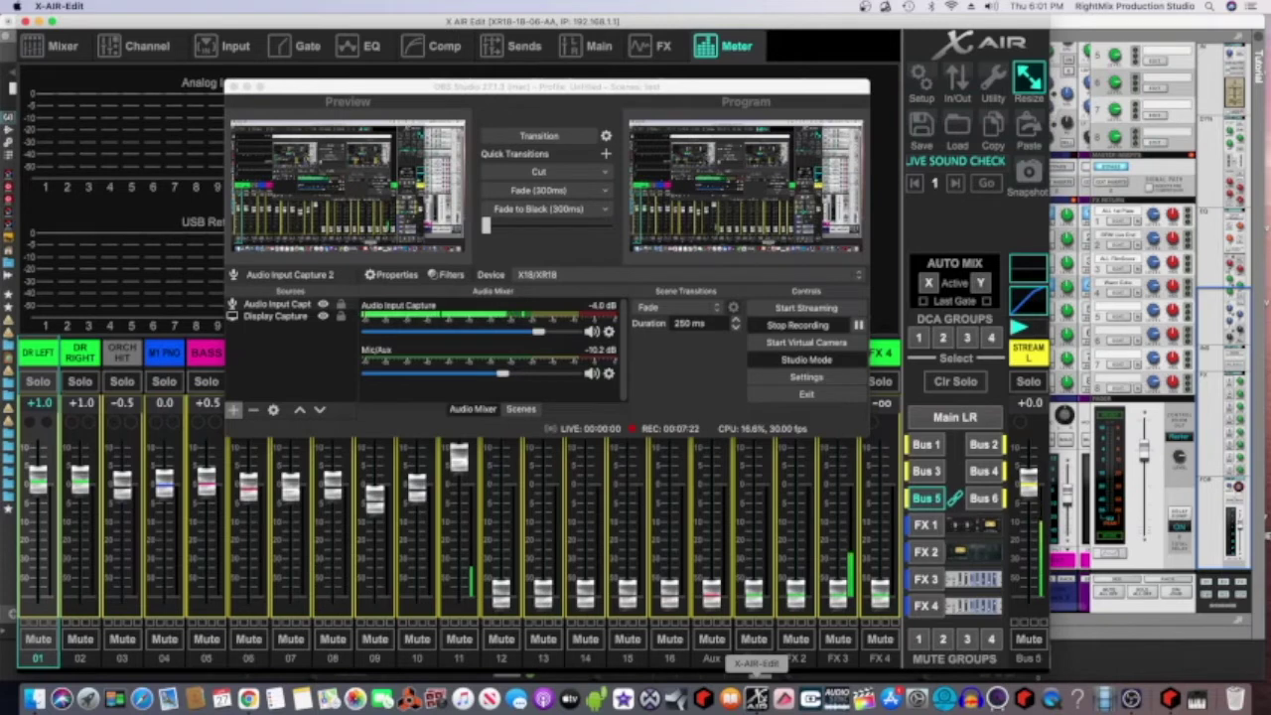
Step: Review the Main LR faders against the Bus 5 stream mix faders once more, ending on Main LR
click(961, 418)
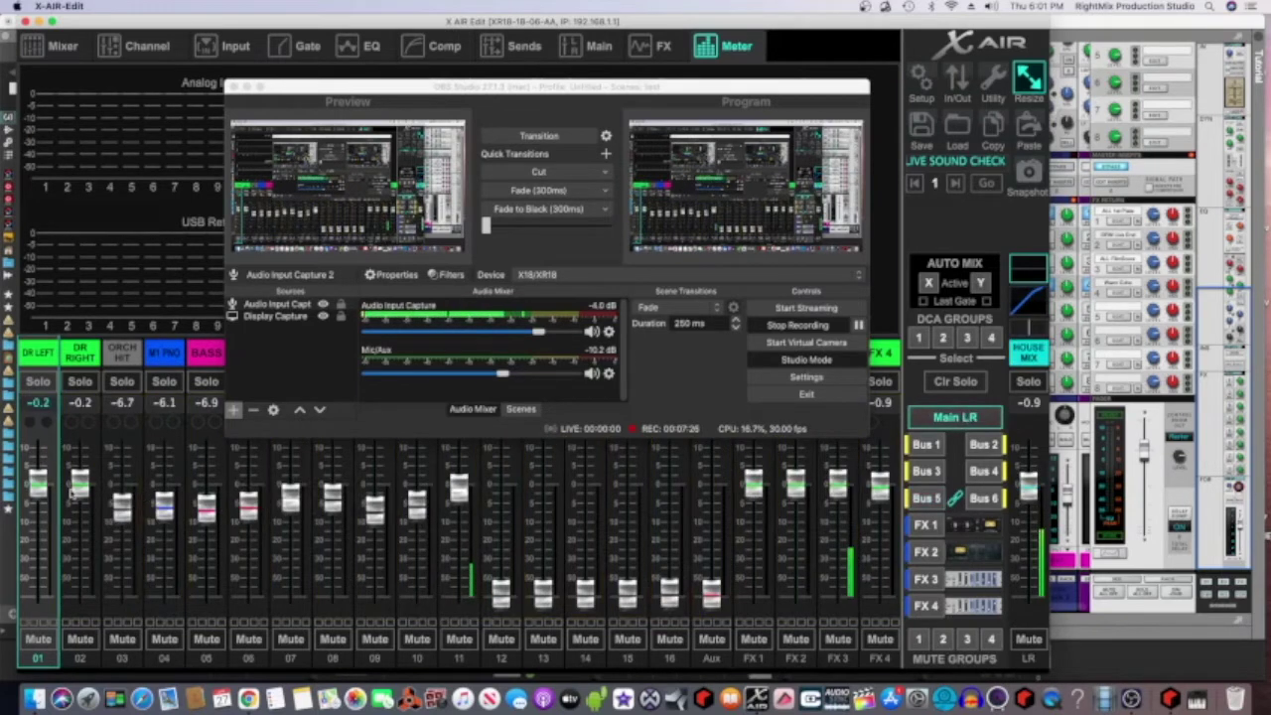
click(928, 502)
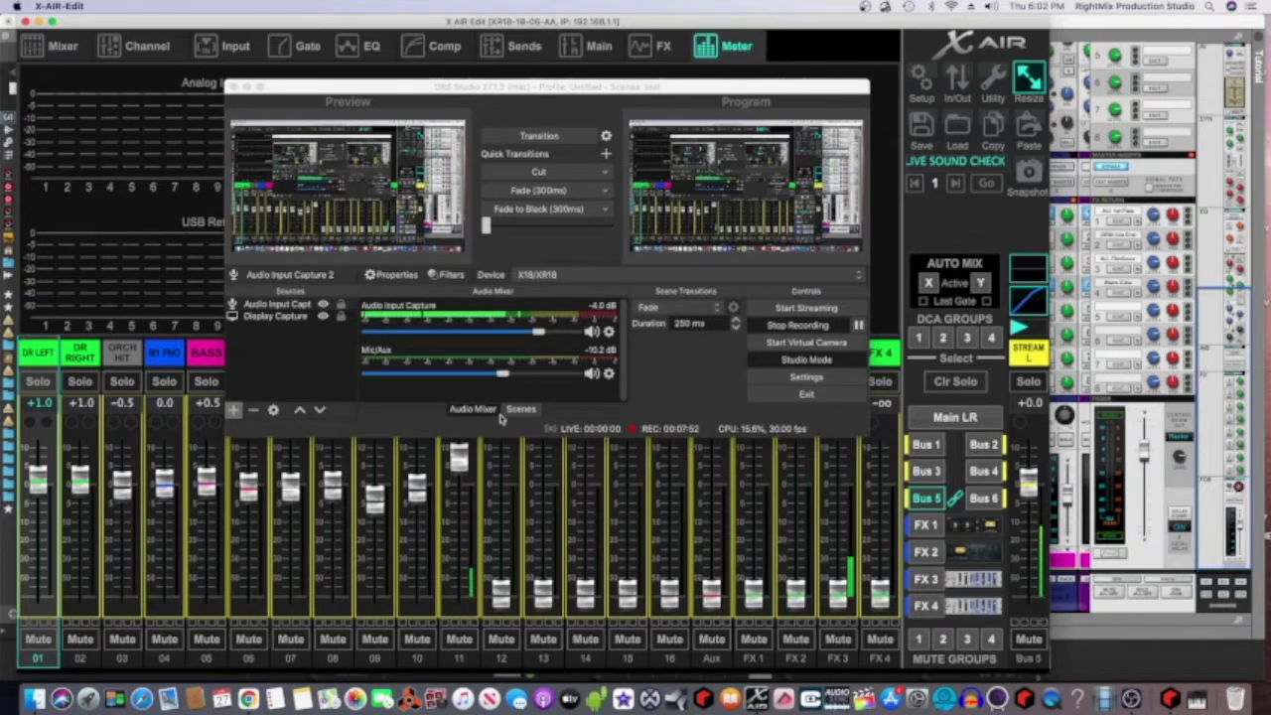
click(941, 421)
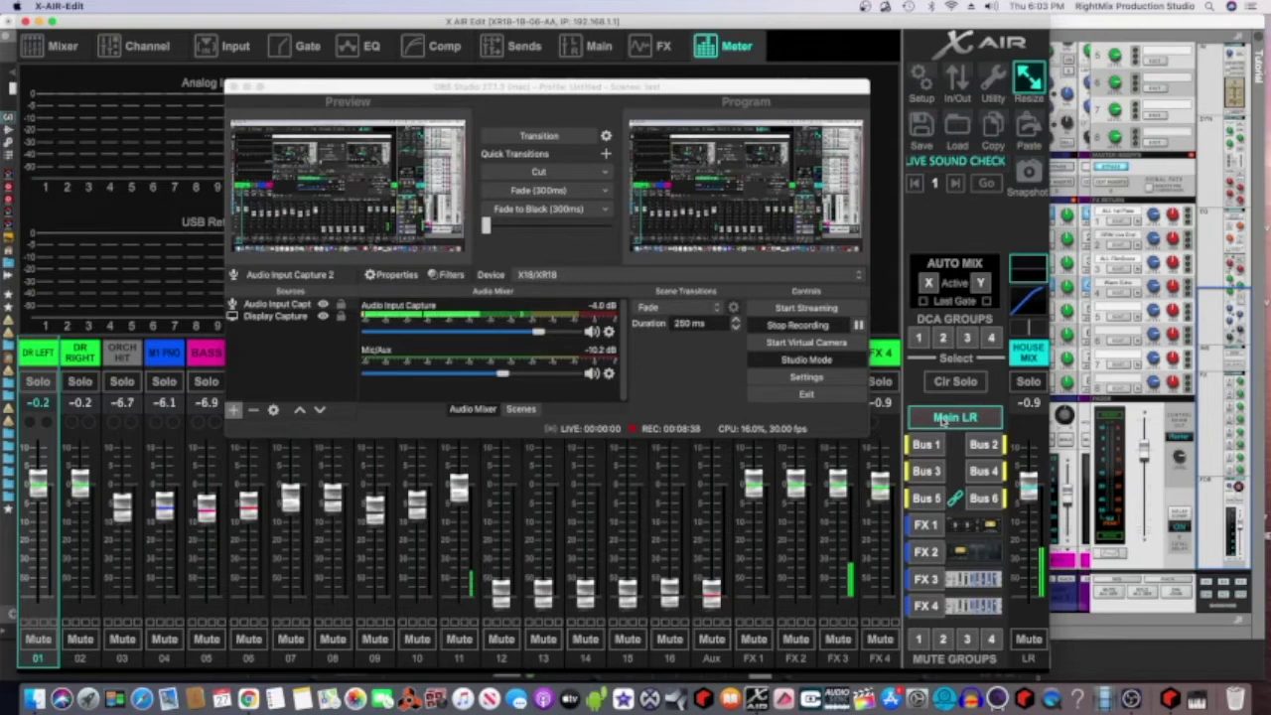
Step: Set the OBS Audio Input Capture level to -4.1 dB and play the Reason song with the OBS and X AIR Edit meters both in view
click(539, 334)
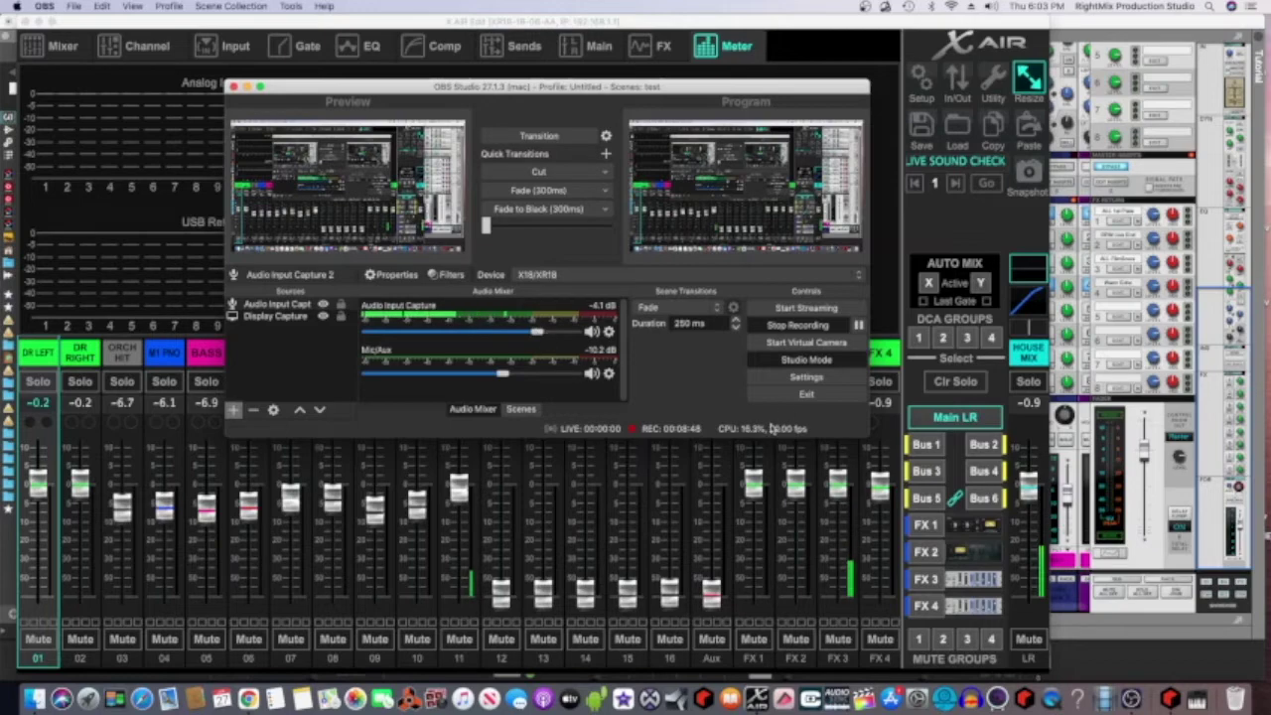
click(1169, 699)
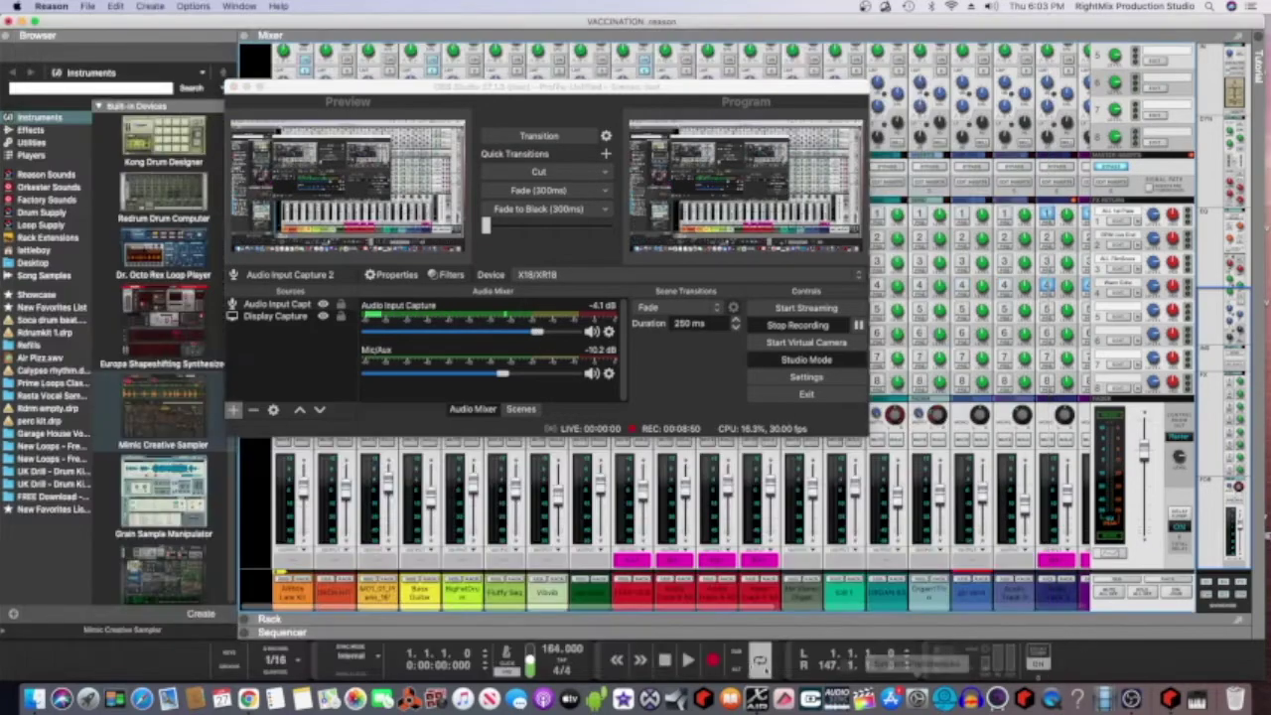
click(688, 660)
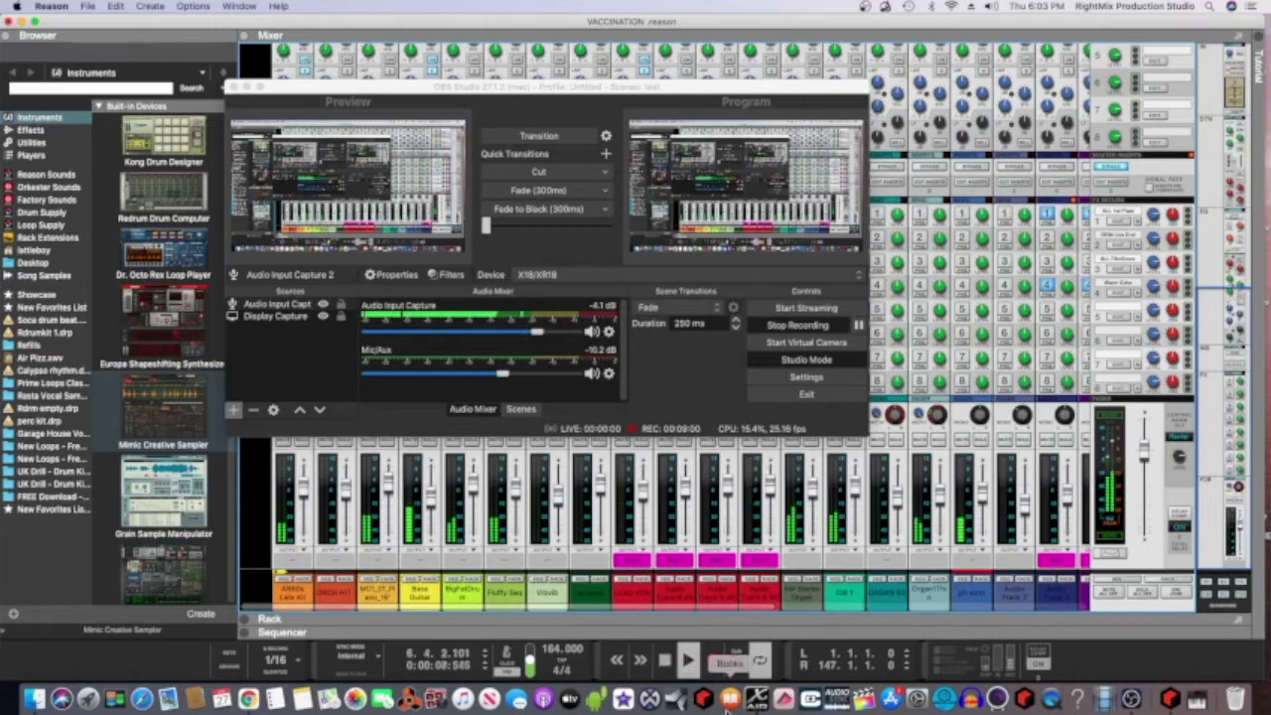
click(756, 698)
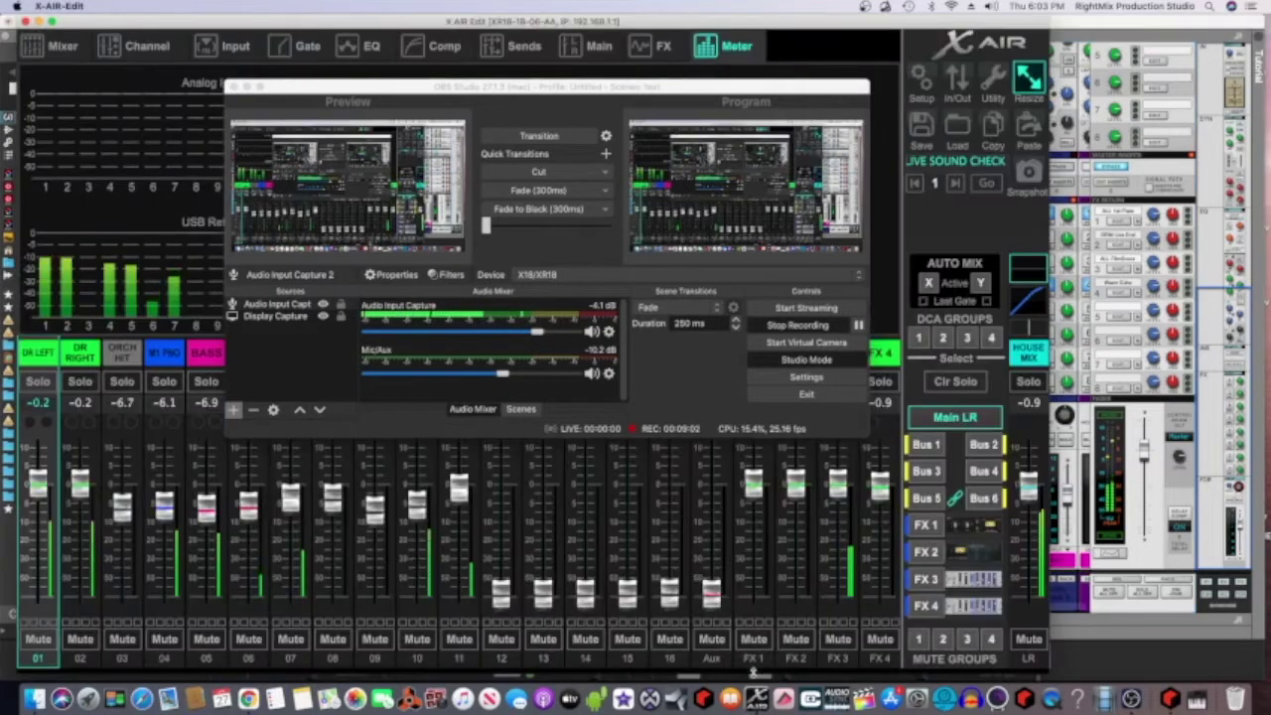
drag(743, 89, 1074, 183)
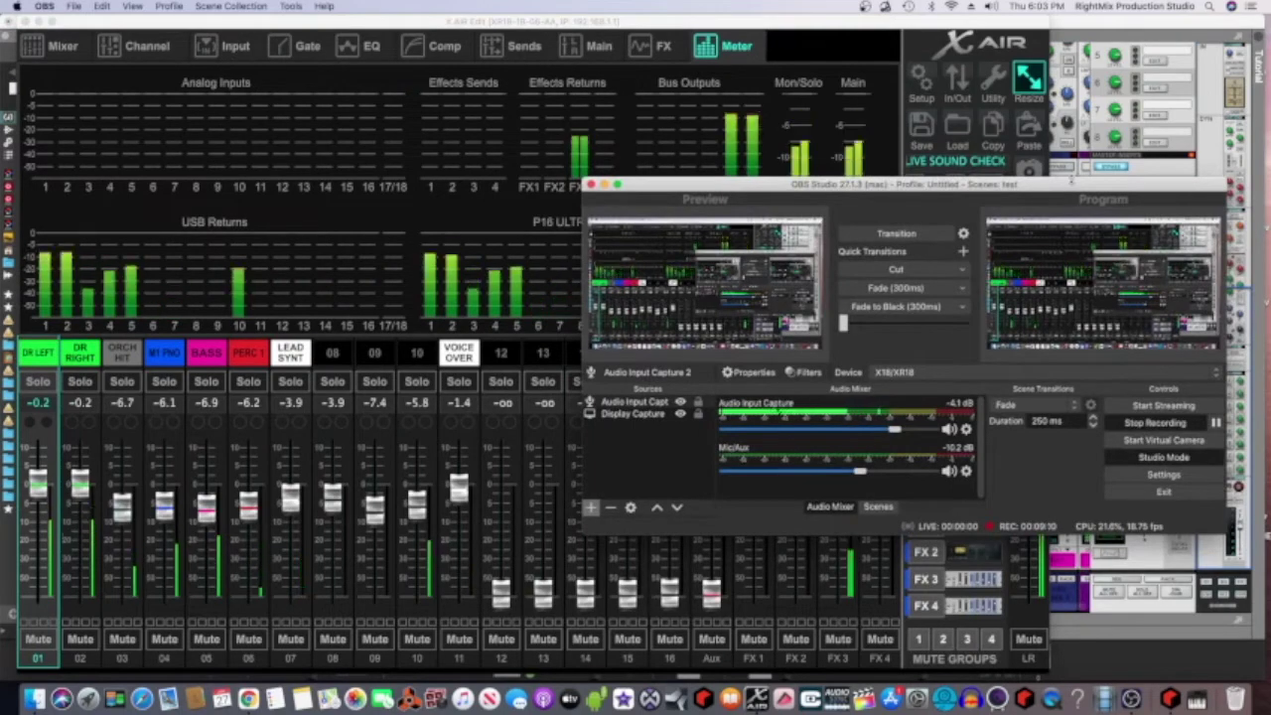
Step: Stop the Reason playback and check the bus output meters in X AIR Edit beside the OBS audio meters
click(1169, 699)
click(663, 659)
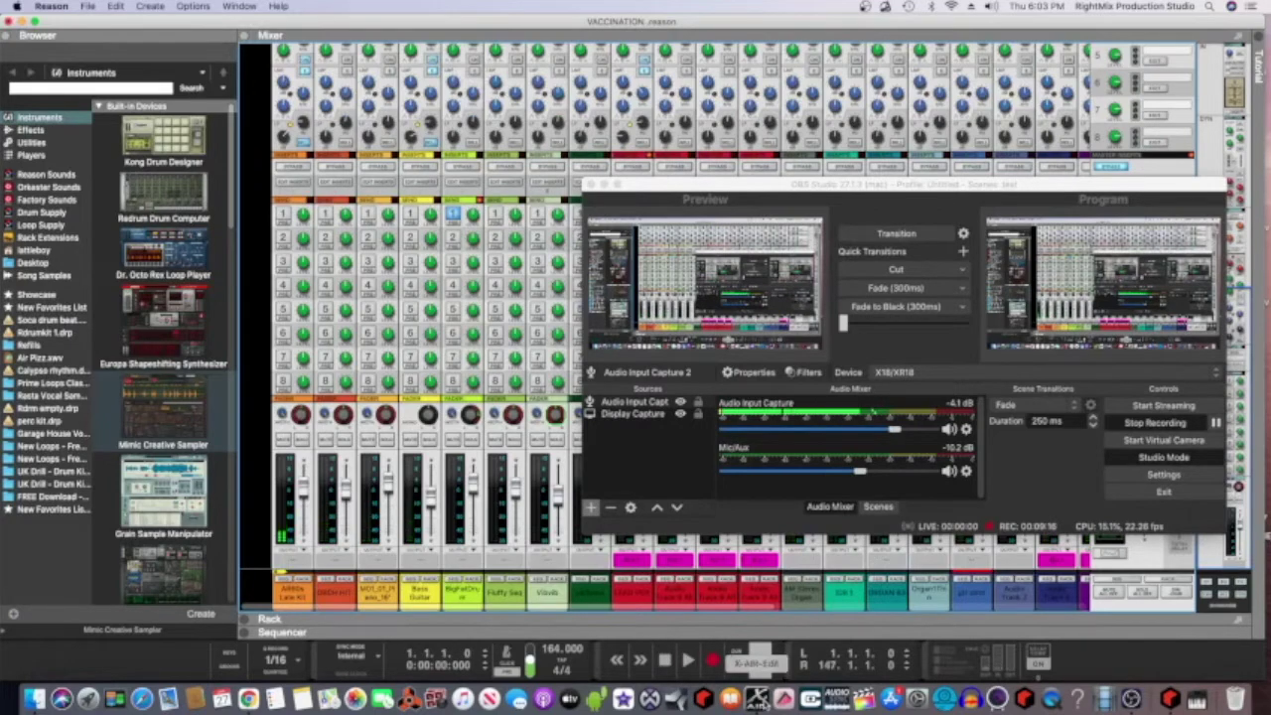
click(757, 697)
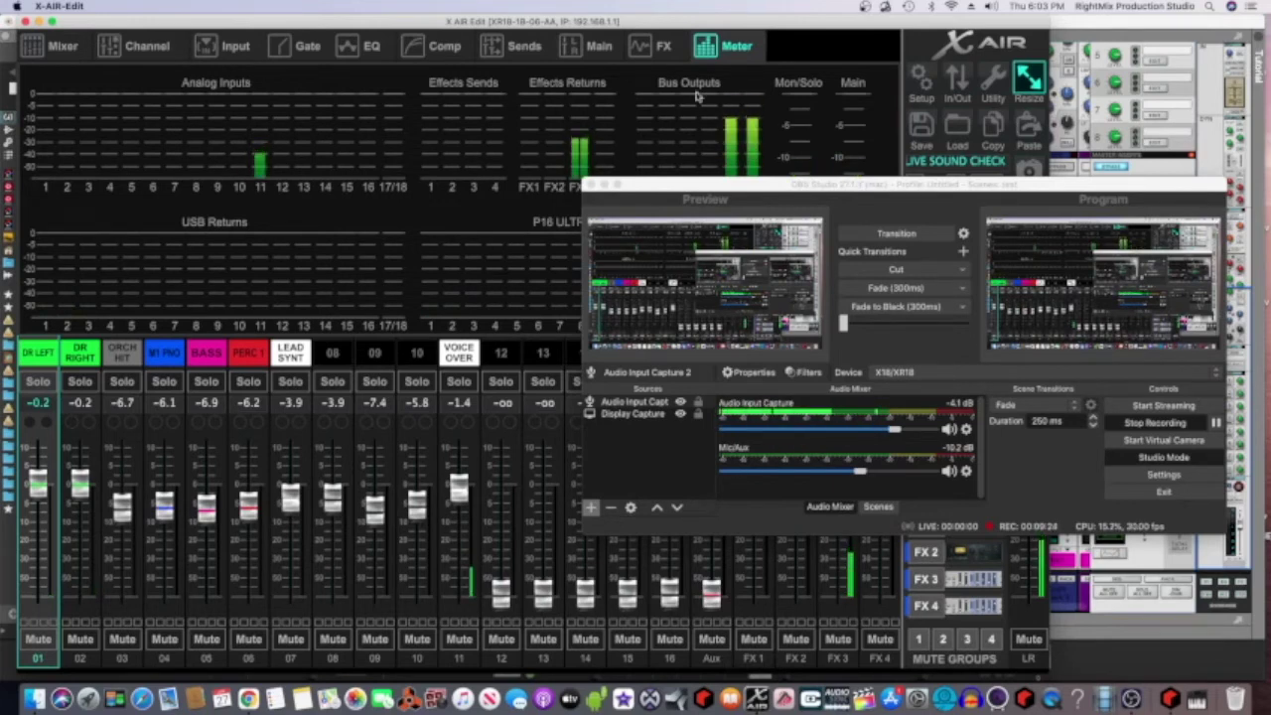
Step: Open the FX 3 Precision Limiter, select the Bus 5 stream mix, and check the limiter's input and output gain settings
click(650, 47)
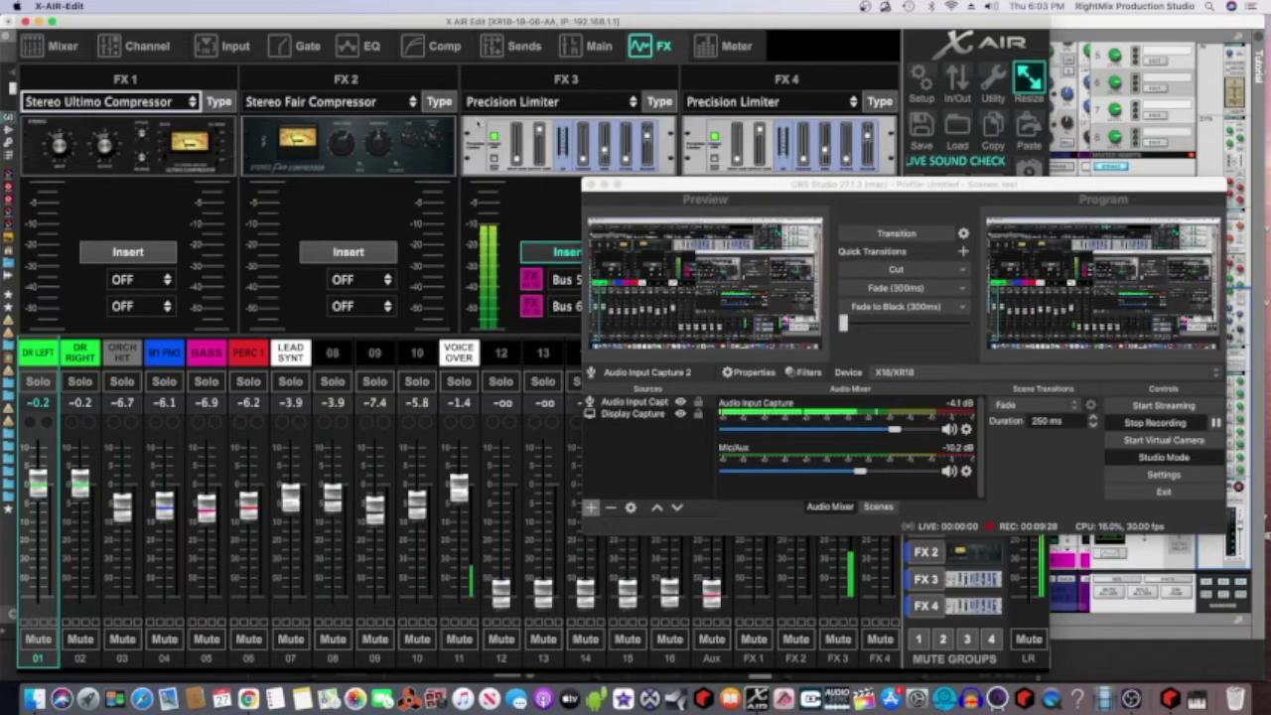
click(477, 127)
drag(701, 189, 306, 319)
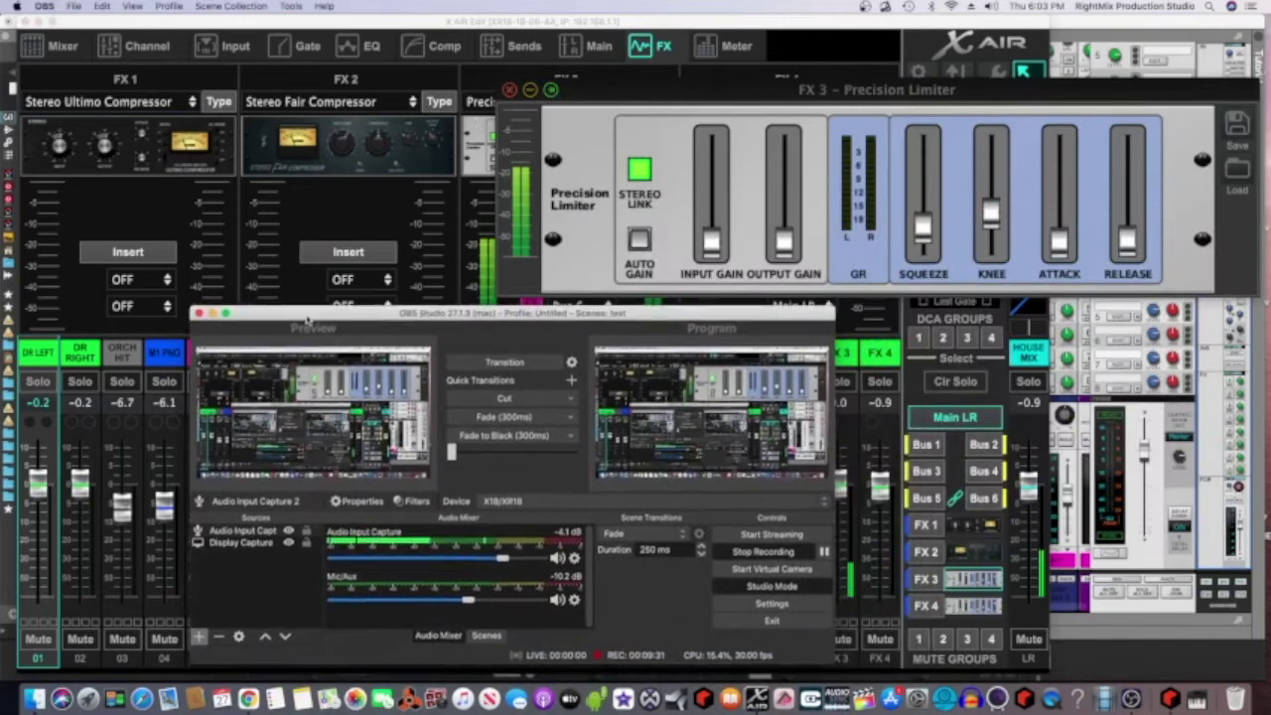
click(924, 499)
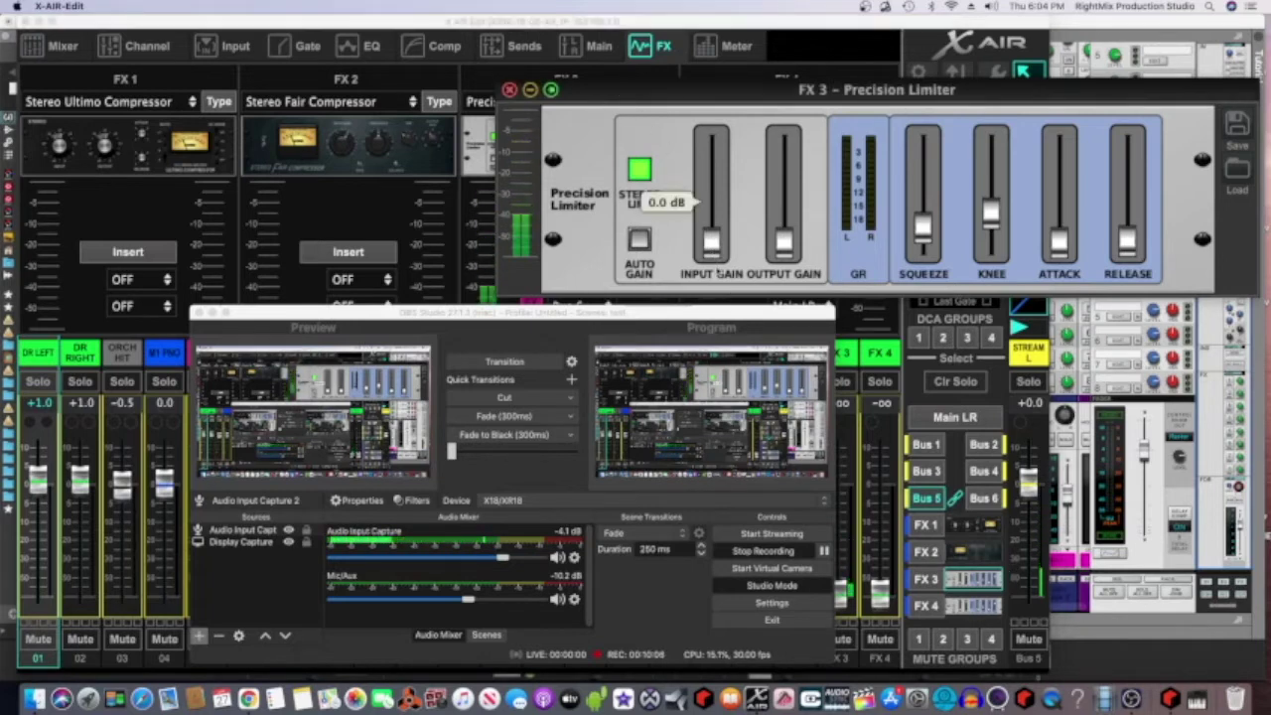
mouse_move(784, 238)
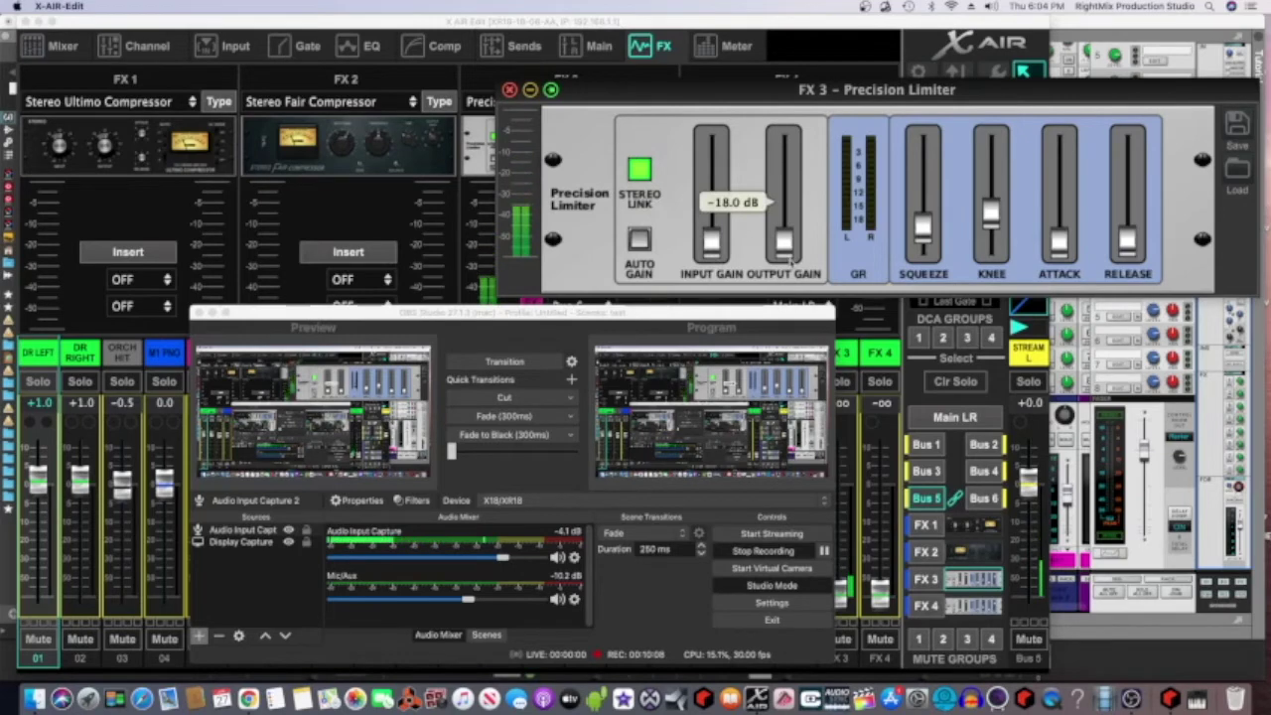
Step: Play the song in Reason, return to X AIR Edit, and arrange OBS so the FX 3 limiter and OBS audio meters are both in view
click(1114, 663)
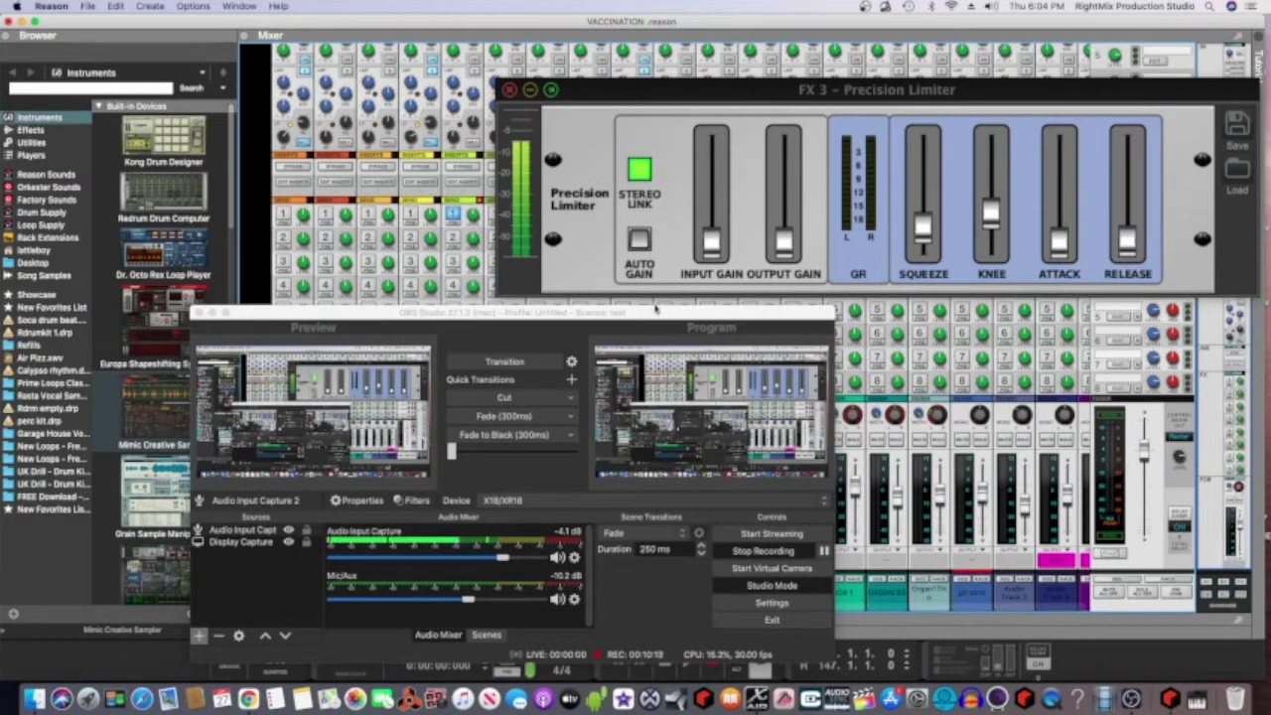
drag(655, 312, 464, 229)
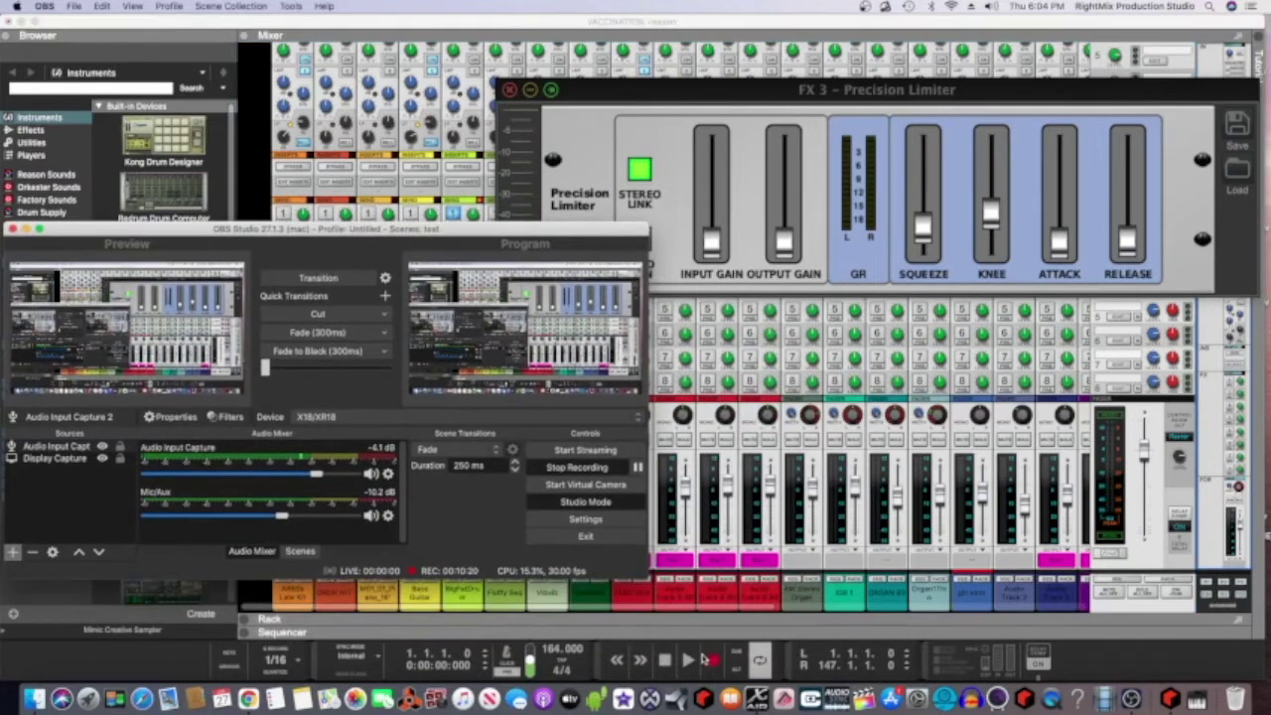
click(758, 698)
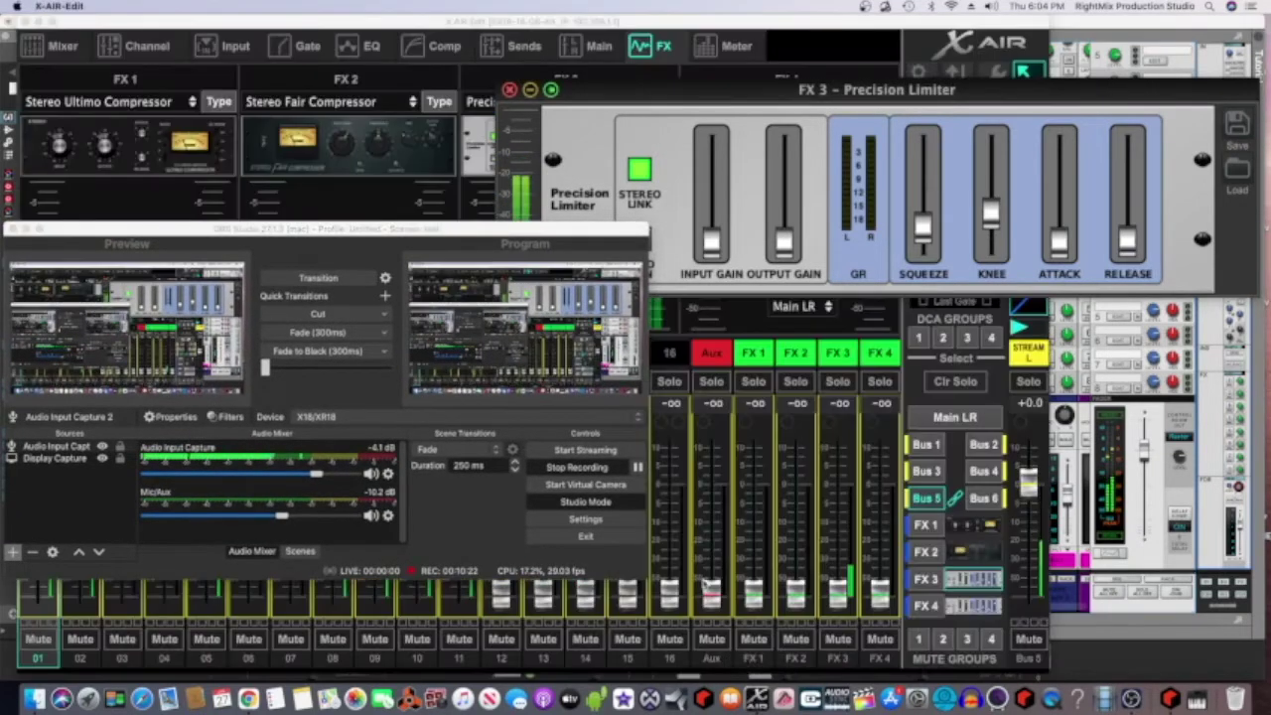
drag(578, 234, 951, 306)
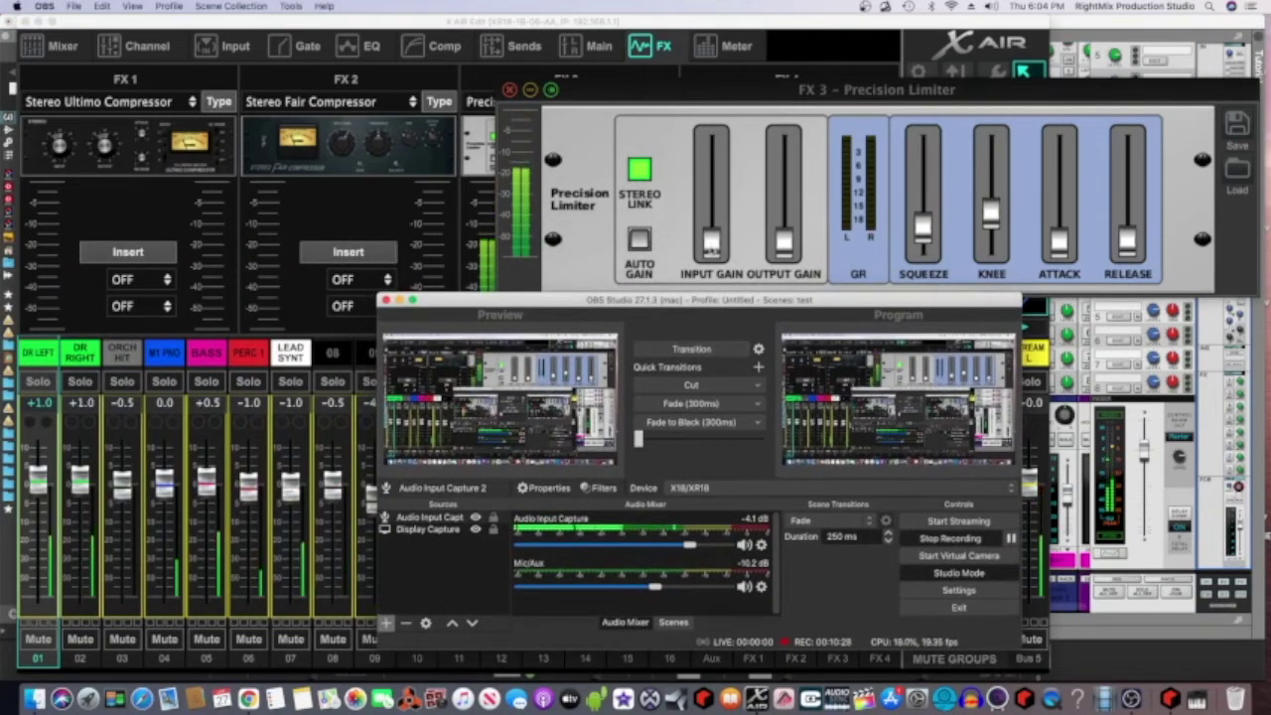
drag(878, 304, 655, 307)
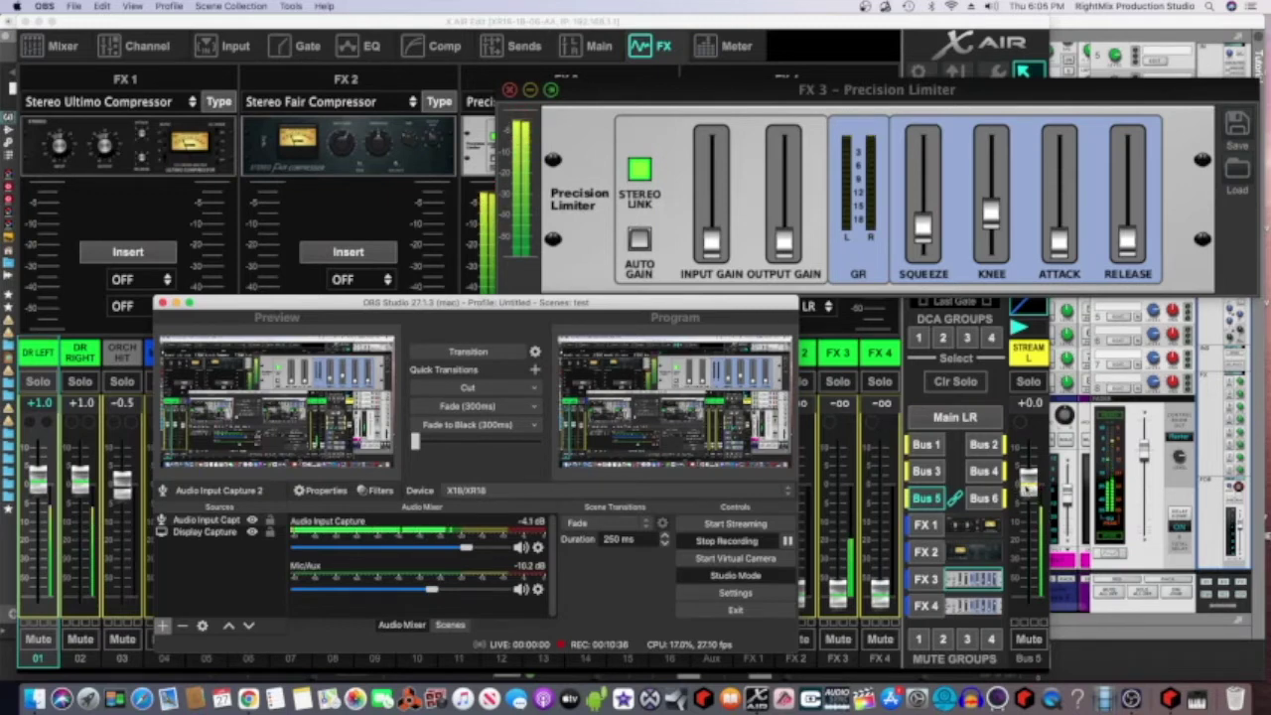
Step: Set the FX 3 Precision Limiter's input gain to 10.0 dB and its output gain to -13.0 dB
drag(715, 244, 715, 155)
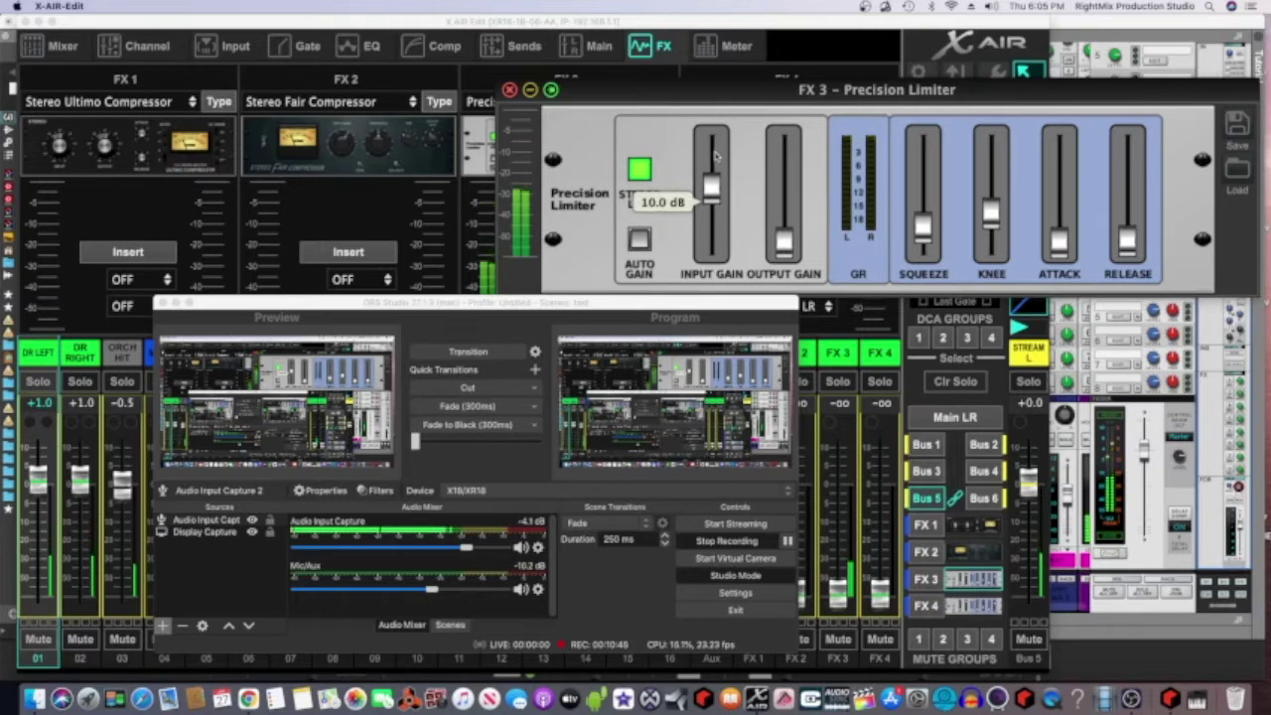
drag(784, 241, 786, 162)
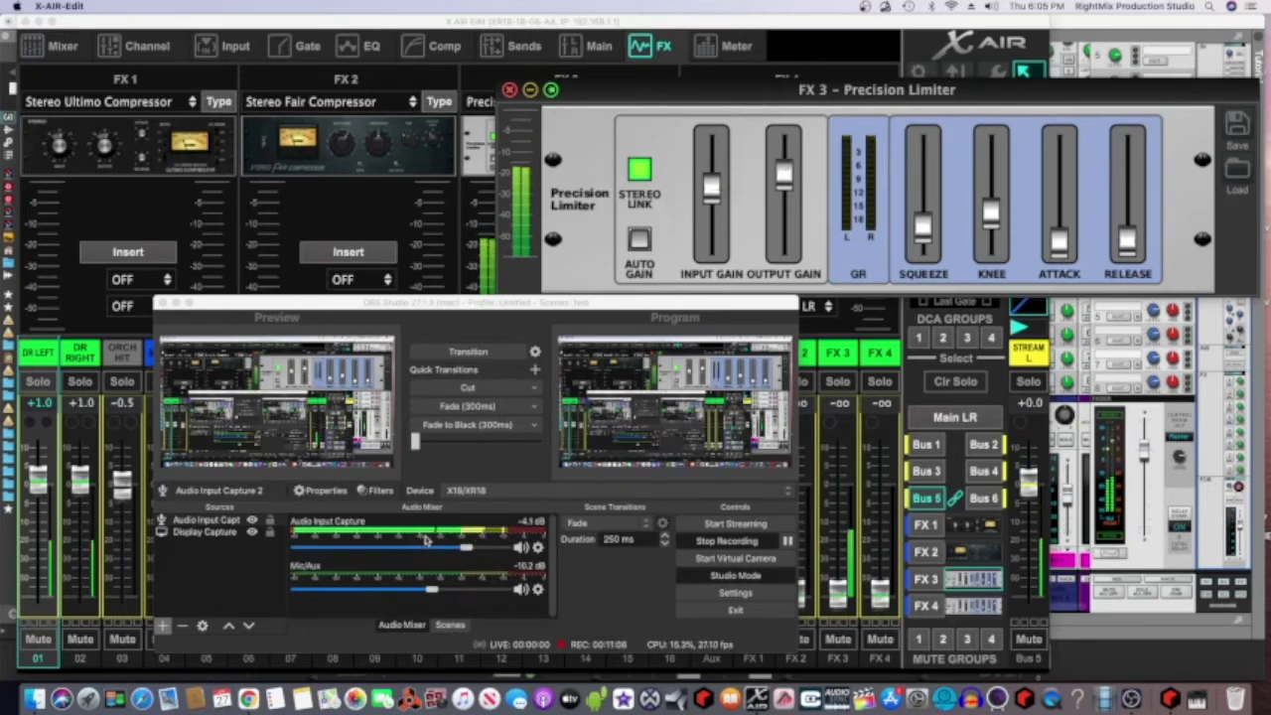
mouse_move(790, 189)
drag(788, 184, 781, 279)
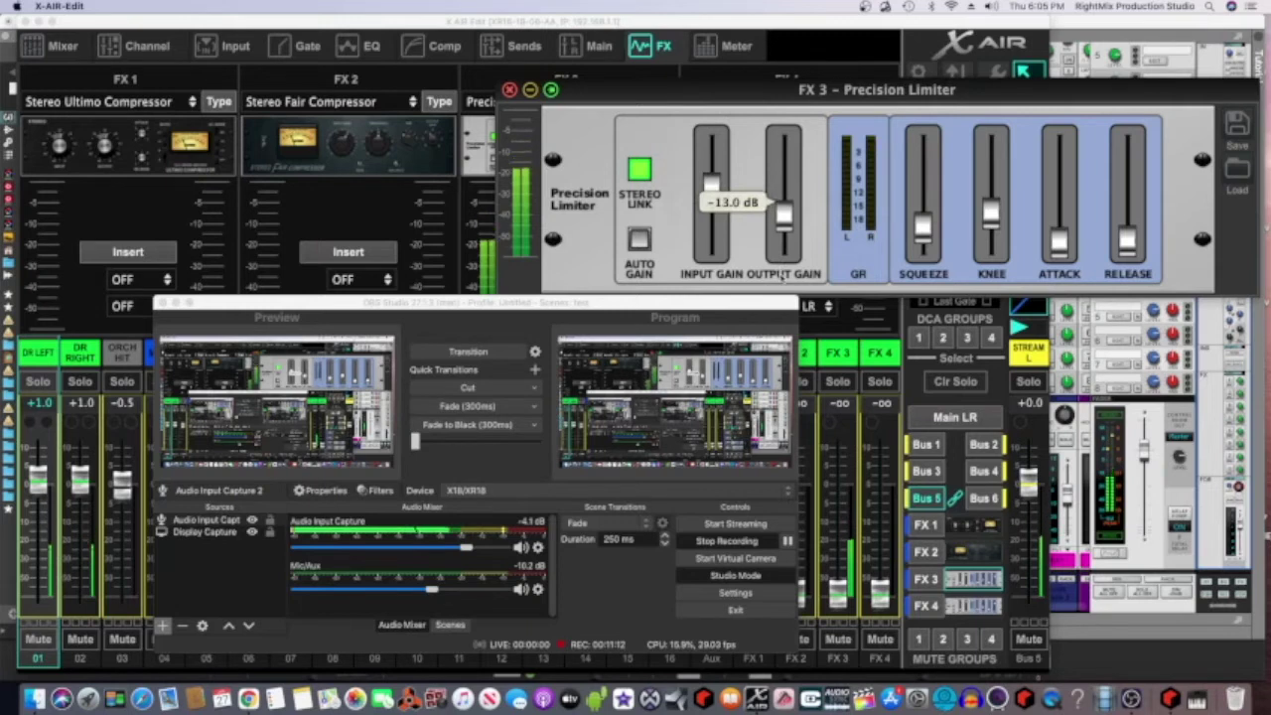
Step: Raise the FX 3 Precision Limiter's input gain to 12.5 dB and its output gain past -8.5 dB
mouse_move(721, 179)
drag(720, 176, 724, 156)
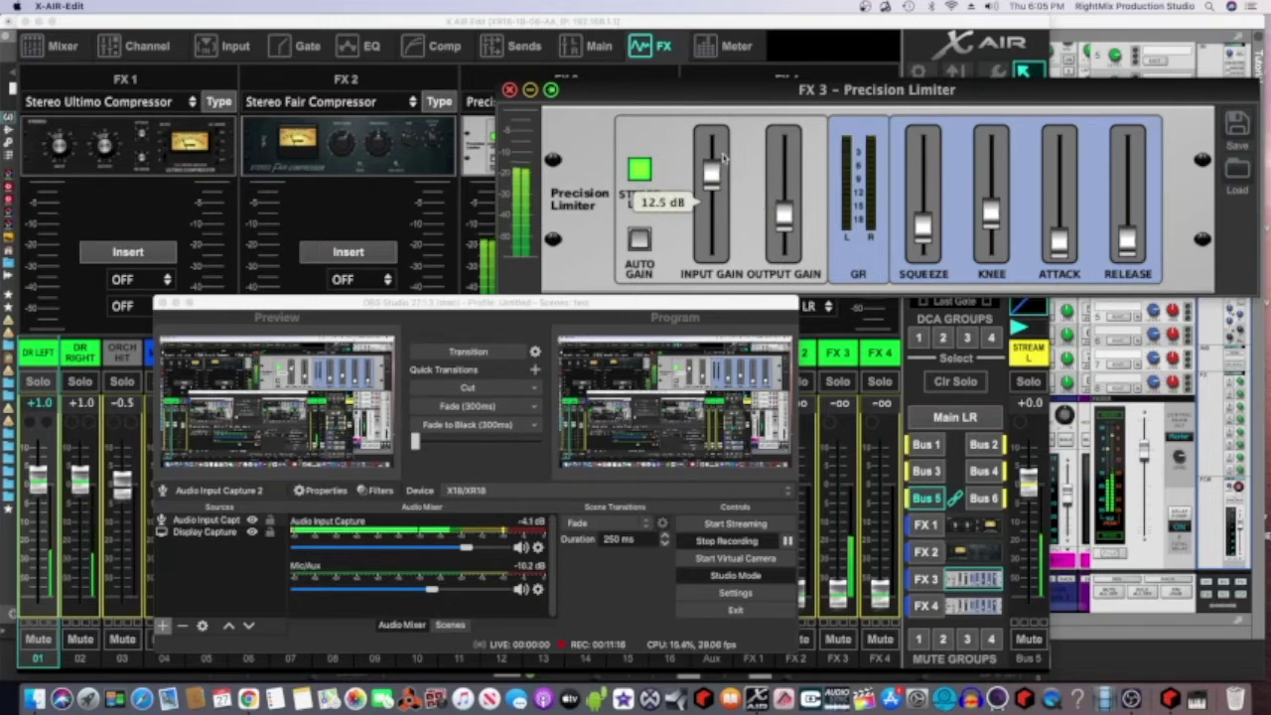
mouse_move(786, 210)
drag(785, 211, 795, 171)
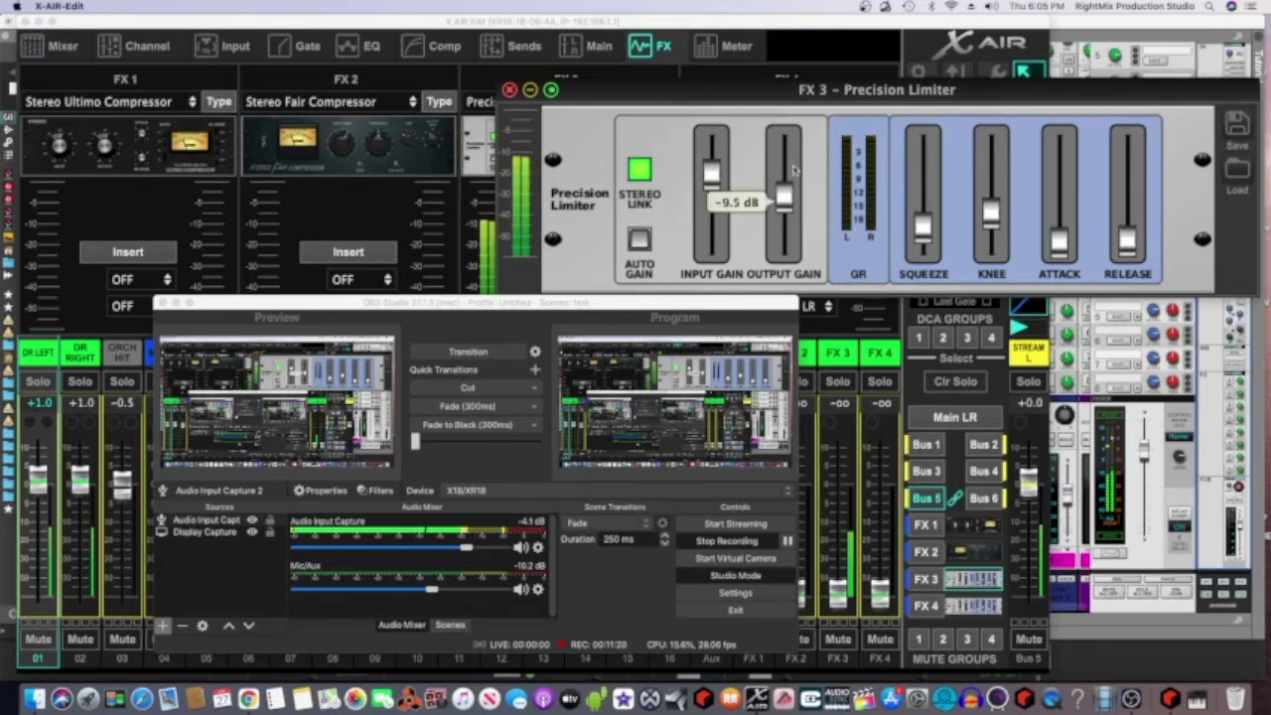
scroll(794, 171, up, 4)
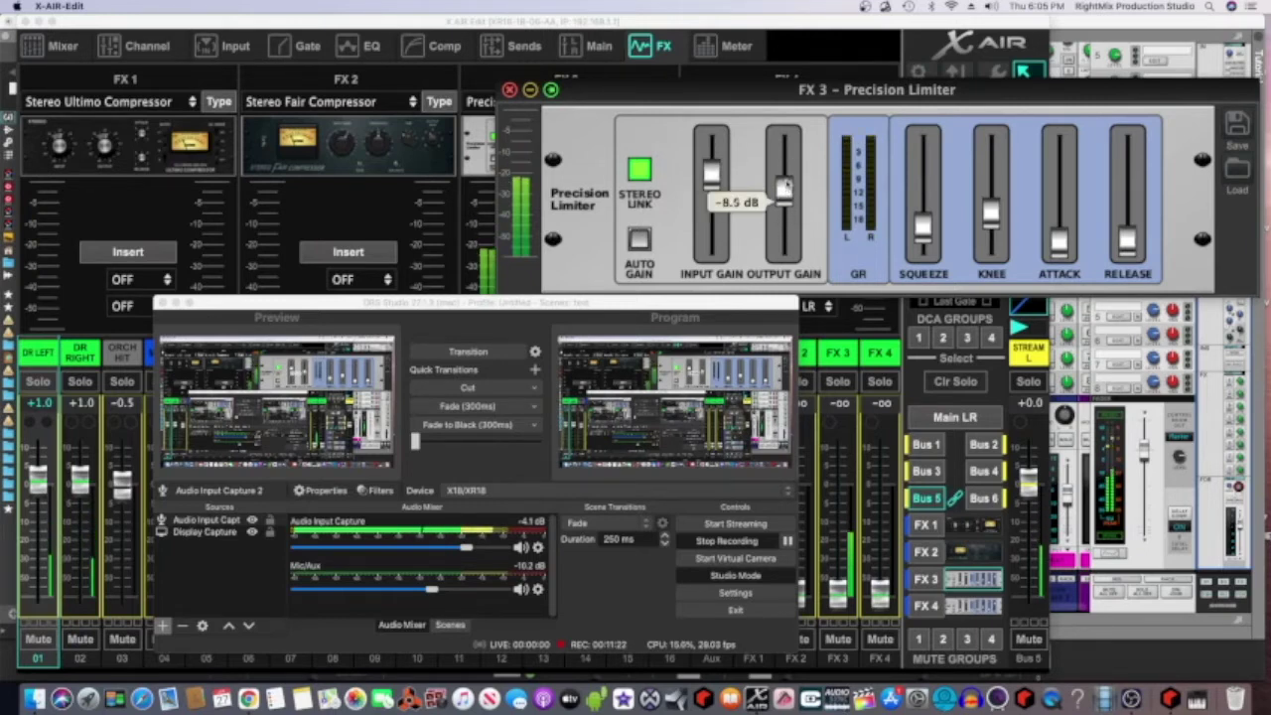
scroll(787, 177, up, 3)
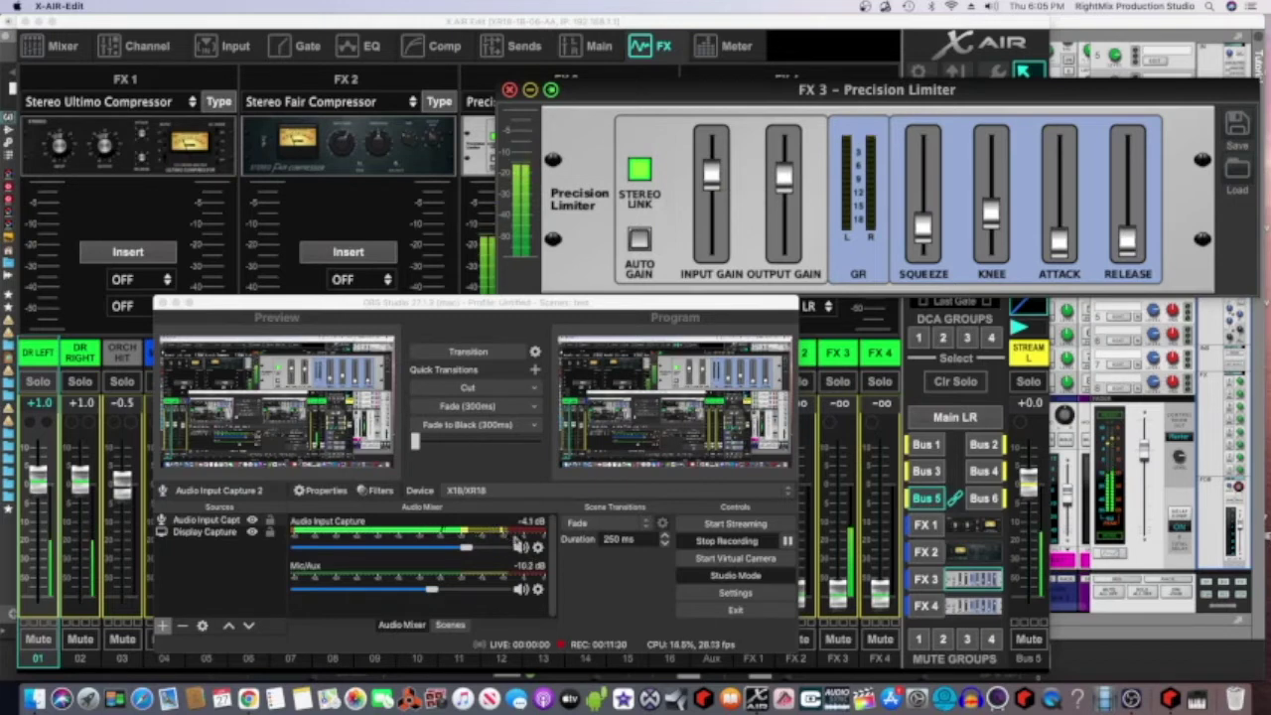
Step: Switch to Reason and stop the song playback
click(1170, 698)
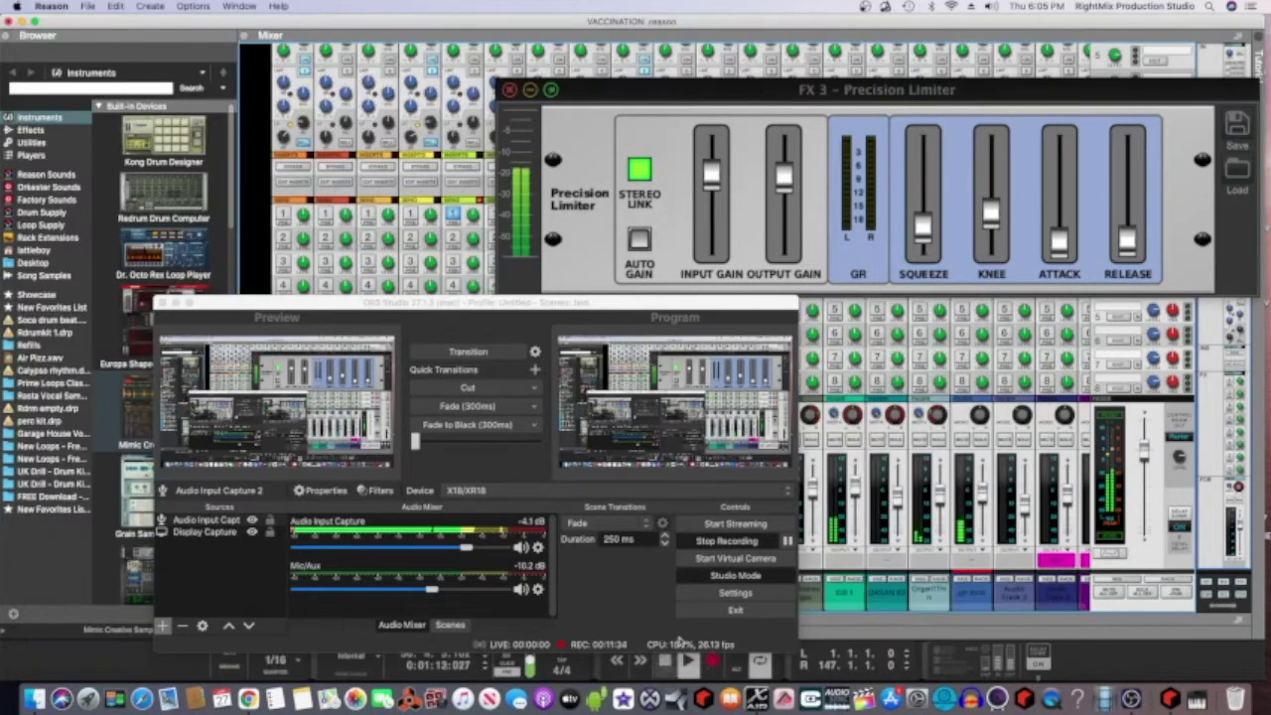
click(664, 663)
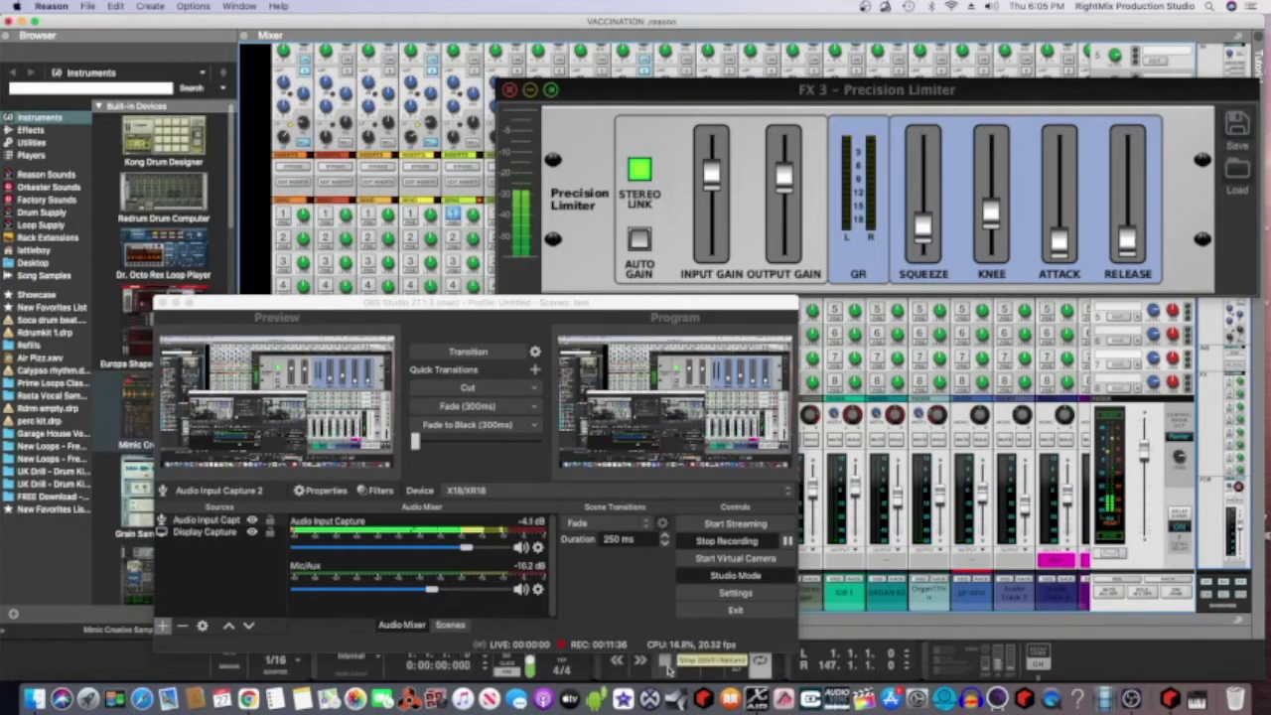
click(664, 662)
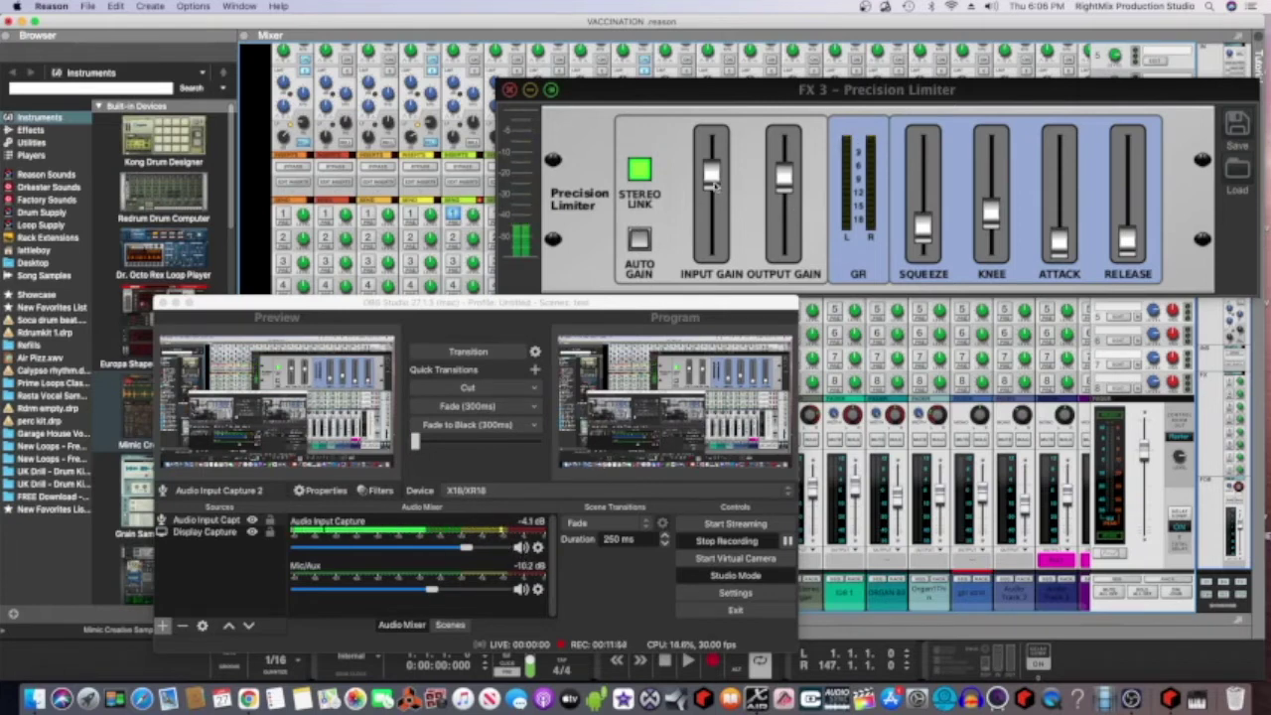
Step: Reduce the FX 3 Precision Limiter's input gain and lower its output gain slightly below -8.0 dB
scroll(719, 224, down, 2)
scroll(784, 224, down, 6)
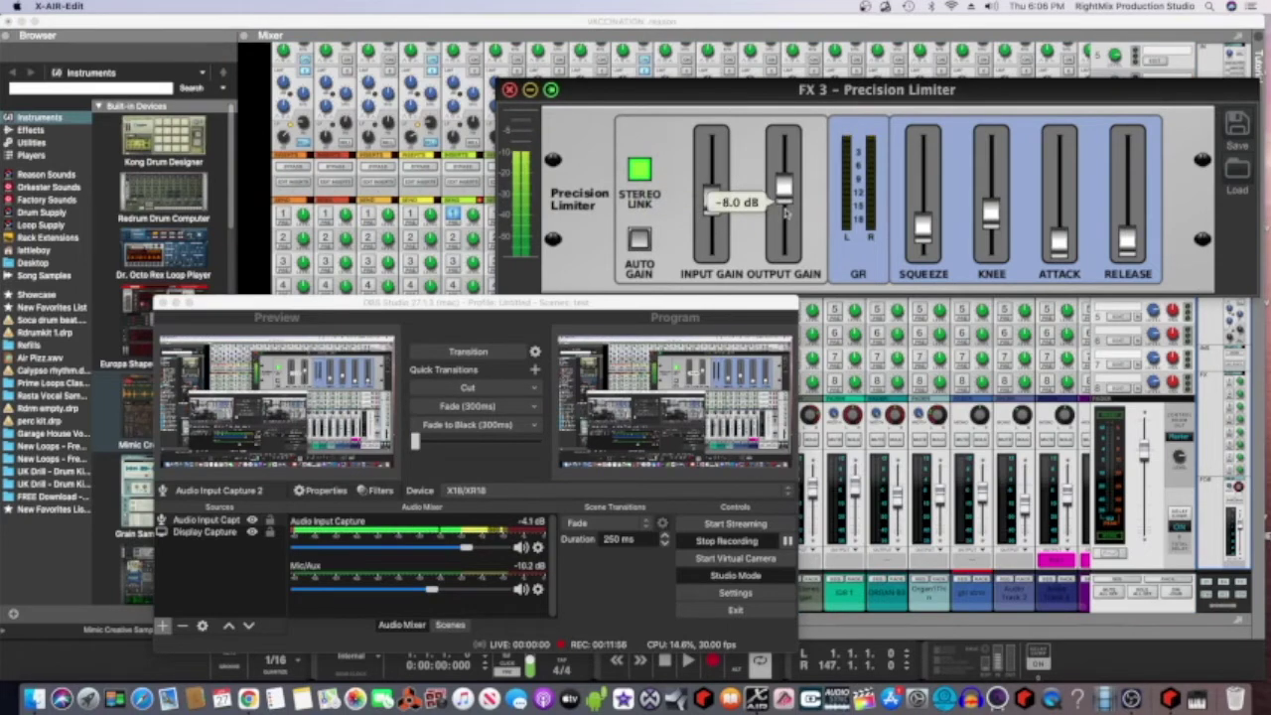
scroll(784, 224, down, 1)
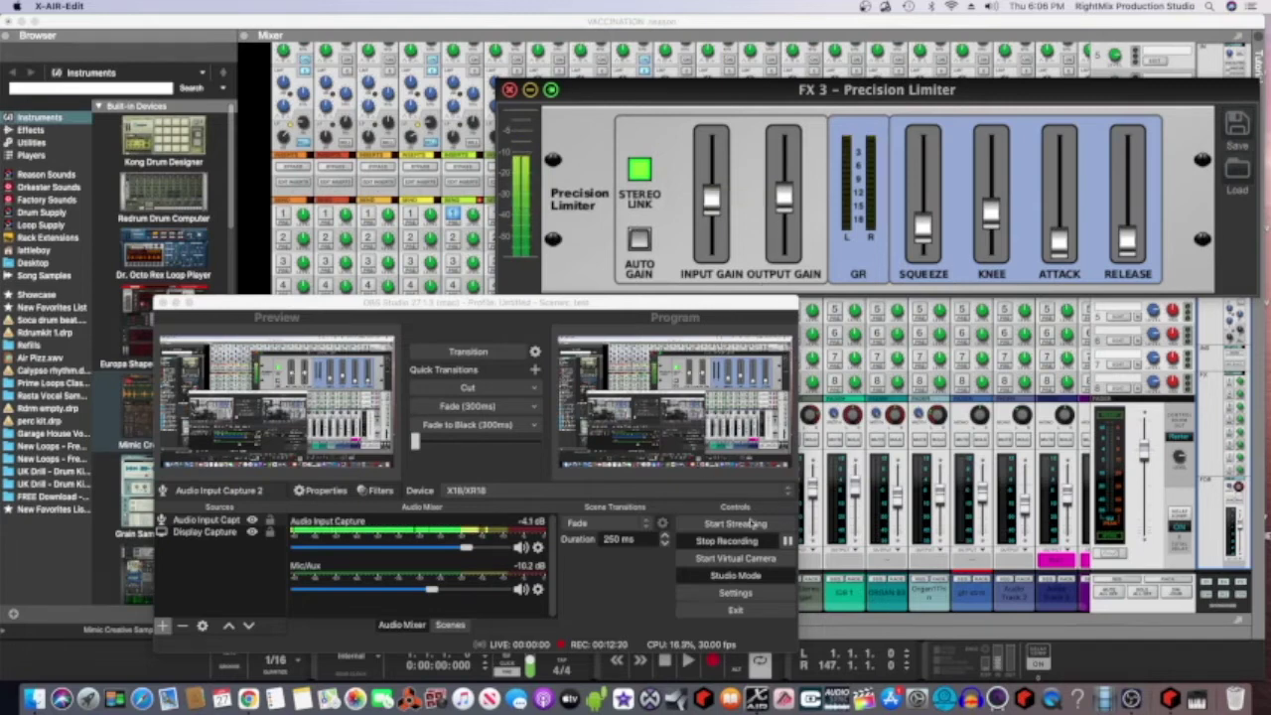
Step: Return to X AIR Edit, close the FX 3 limiter window, and move OBS clear of the mixer's setup controls
click(757, 699)
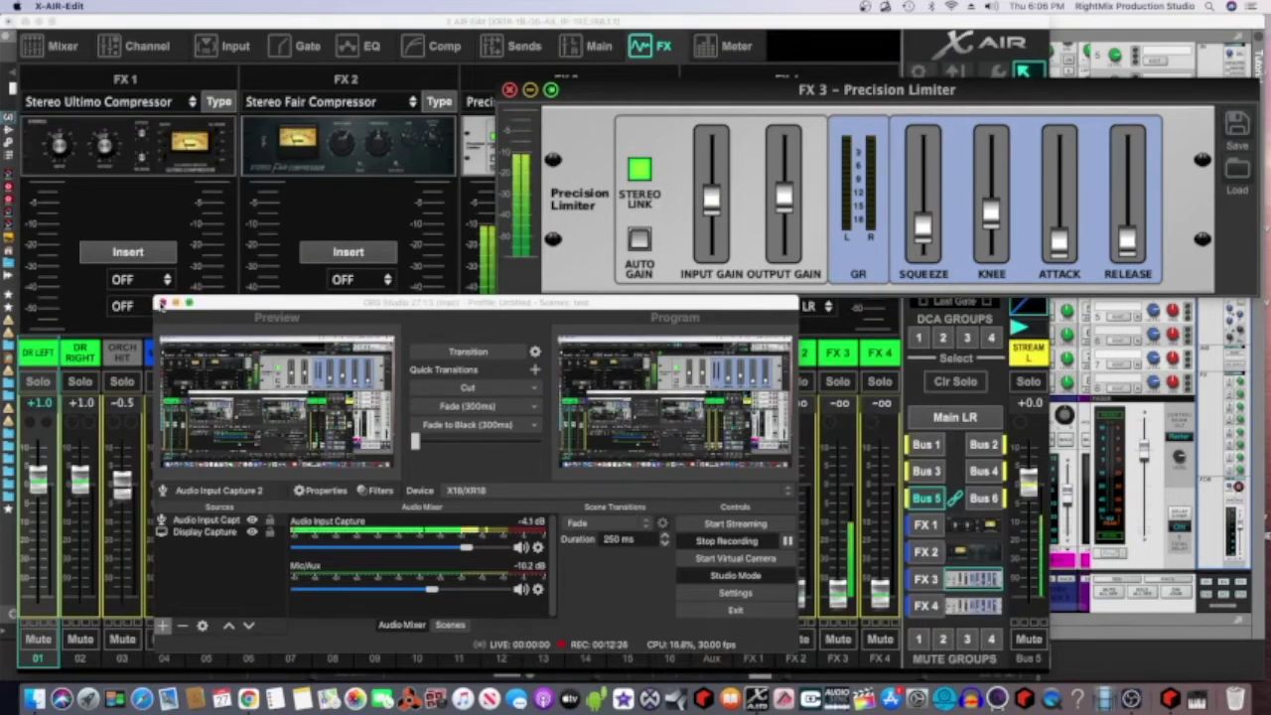
click(509, 89)
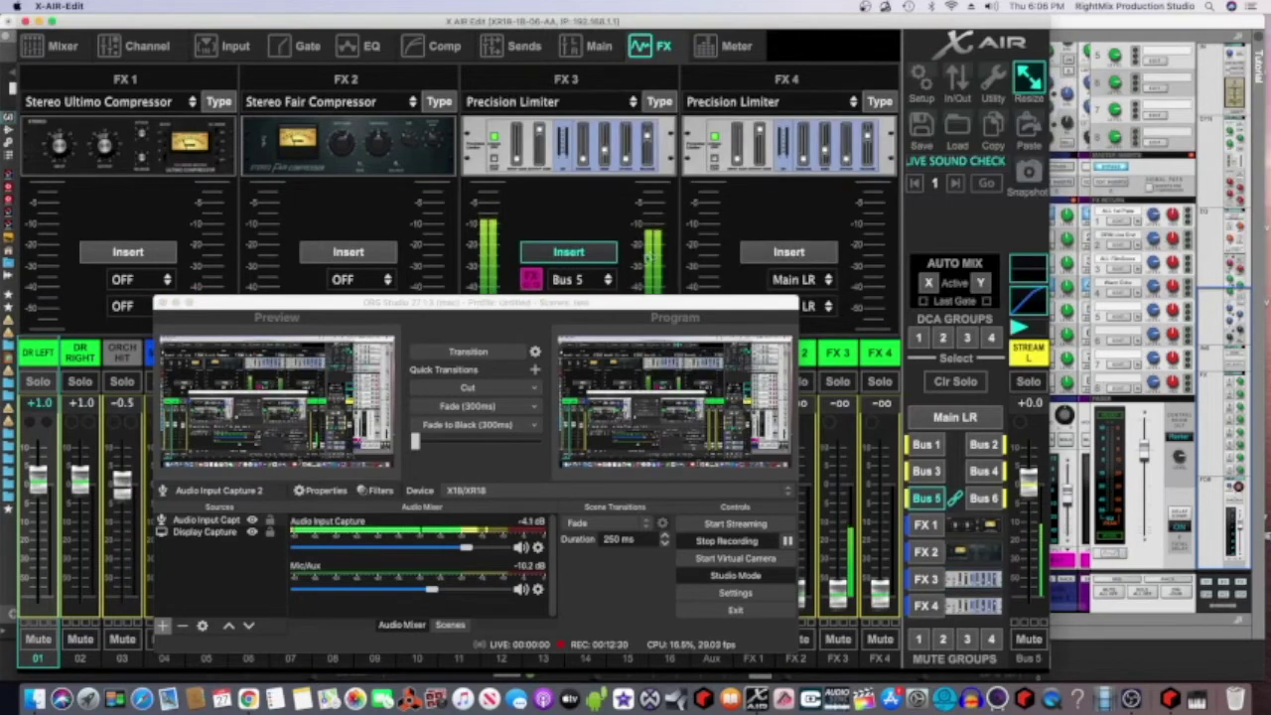
drag(633, 323, 588, 213)
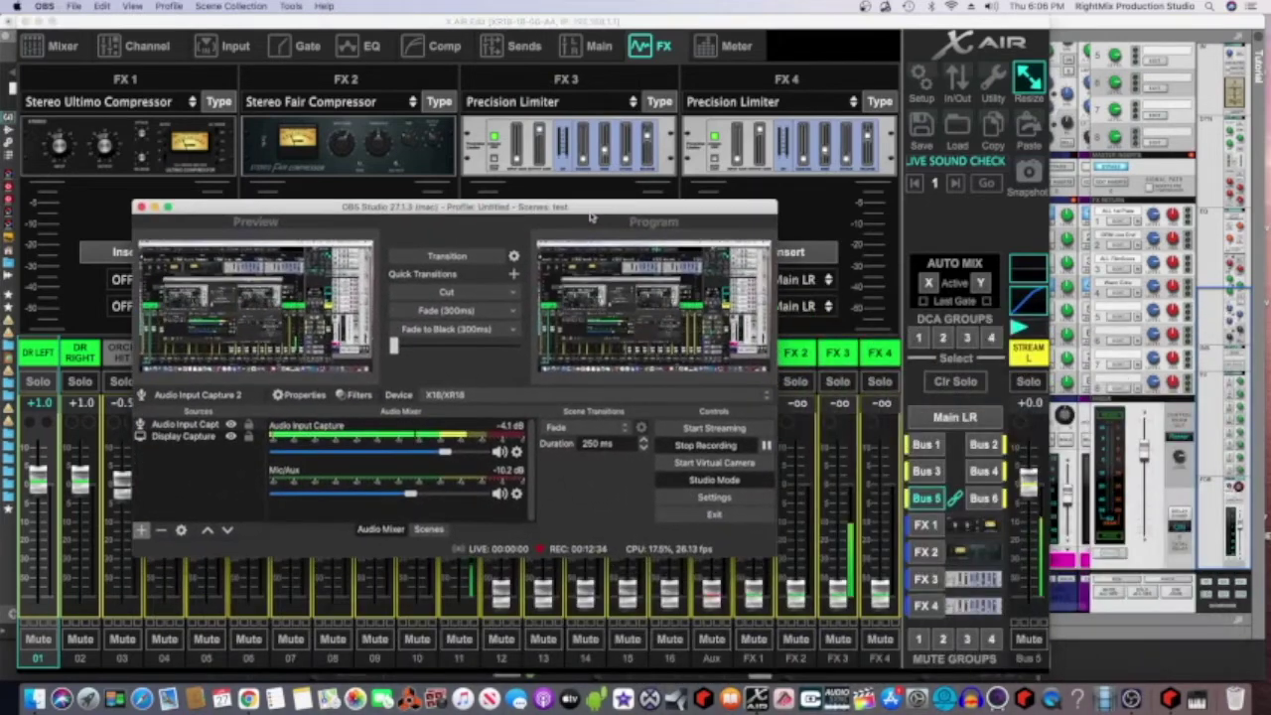
Step: Review the USB Sends routing of Bus 5 and Bus 6 to USB 1 and USB 2, and close the In/Out window
click(956, 85)
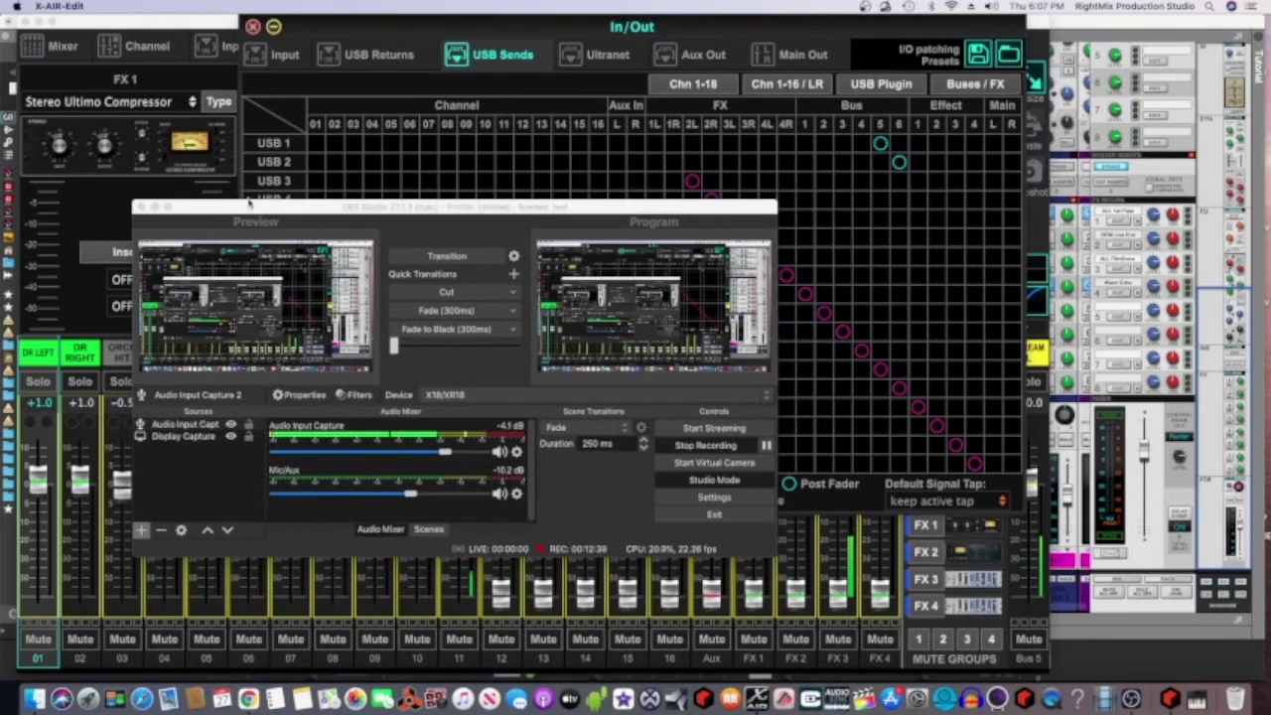
drag(266, 206, 710, 383)
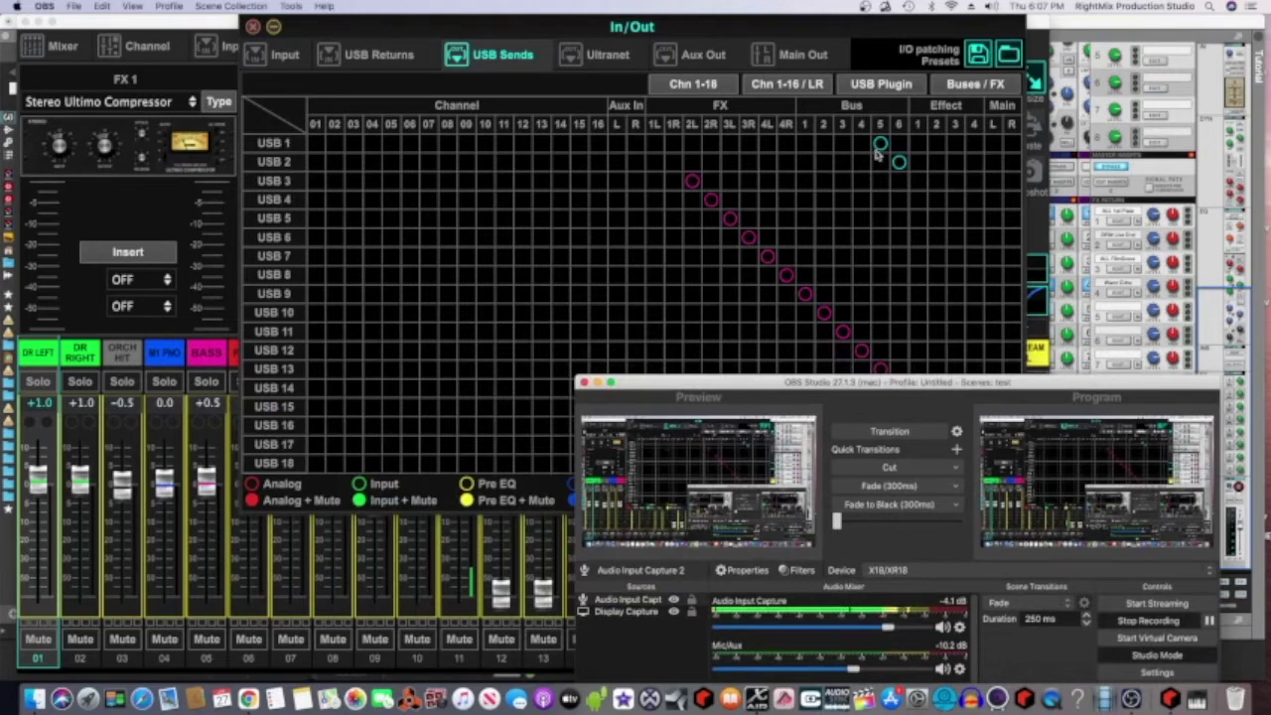
click(123, 204)
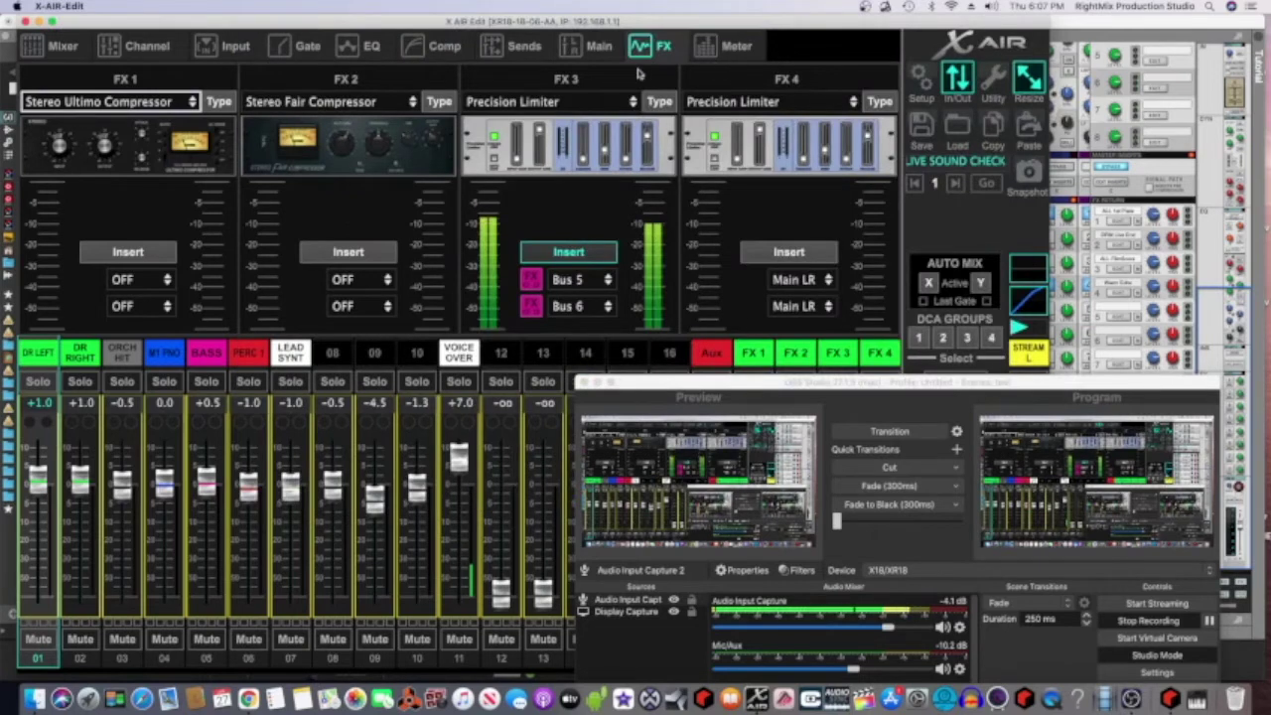
Step: Review the channel pages of DR LEFT, the STREAM L bus and the HOUSE MIX in turn
click(36, 349)
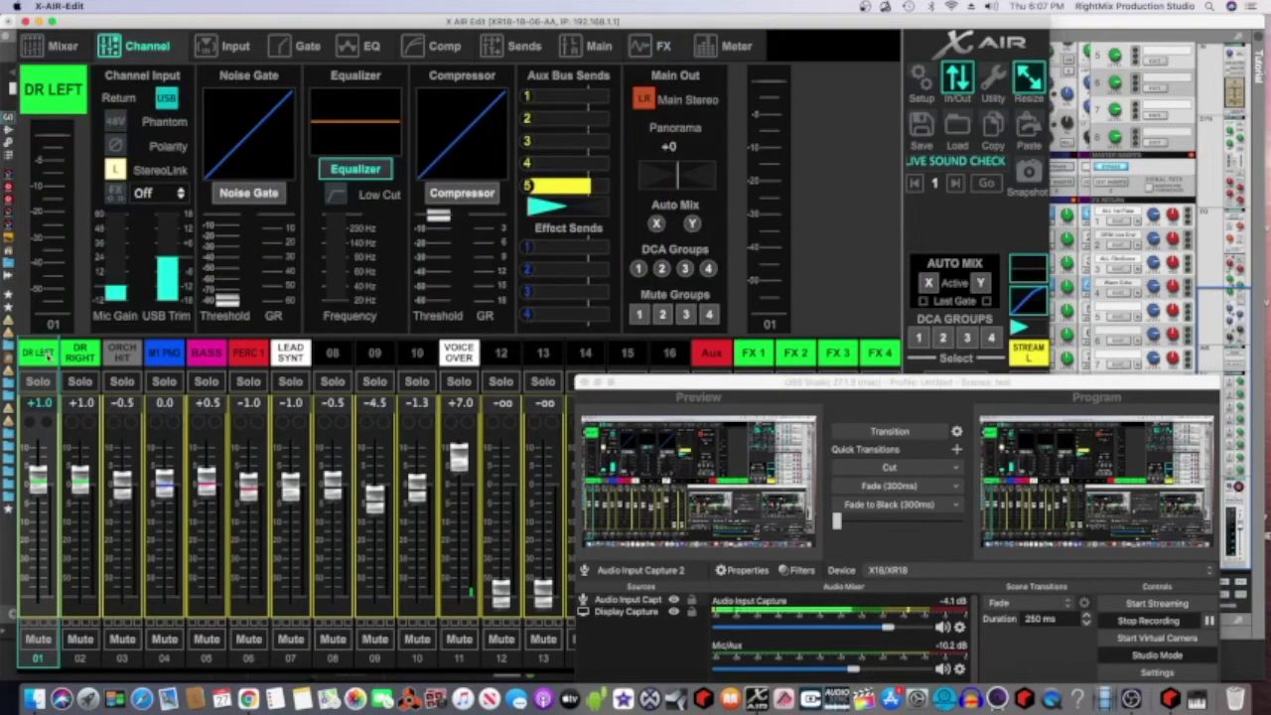
drag(964, 383, 501, 284)
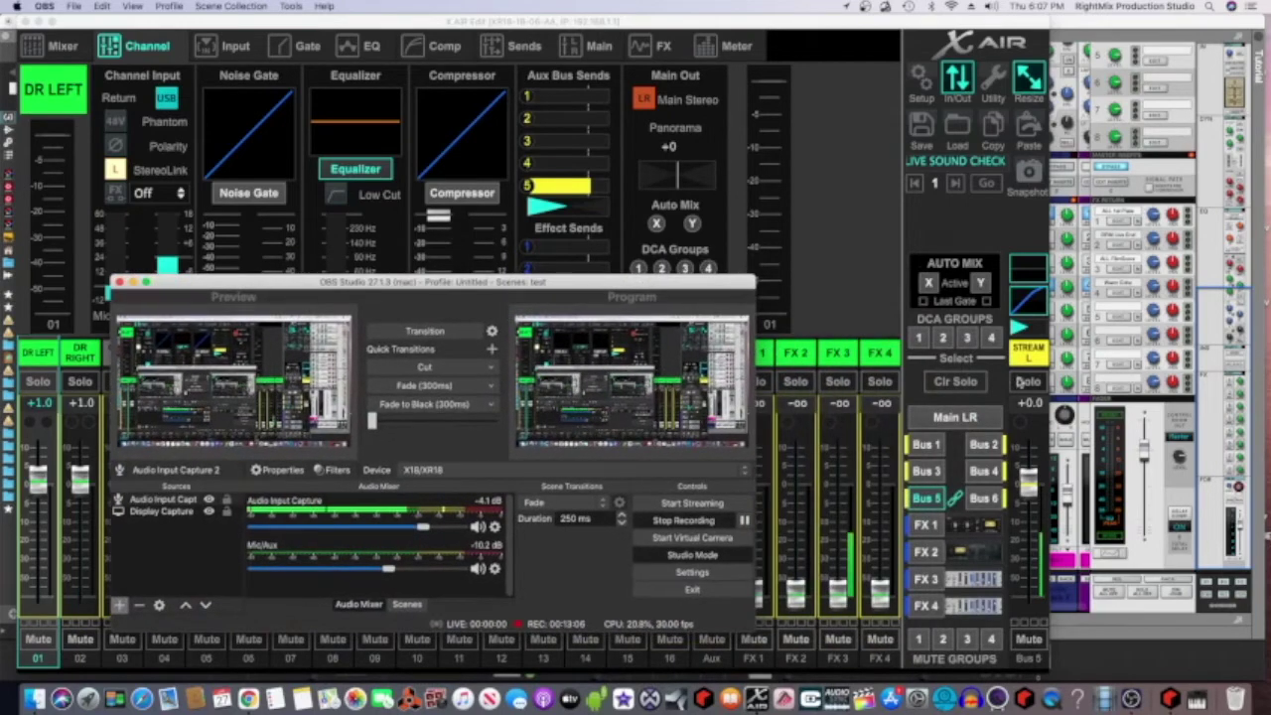
click(1027, 355)
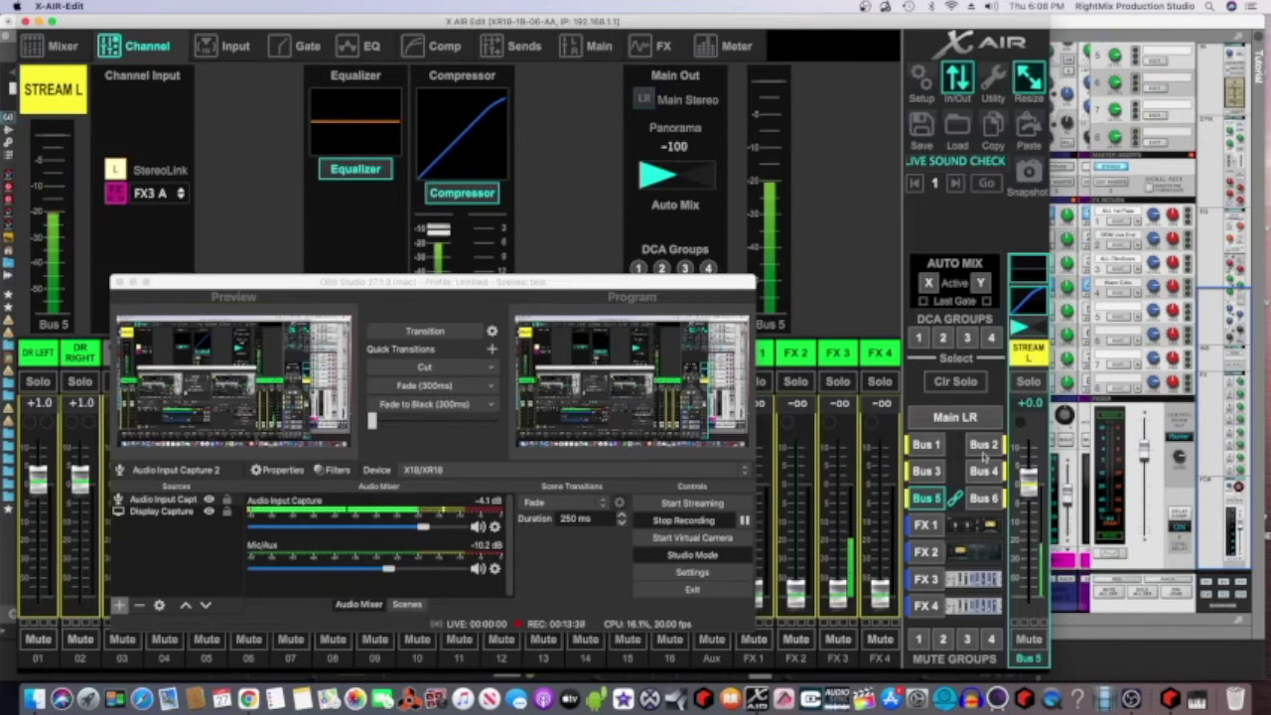
click(971, 418)
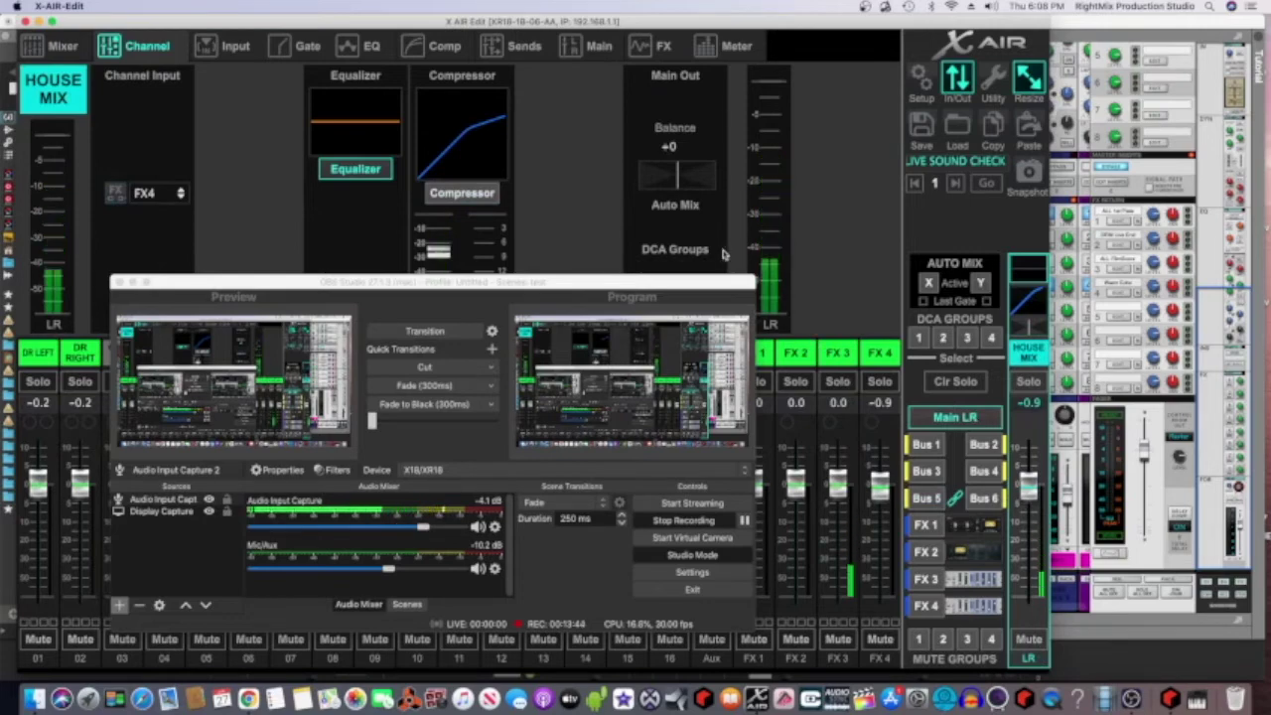
Step: Mute and unmute the Main LR house mix with the OBS audio meters in view to check that the stream mix is independent
drag(711, 286, 842, 293)
drag(396, 295, 431, 112)
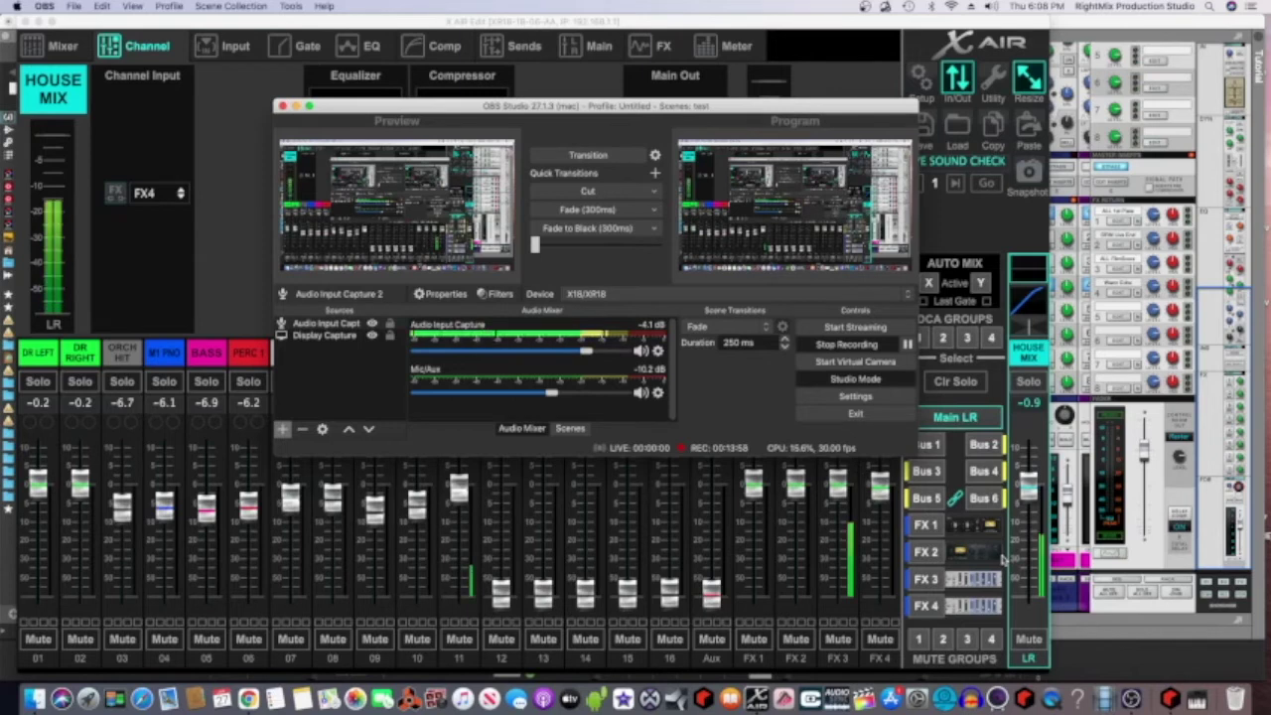
click(1029, 640)
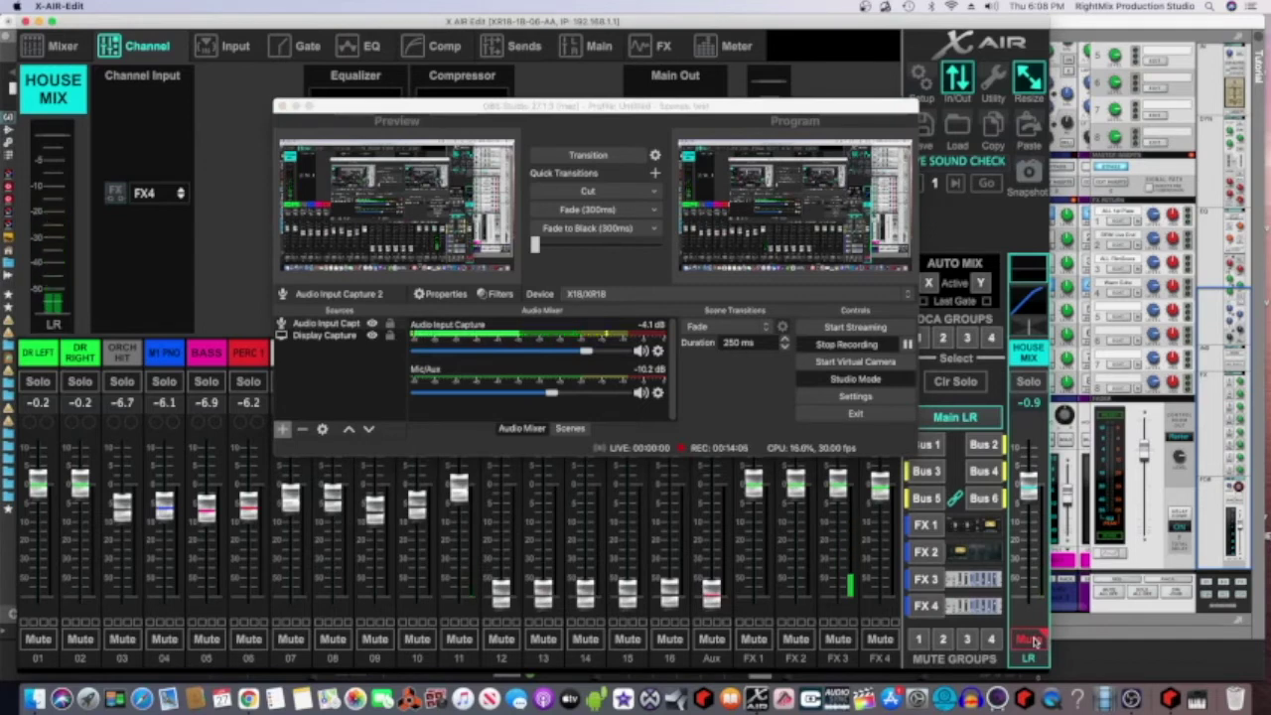
click(1030, 640)
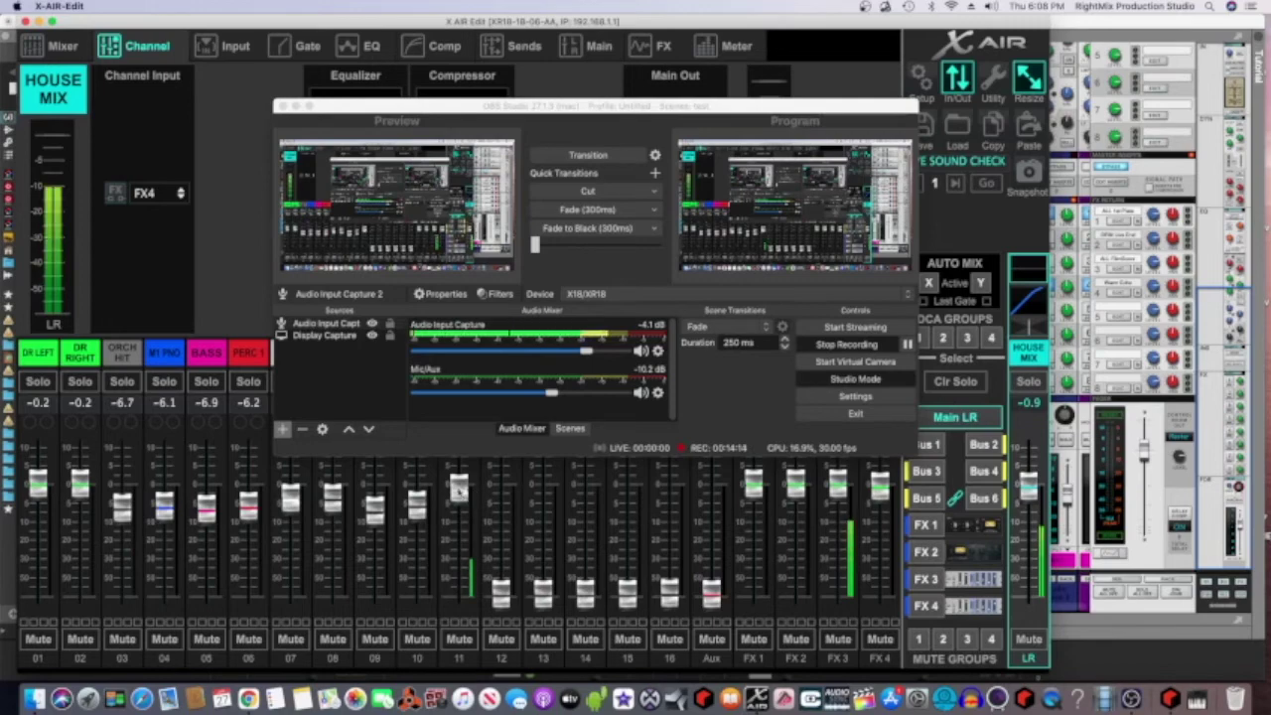
drag(599, 111, 523, 96)
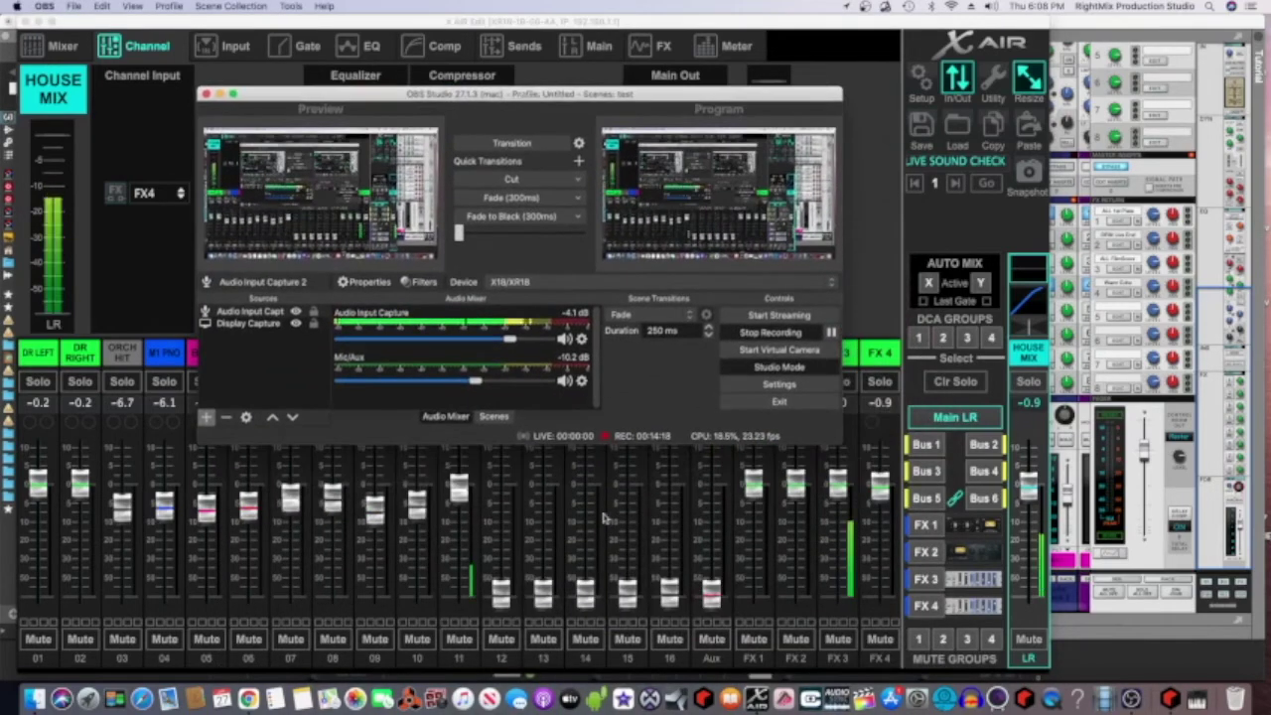
Step: Compare the Bus 5 stream fader levels with those of the Main LR house mix
click(936, 500)
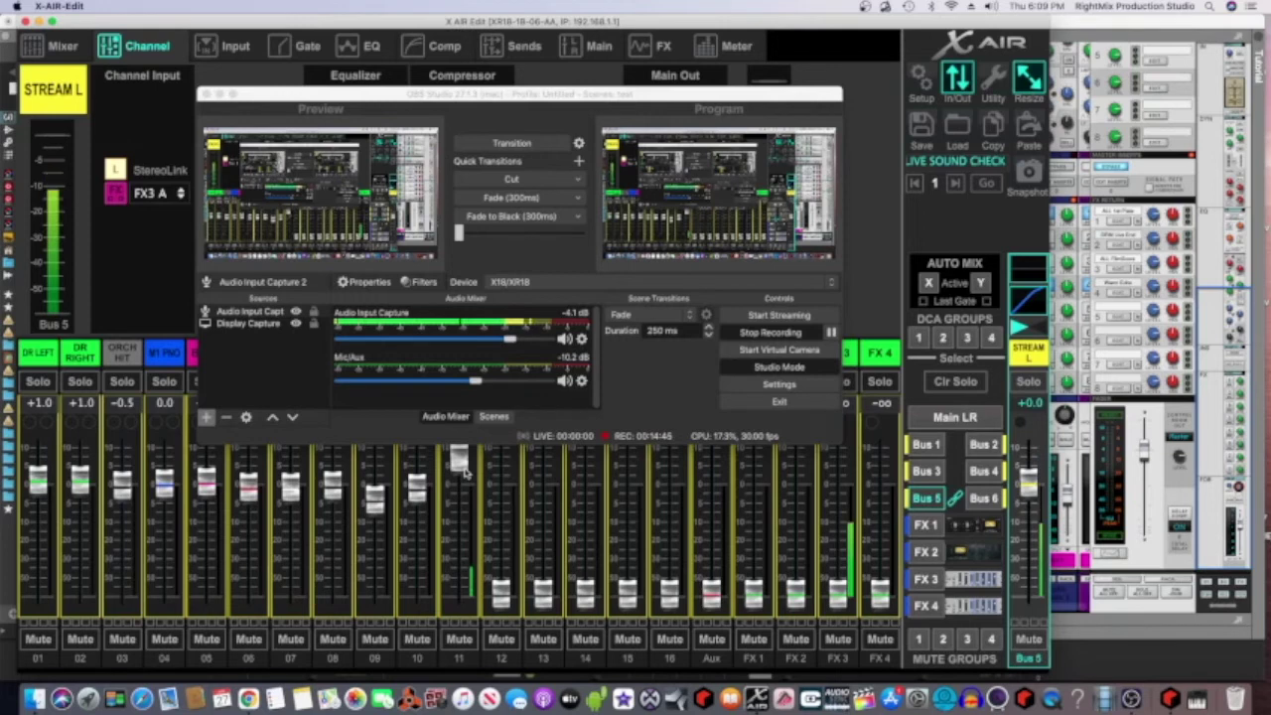
click(969, 418)
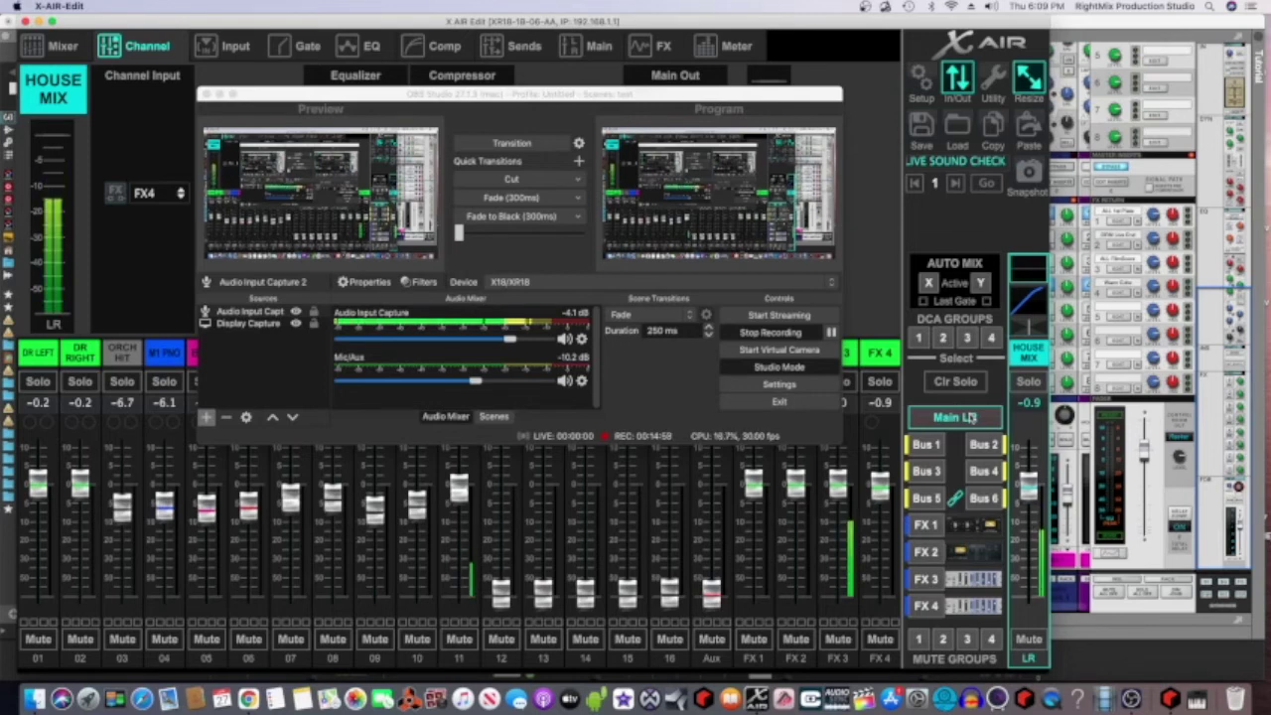
Step: In the Bus 5 stream mix, lower DR LEFT and DR RIGHT to -3.5, ORCH HIT to -6.0, M1 PNO to -5.5 and BASS to -4.3
click(925, 501)
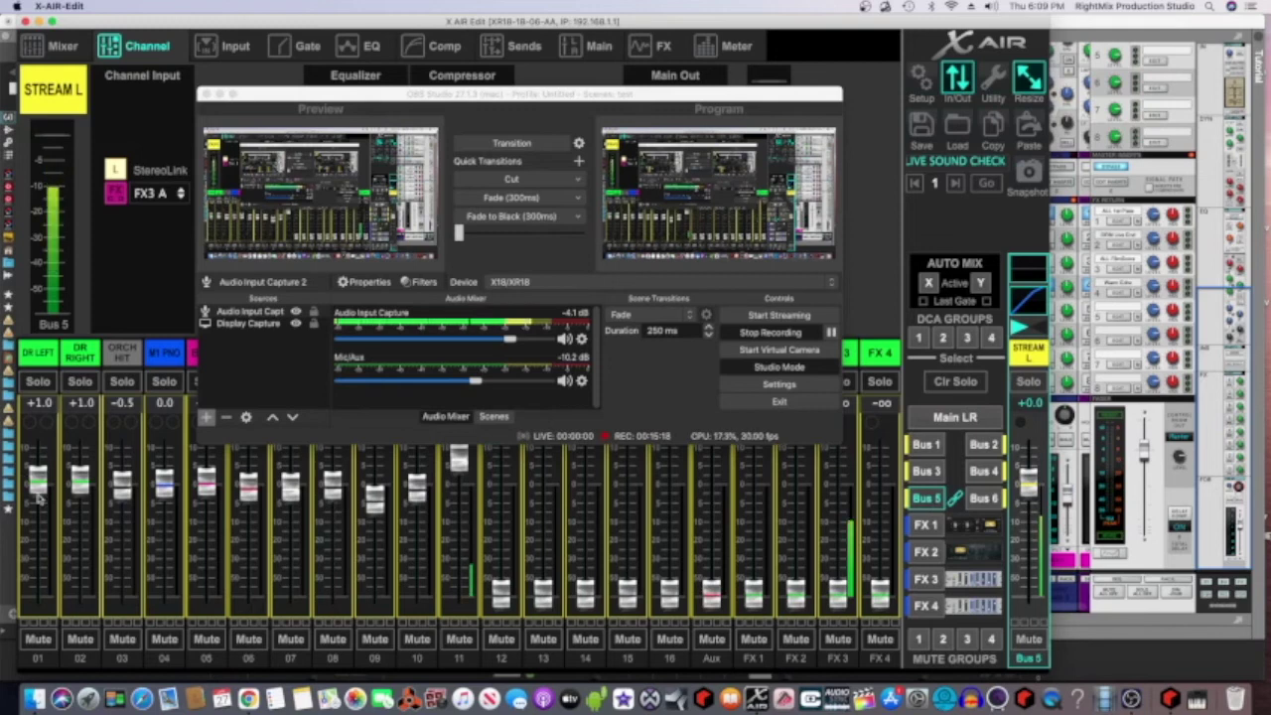
scroll(40, 523, down, 9)
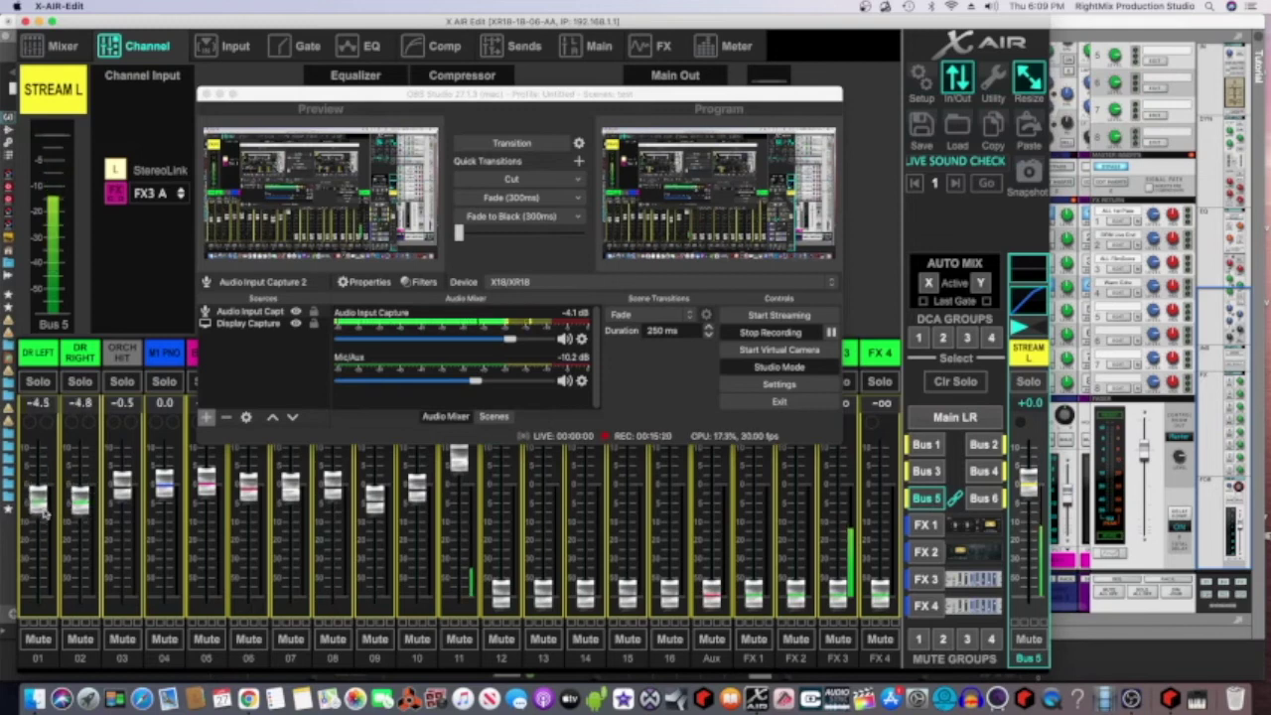
scroll(159, 490, down, 11)
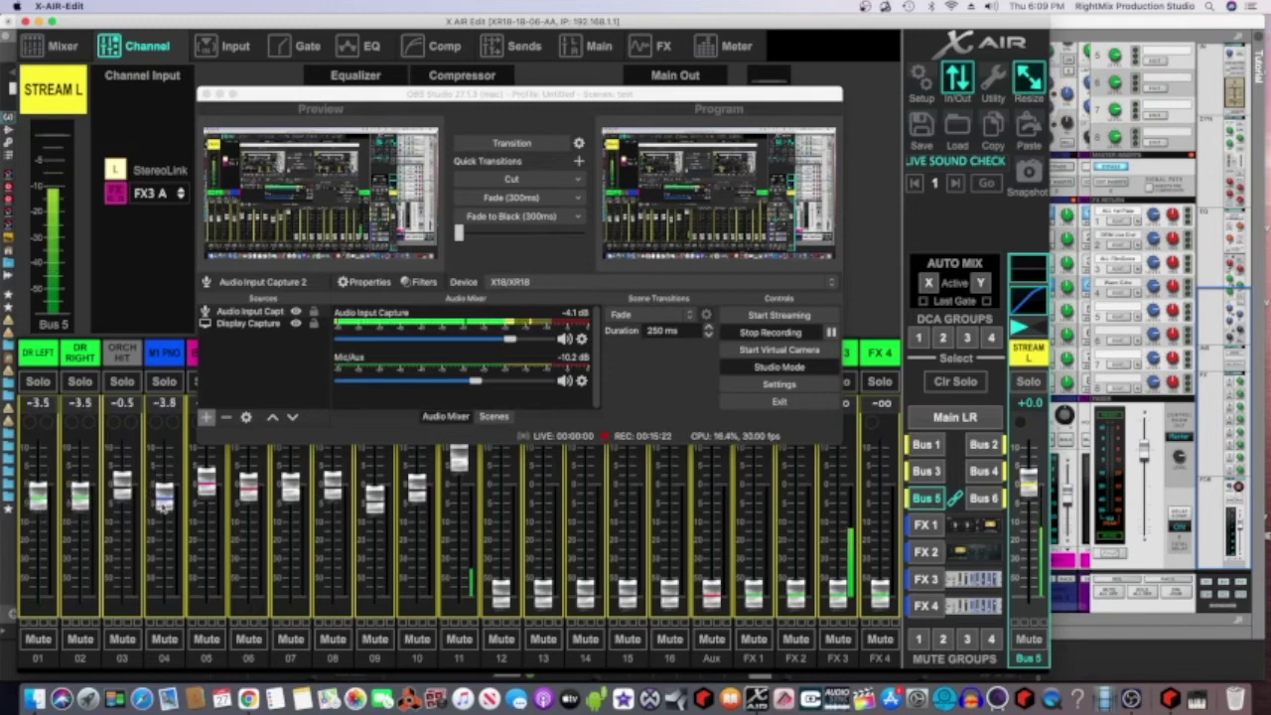
scroll(123, 514, down, 11)
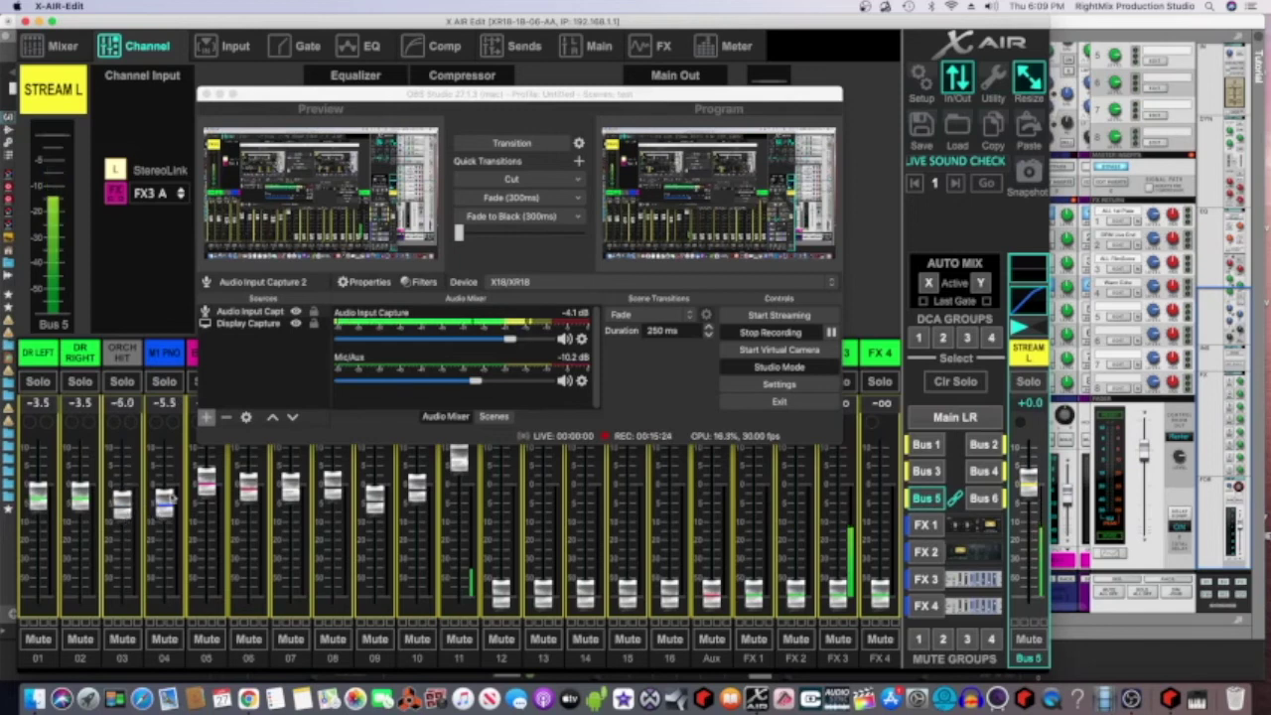
scroll(203, 495, down, 8)
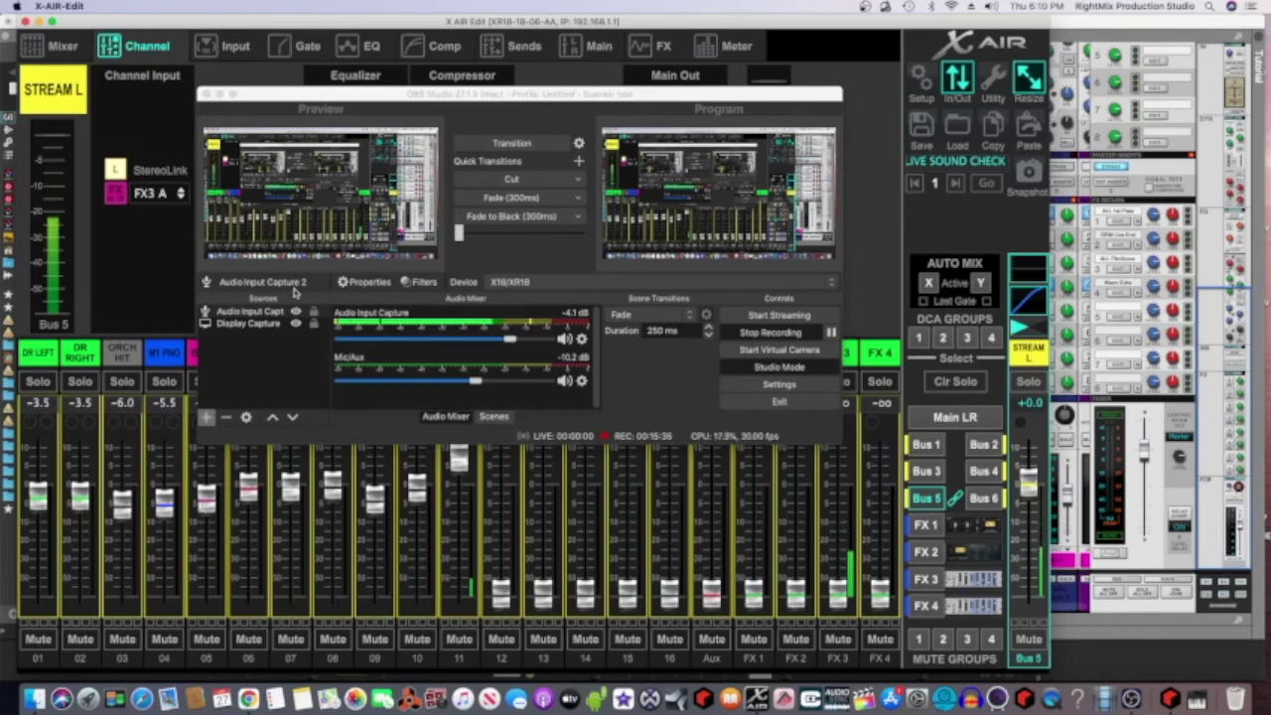
Step: Move OBS clear of the effects rack, review the FX 3 Precision Limiter on the stream bus, and bring OBS back in front
drag(271, 96, 289, 320)
click(654, 45)
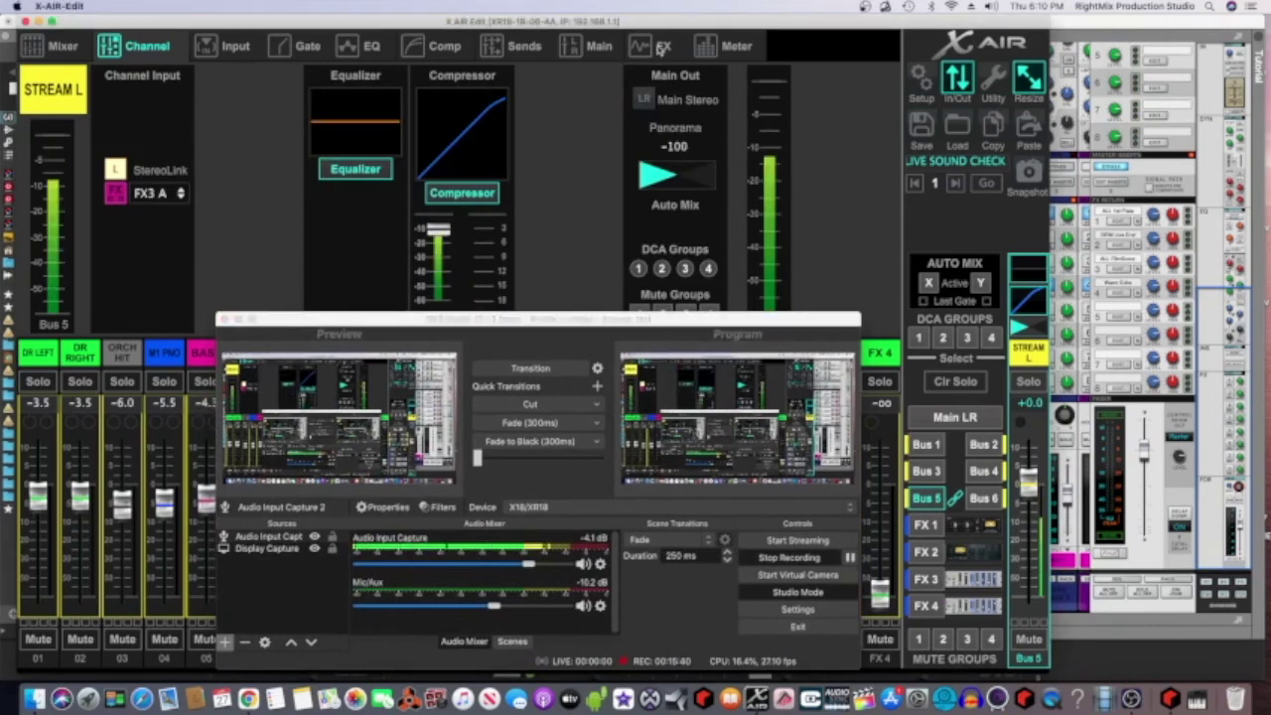
click(566, 144)
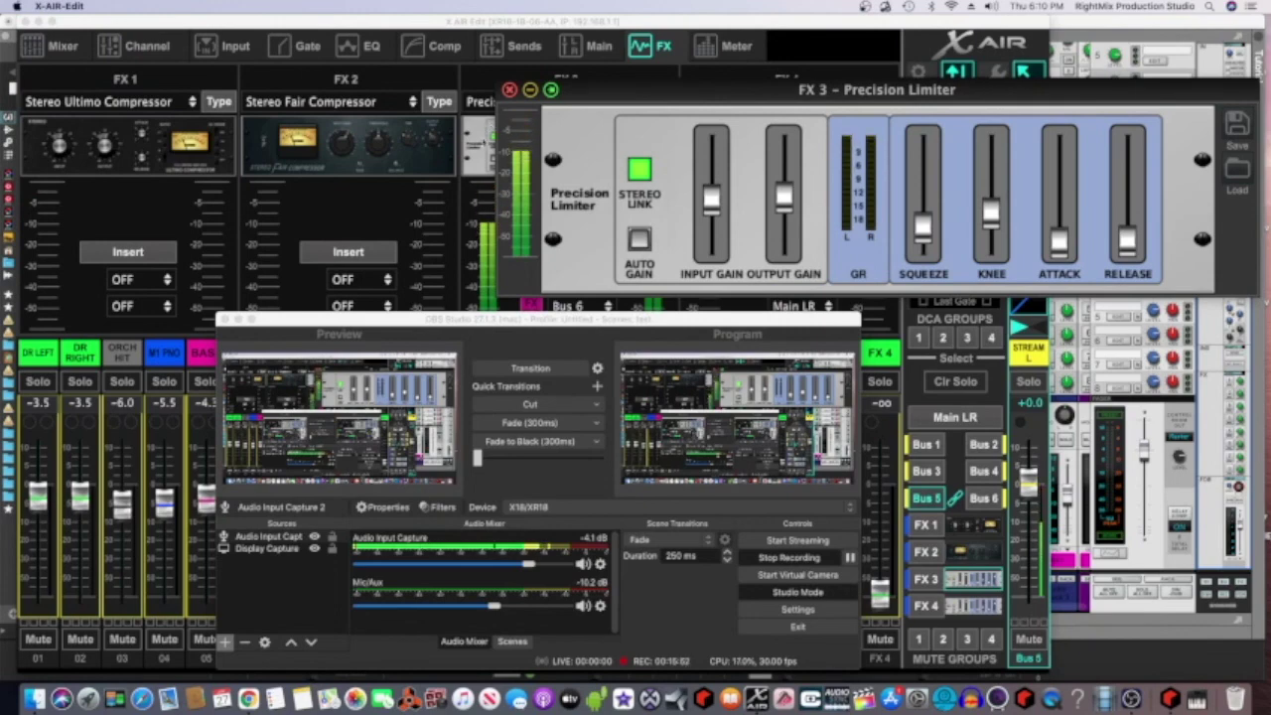
drag(488, 326, 546, 165)
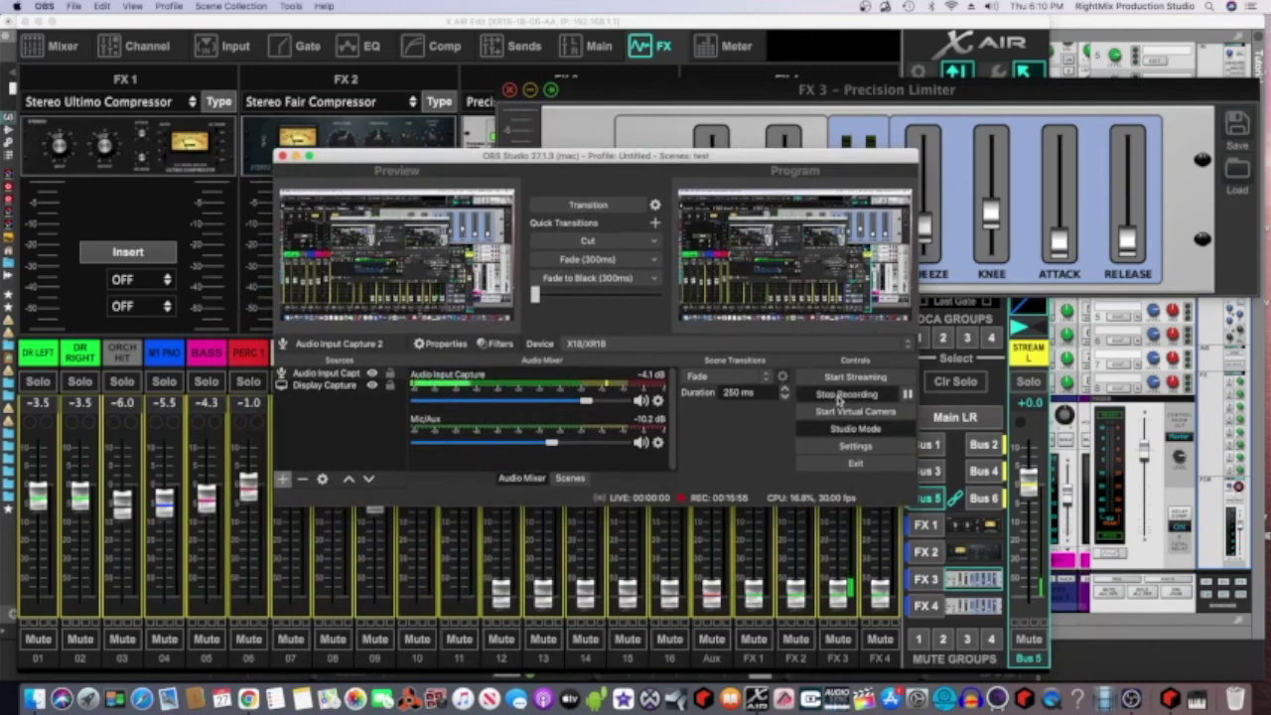